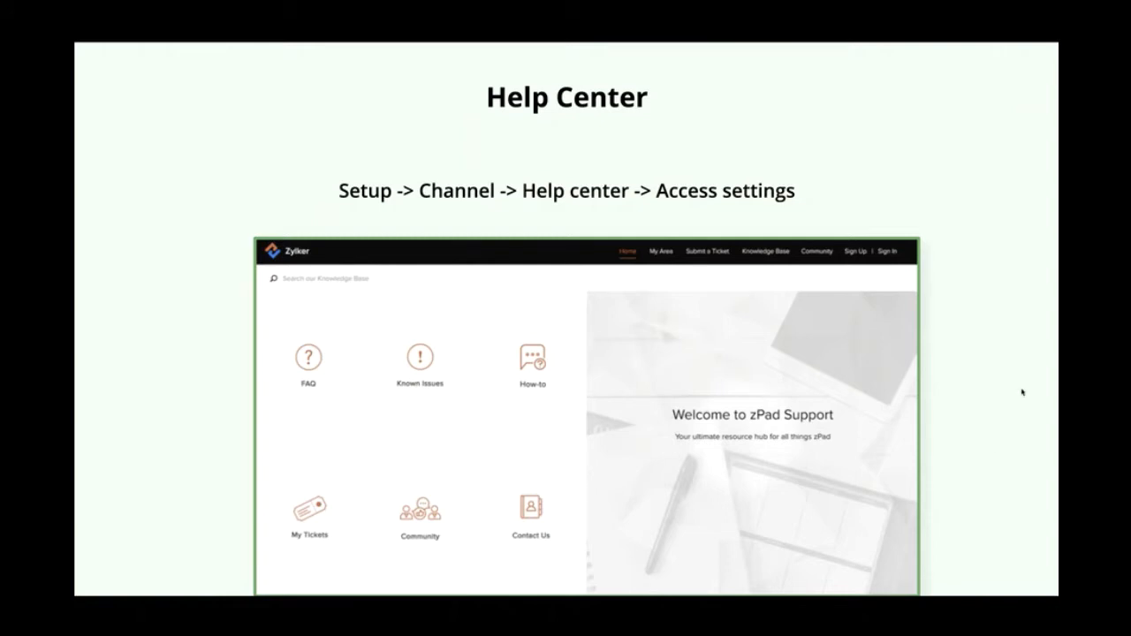
- Leave the slideshow and go to Setup > Help Center > abc communications > Access Settings
key(ctrl+Right)
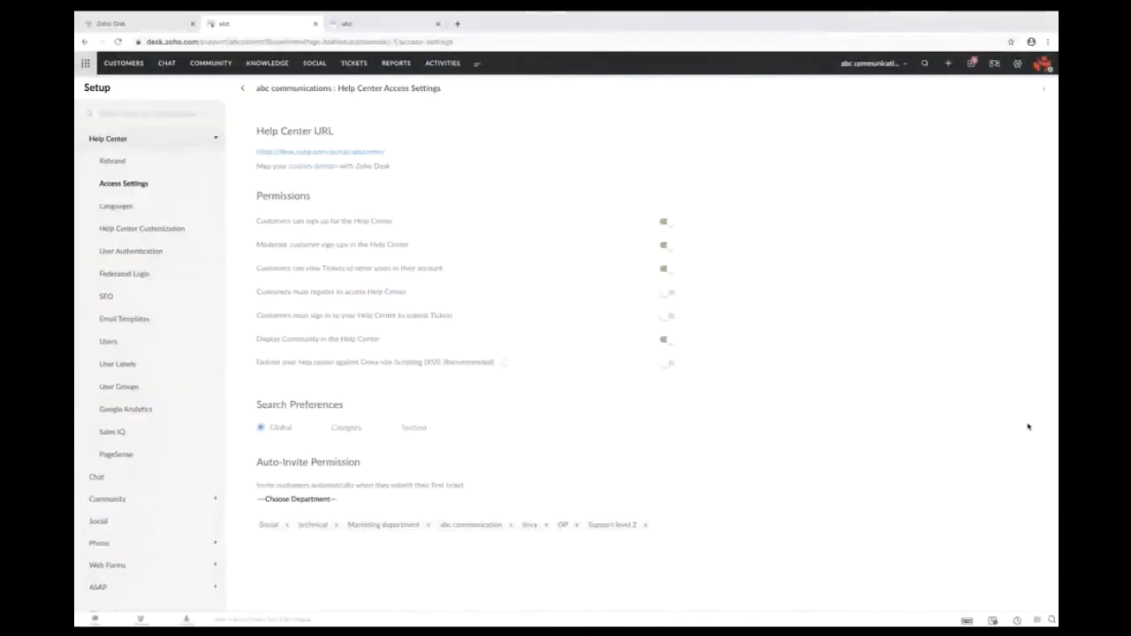
click(1018, 66)
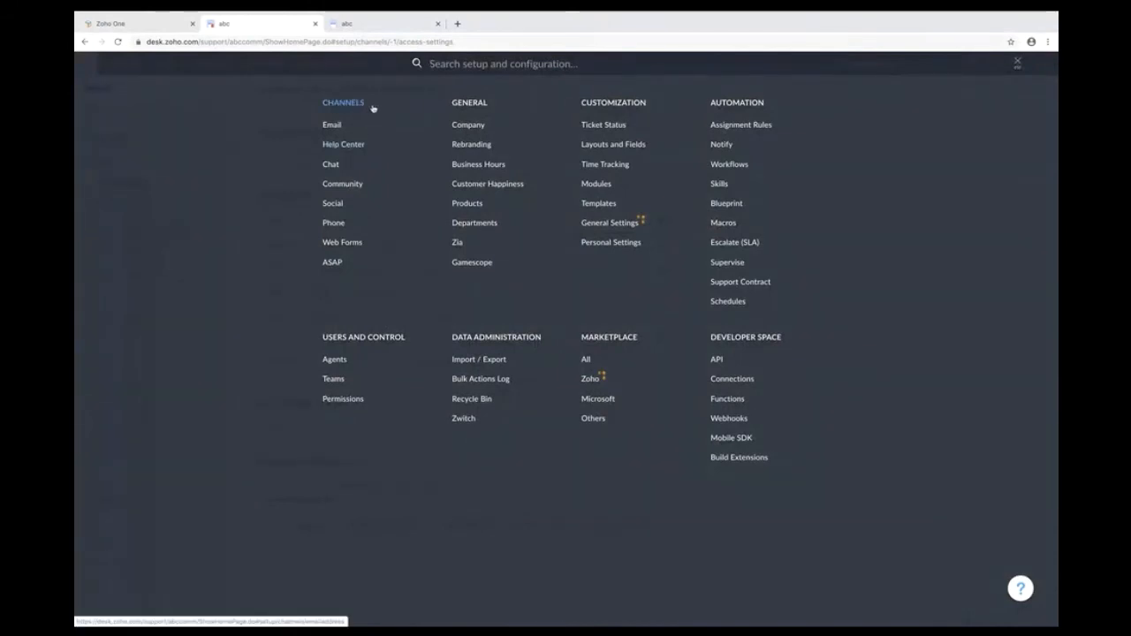
click(359, 148)
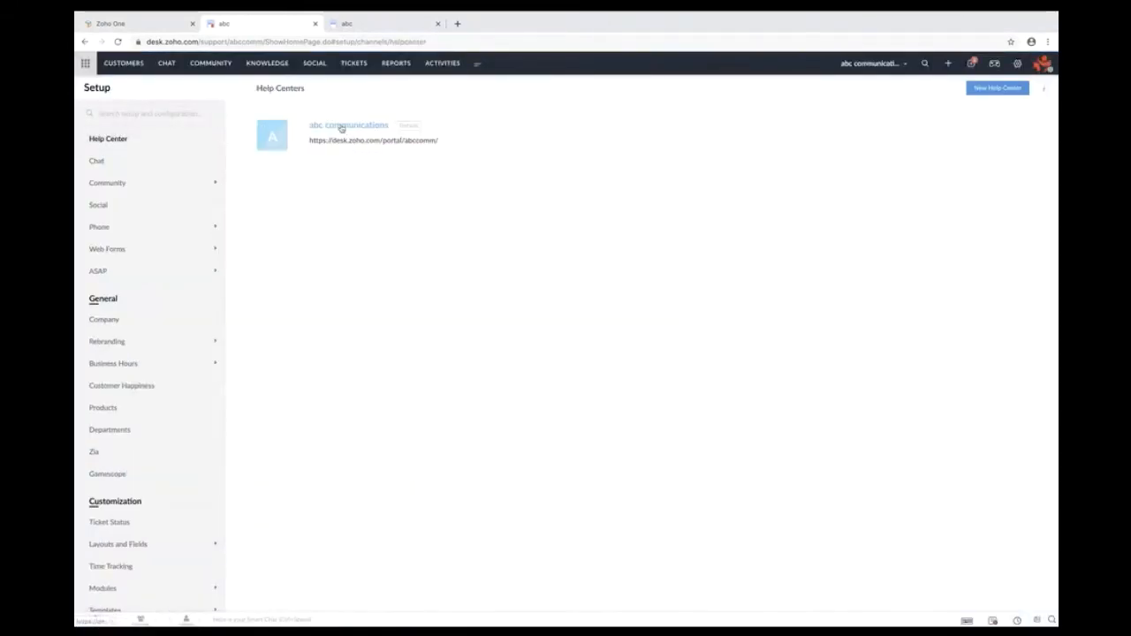
click(341, 127)
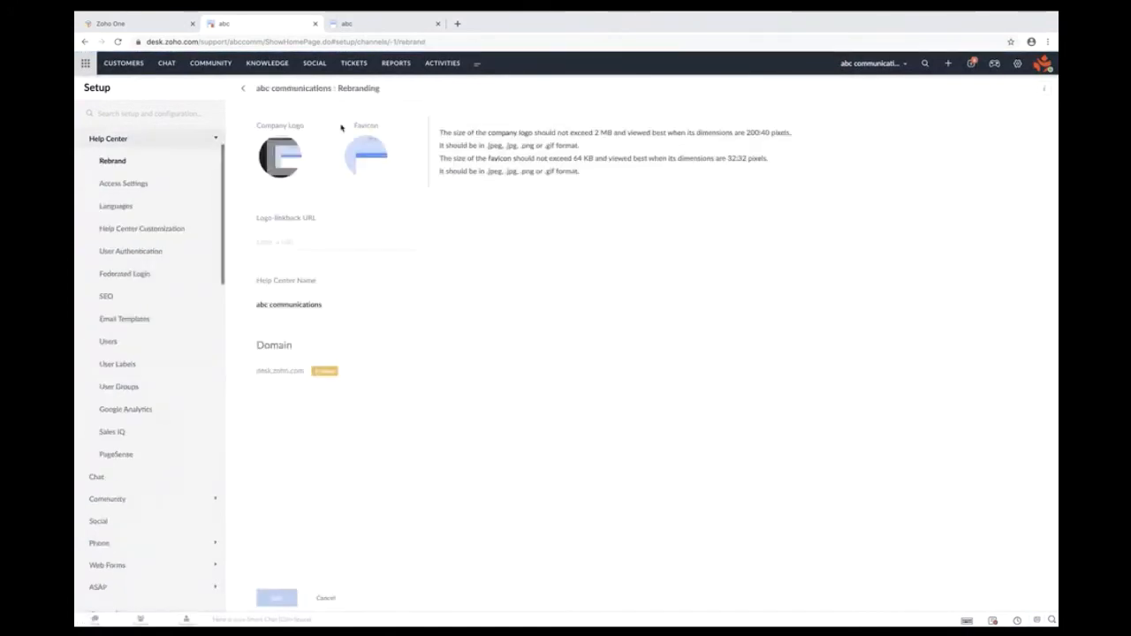
click(124, 184)
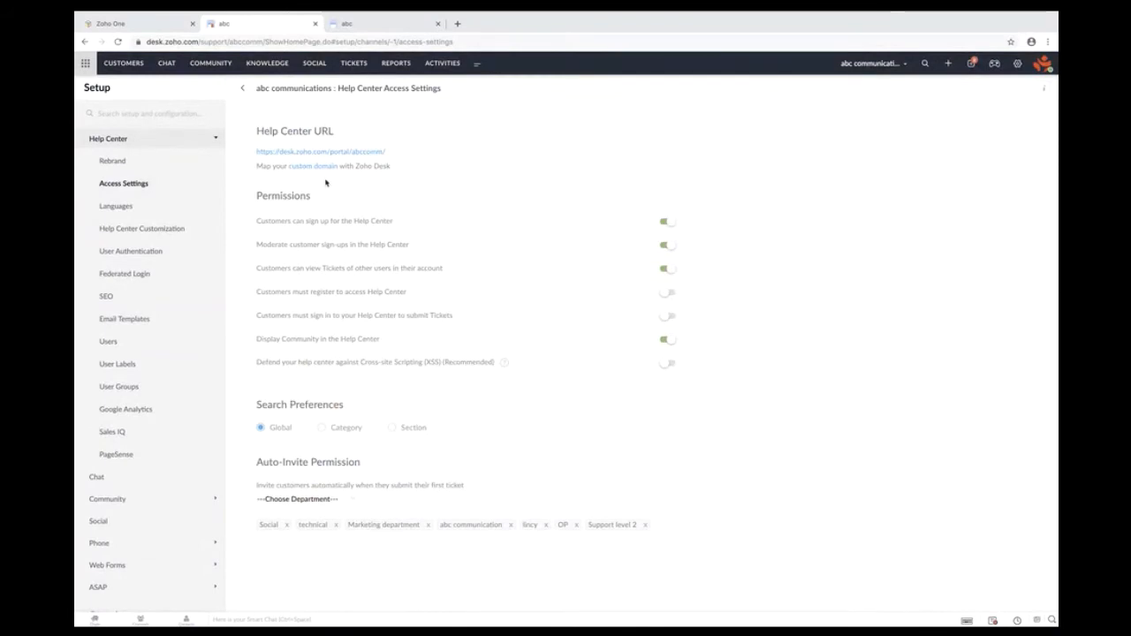
- Highlight the Help Center URL, then show the abc communications portal home page in its tab
scroll(326, 183, up, 3)
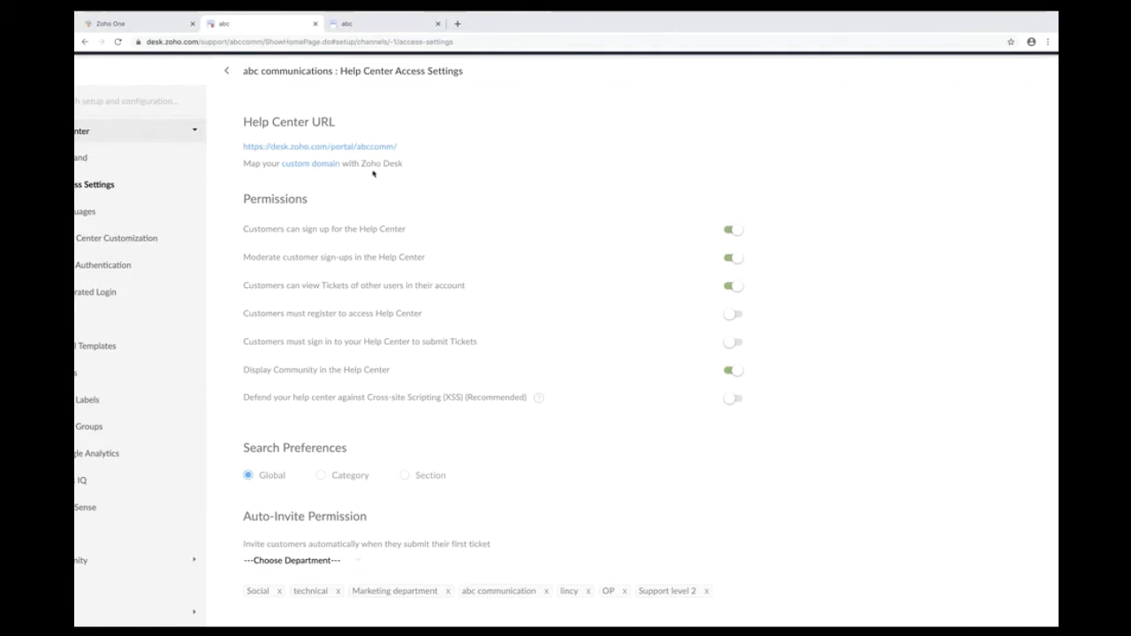
drag(398, 150, 239, 148)
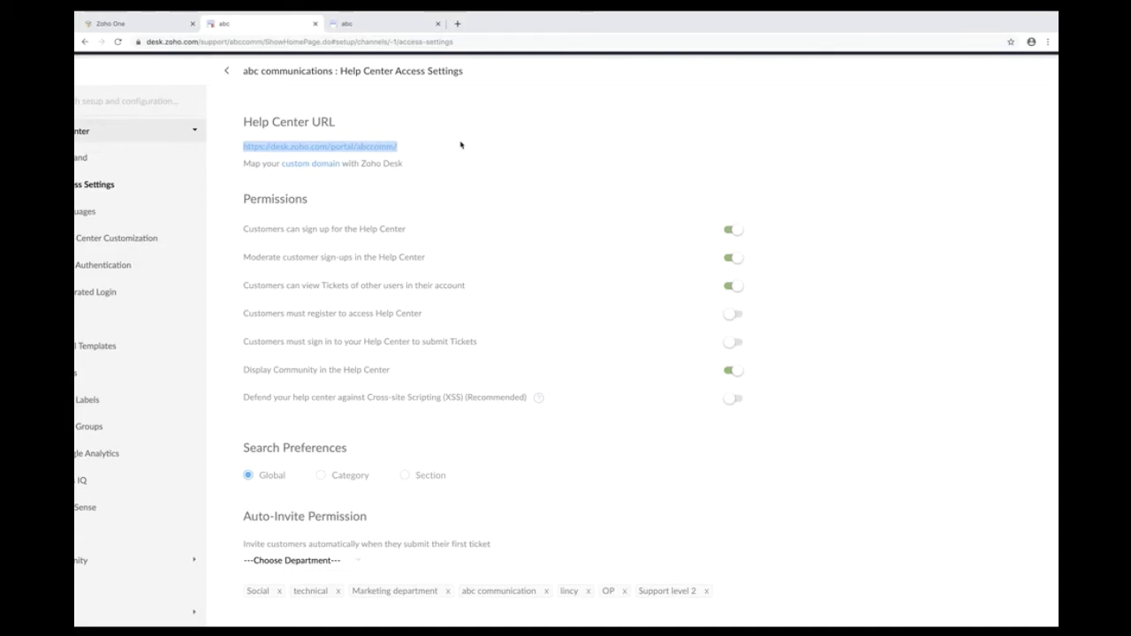
click(364, 24)
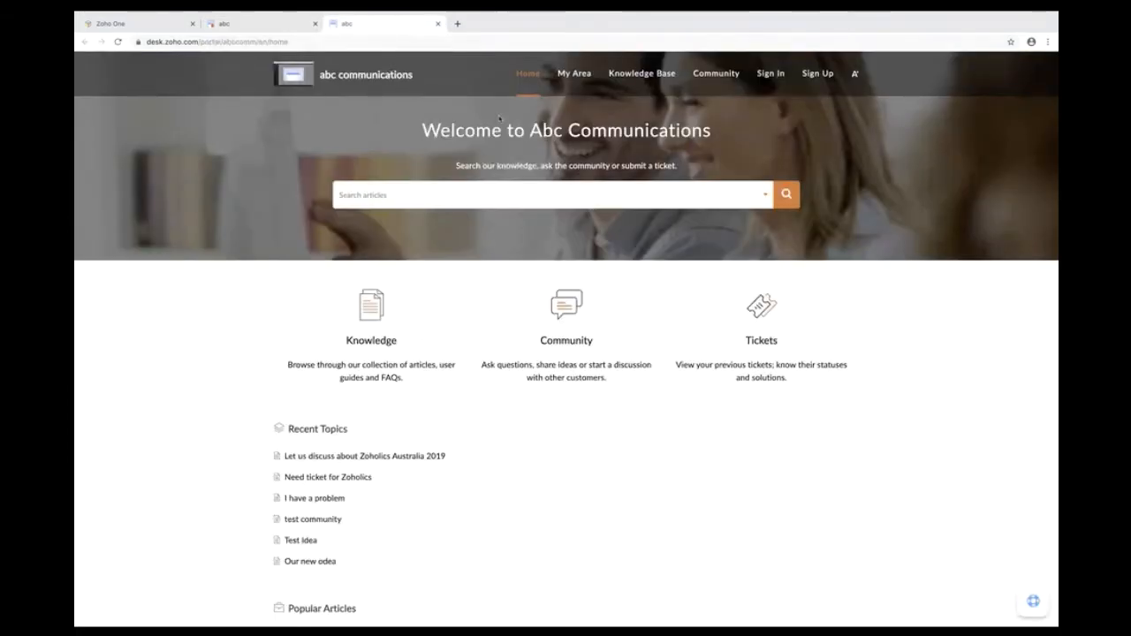
- Switch back to the 'abc' tab showing the Help Center Access Settings
click(262, 28)
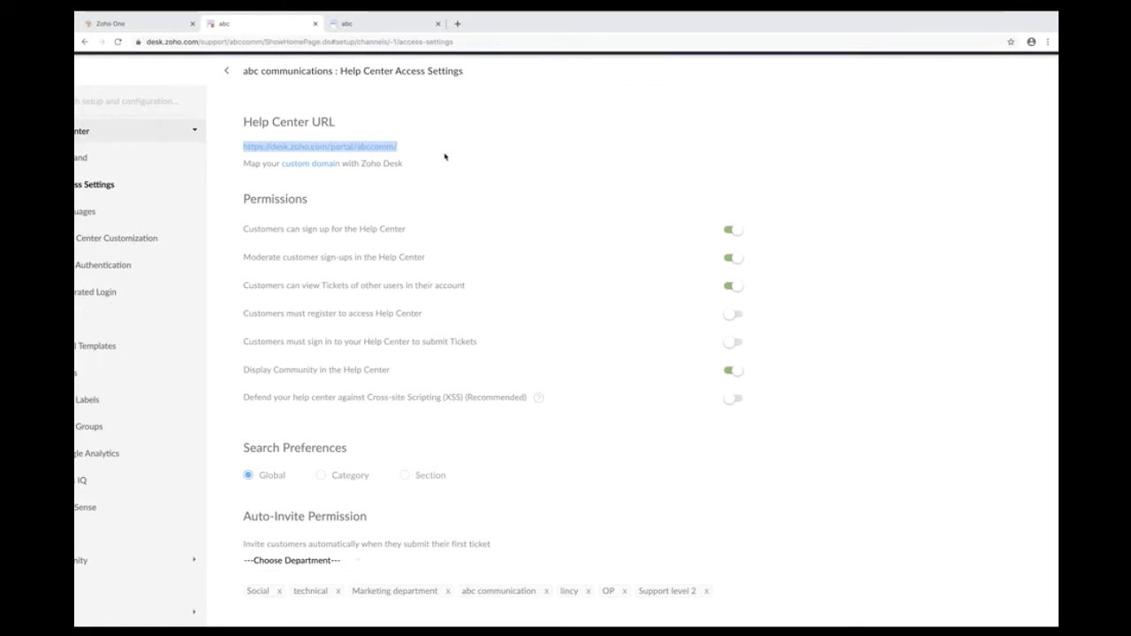
drag(431, 232, 240, 231)
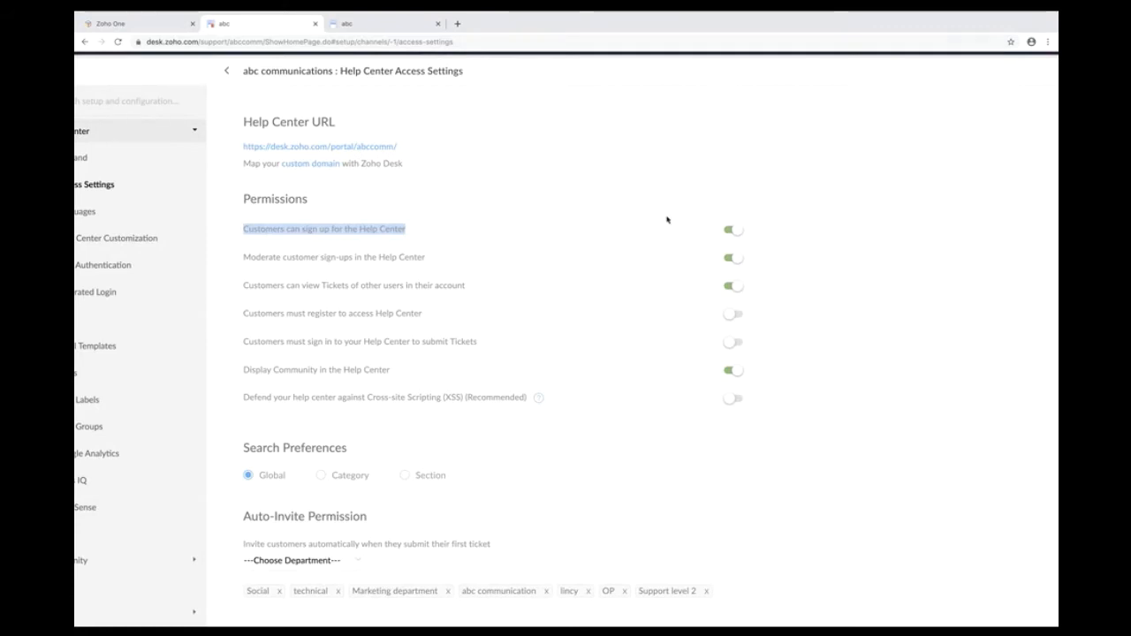
click(378, 22)
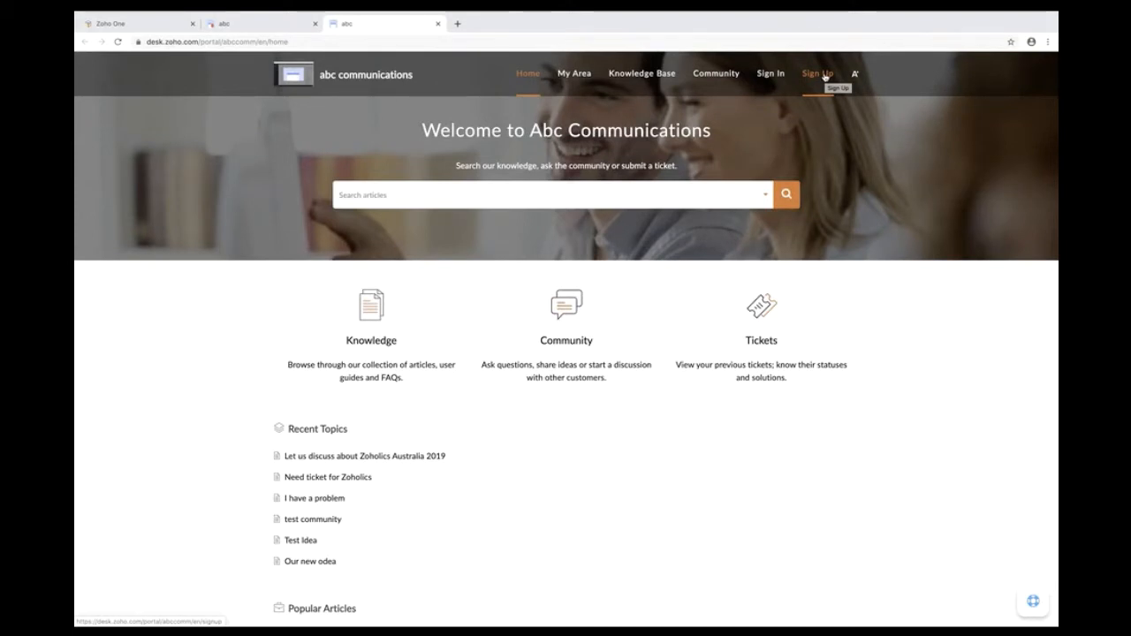
click(268, 23)
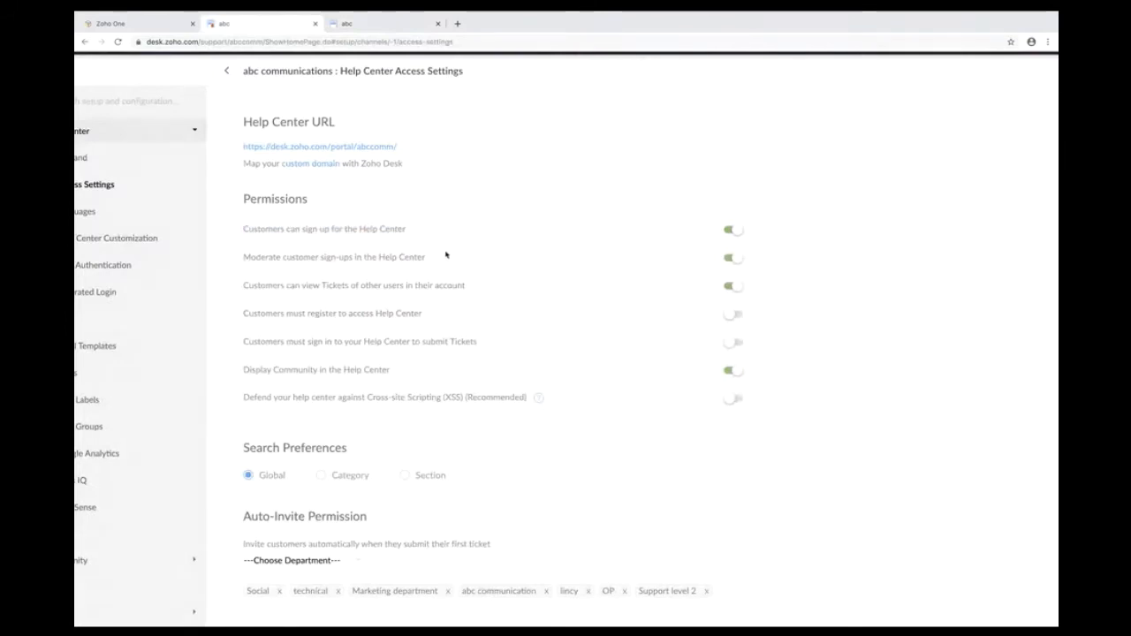
drag(447, 256, 246, 270)
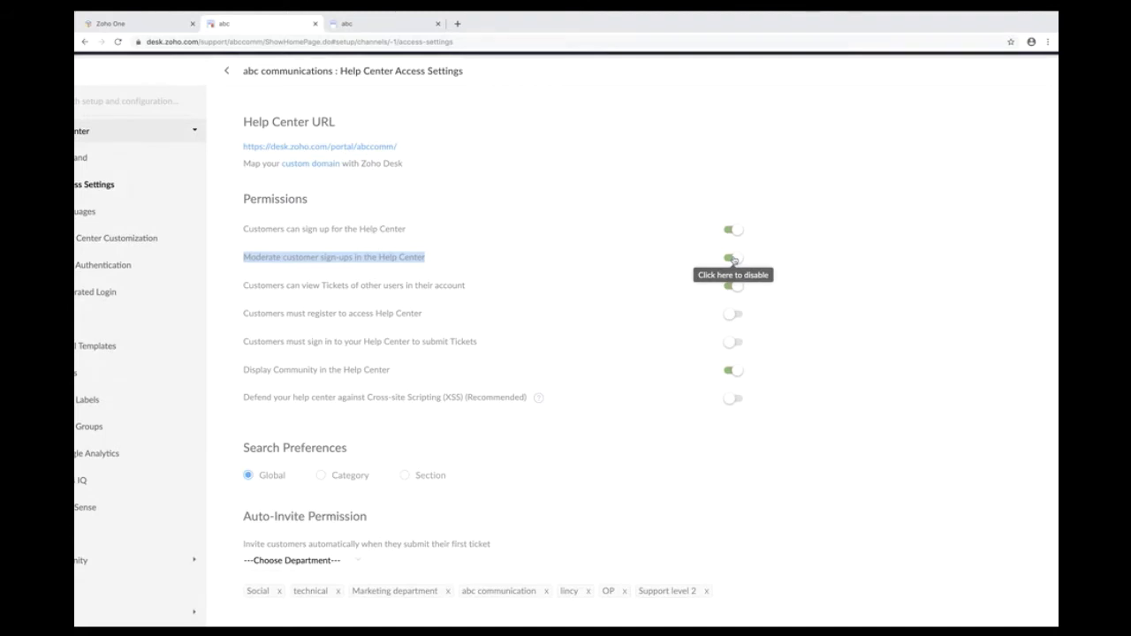
- Duplicate the Access Settings browser tab and switch to the new '(8) abc' copy
right_click(258, 23)
click(291, 56)
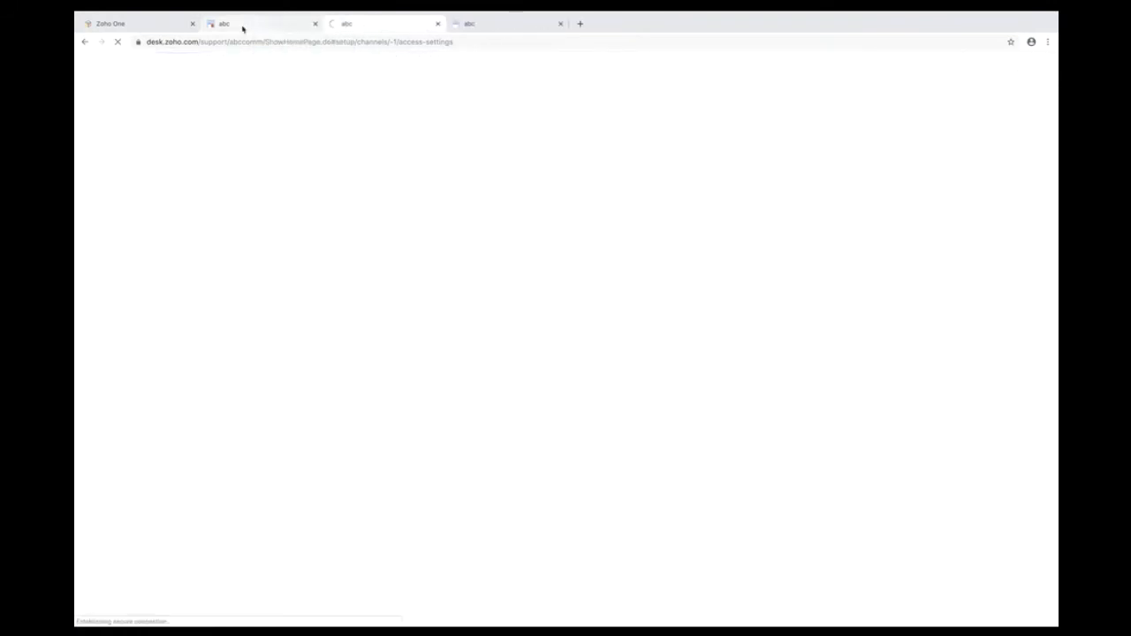
click(242, 28)
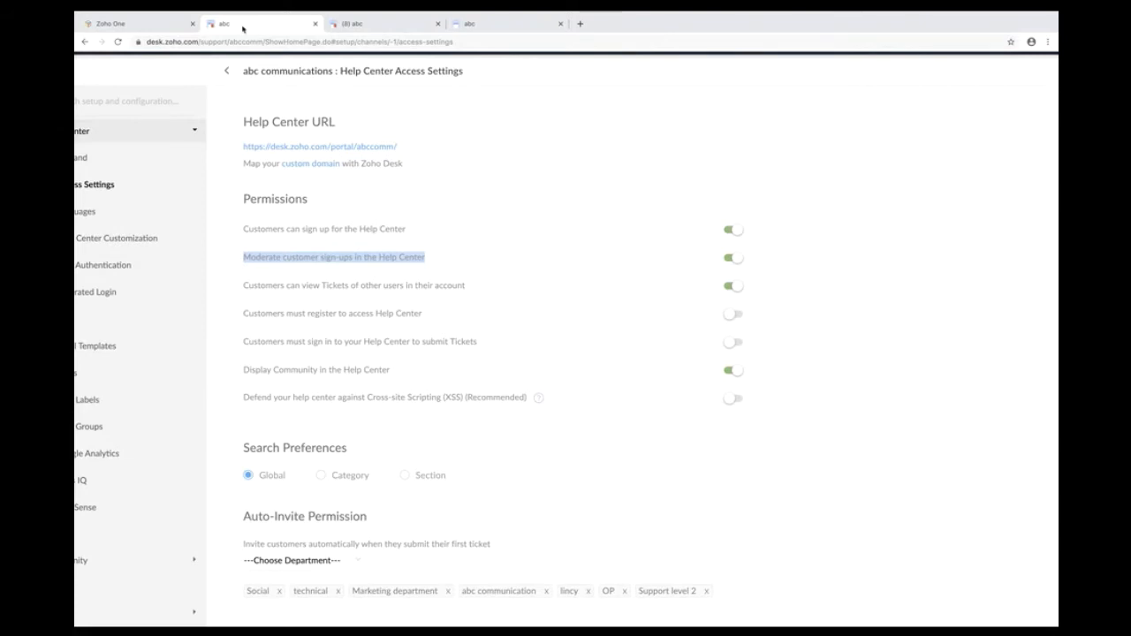
click(371, 24)
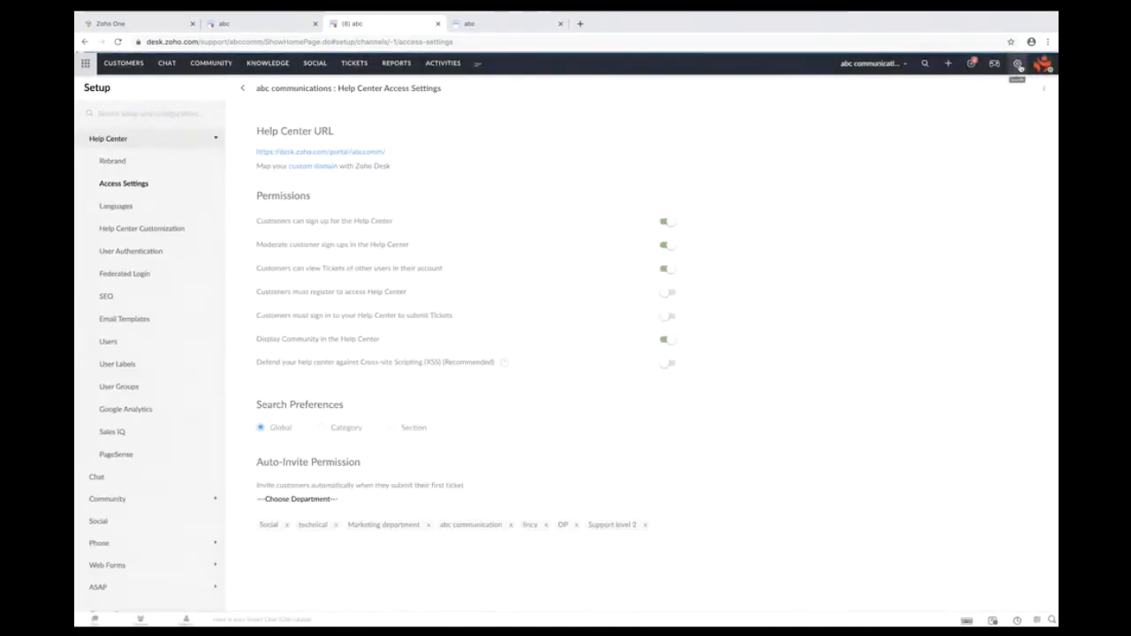
- Go to Setup > Permissions > Profiles and open the Agent profile
click(1019, 64)
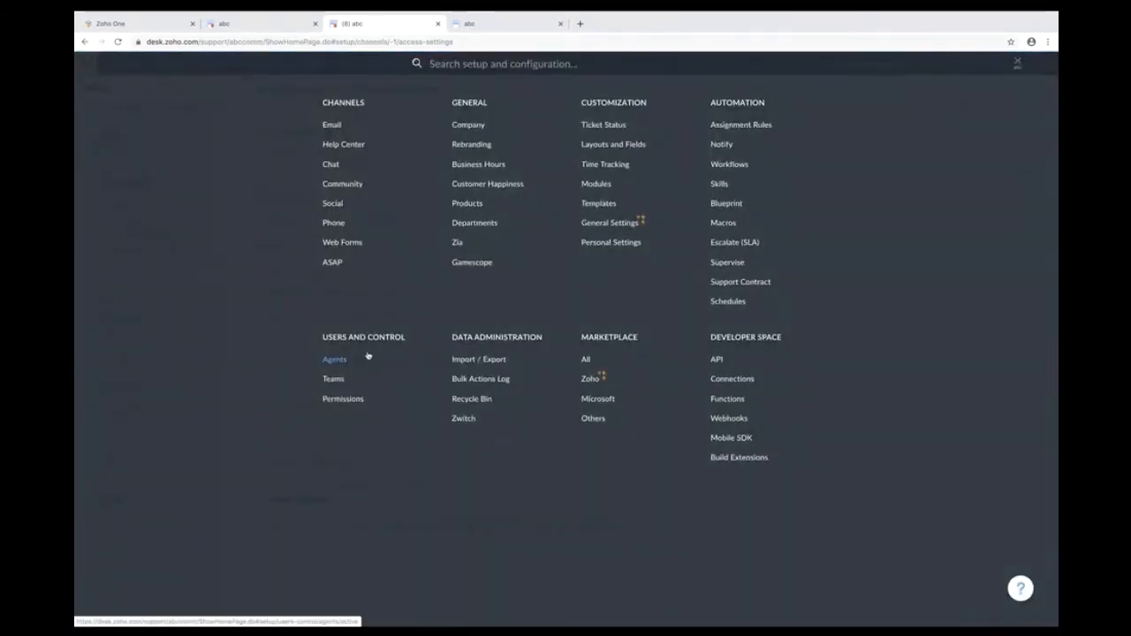
click(339, 401)
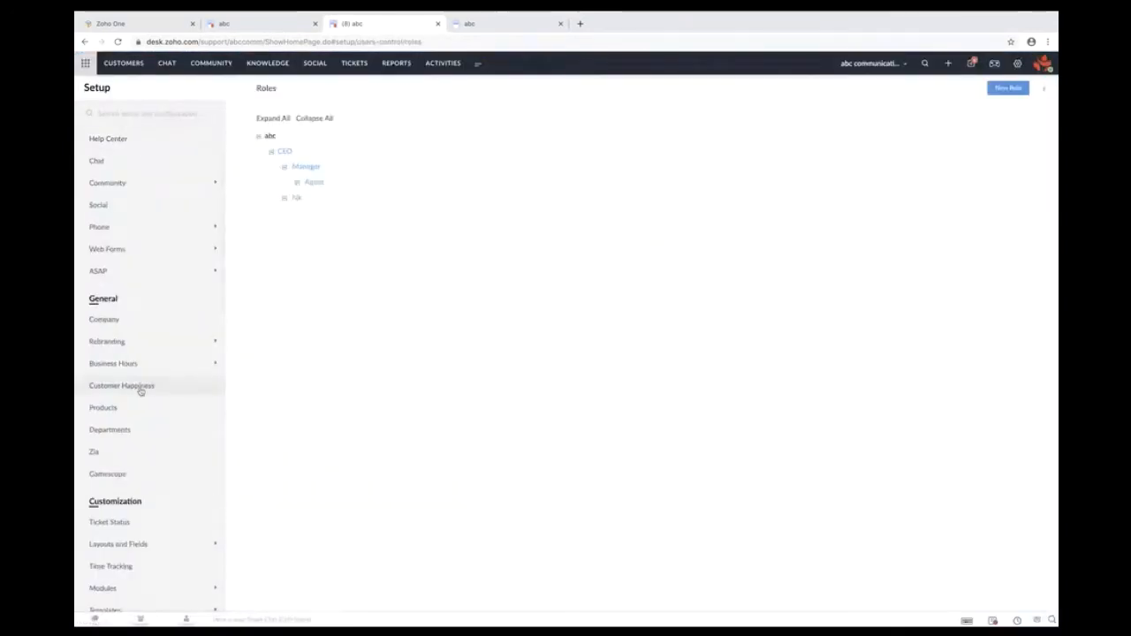
scroll(139, 392, down, 5)
scroll(139, 392, down, 5)
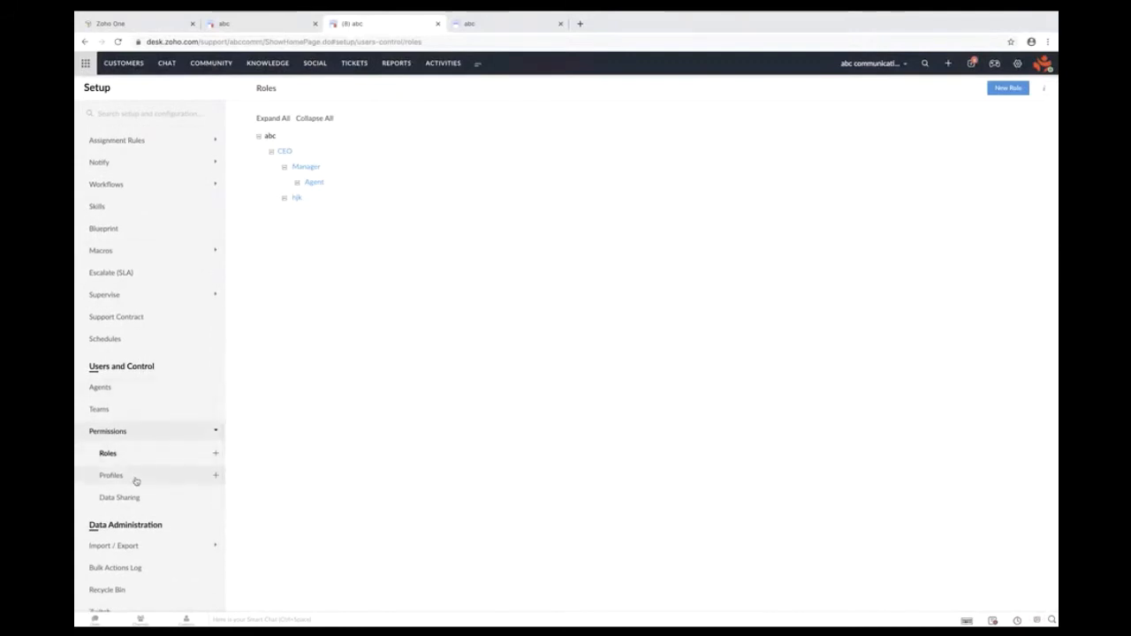
click(135, 480)
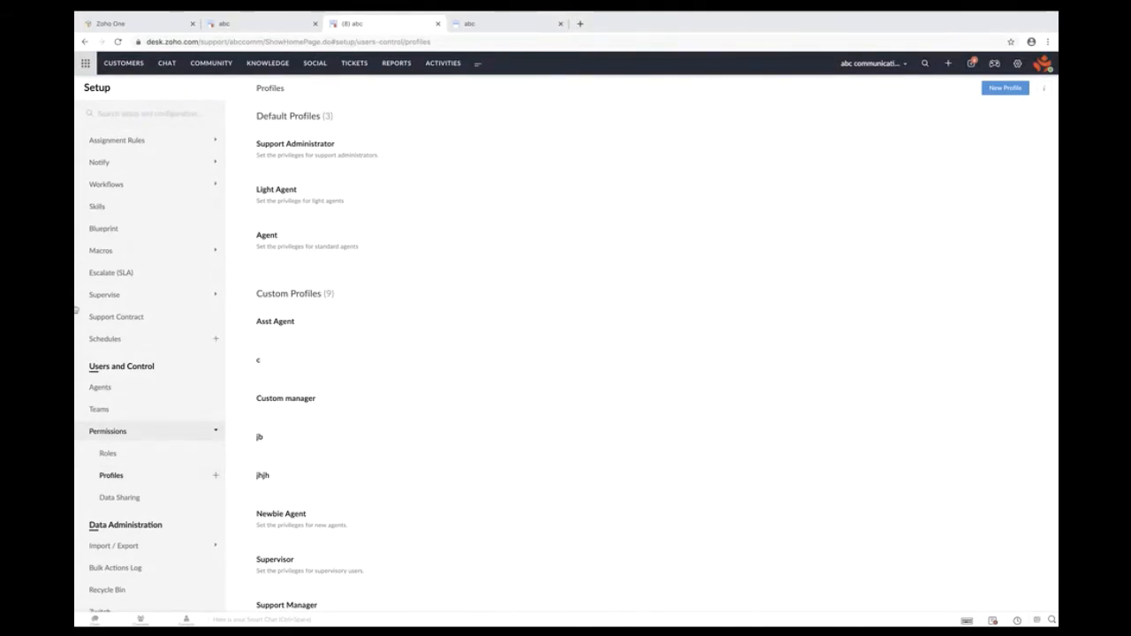
click(271, 235)
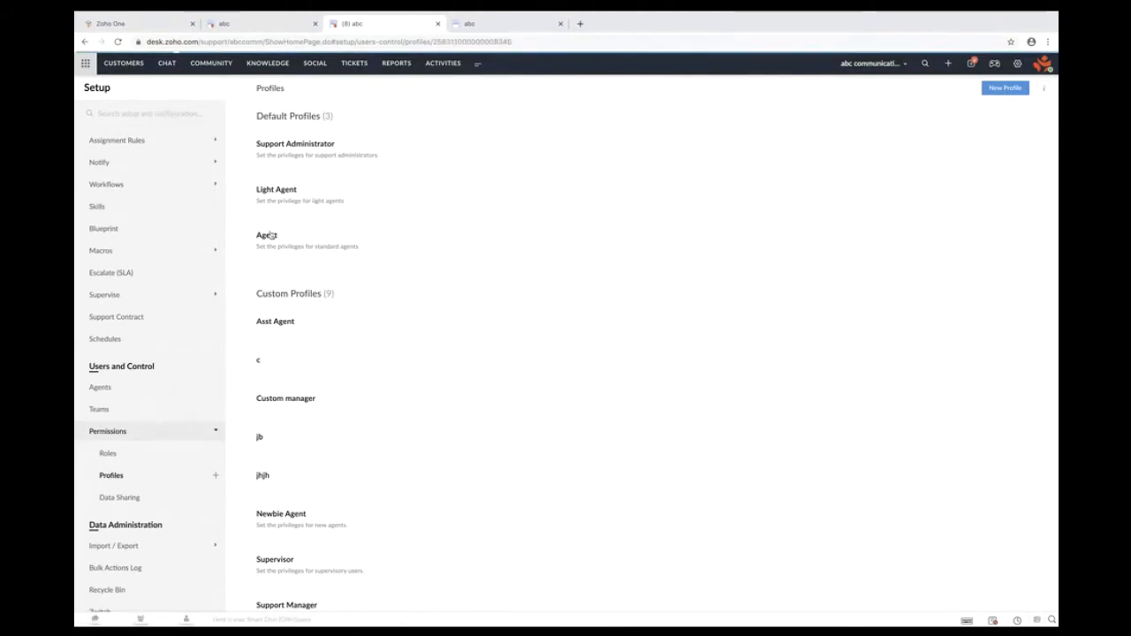
- Highlight the enabled Approve End User Signups permission and its help tip, then restore the page zoom
scroll(672, 508, down, 3)
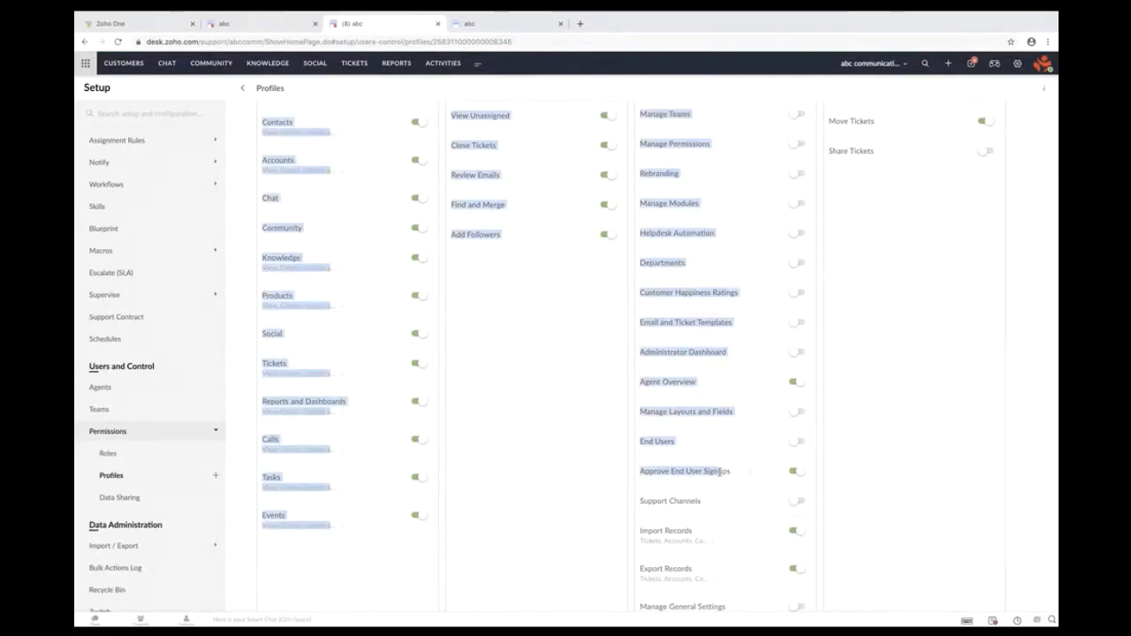
scroll(718, 475, up, 5)
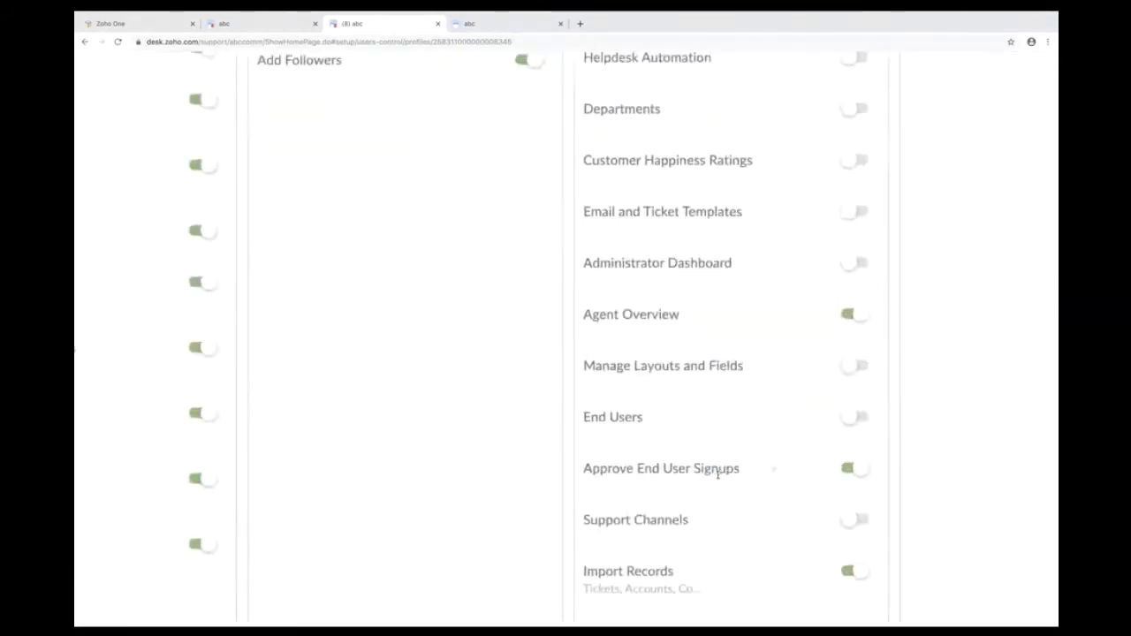
drag(581, 470, 736, 475)
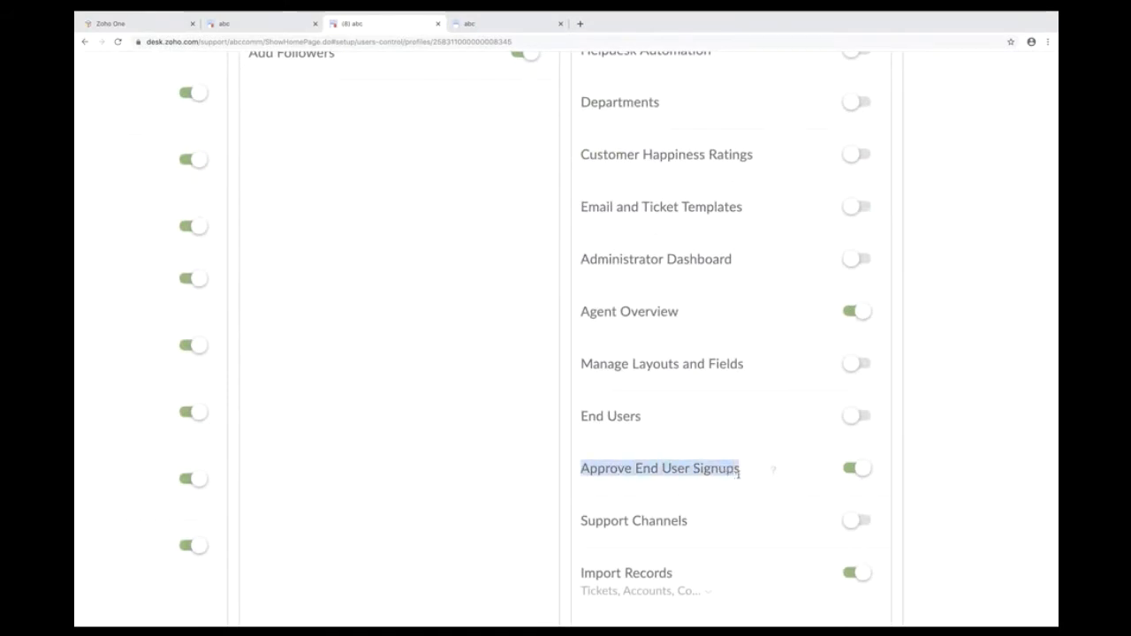
mouse_move(774, 472)
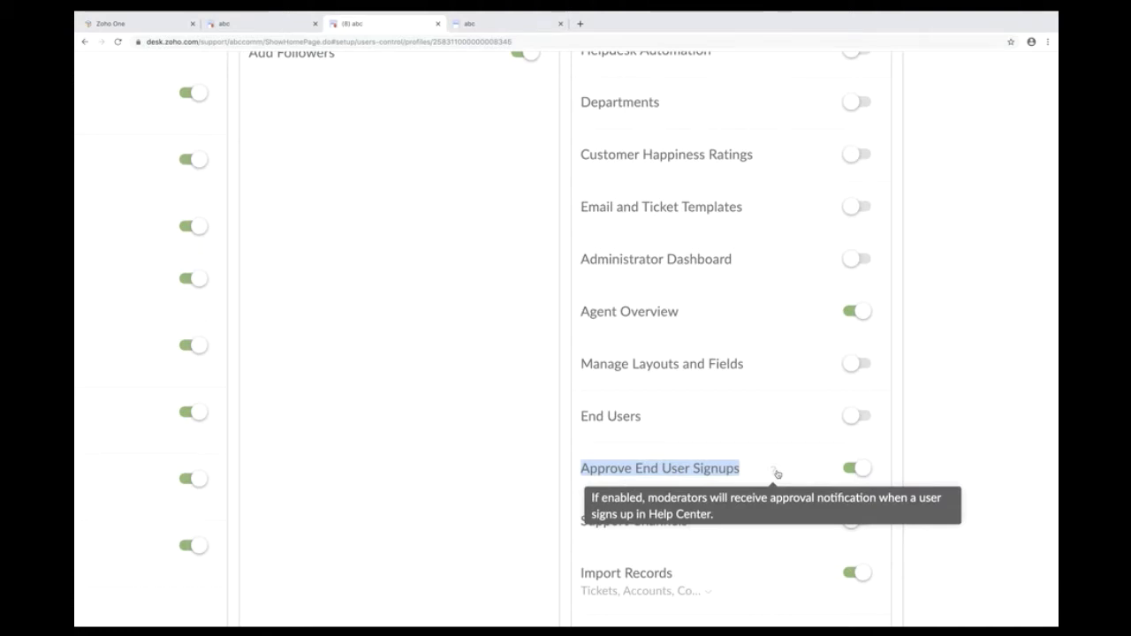
key(ctrl+minus)
key(ctrl+minus)
key(ctrl+minus)
key(ctrl+minus)
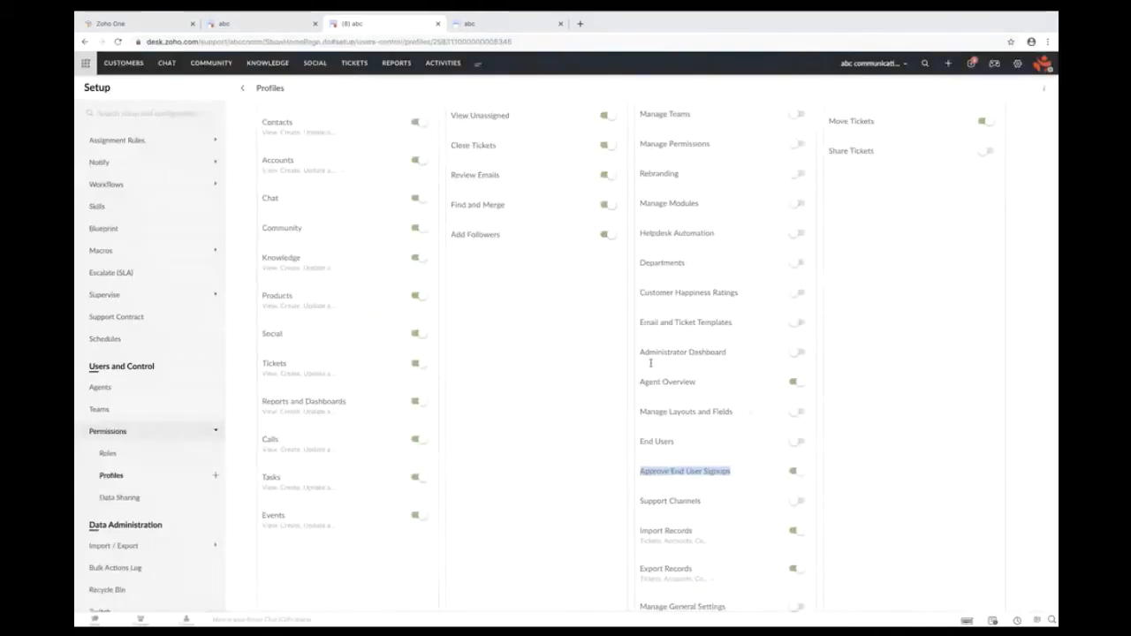
- Return to the Access Settings tab and highlight 'Customers can view Tickets of other users'
click(250, 25)
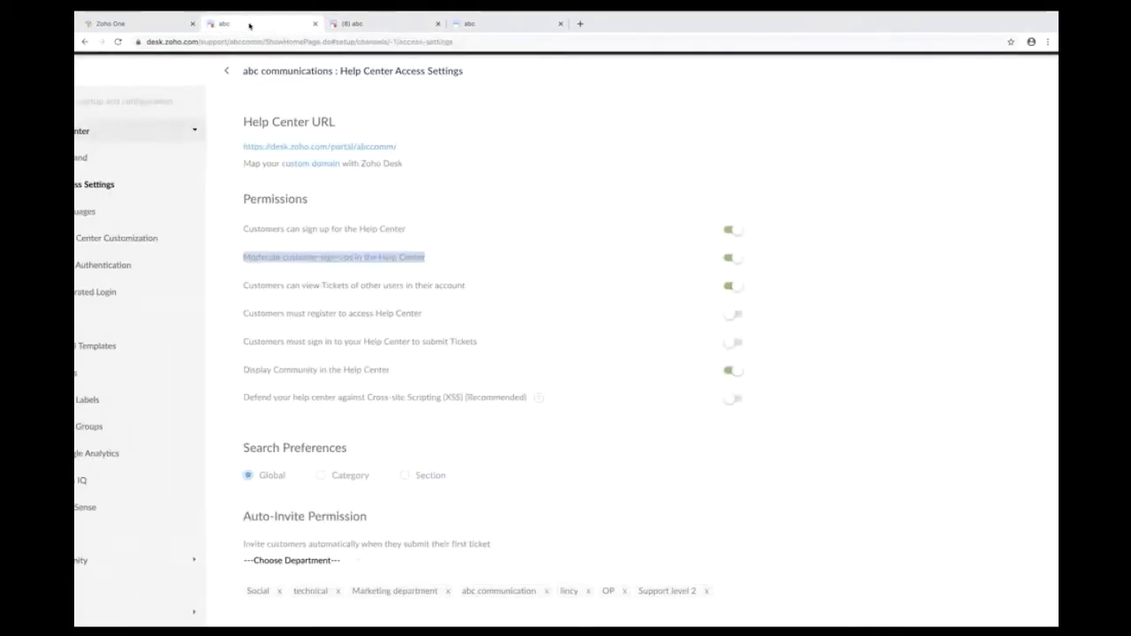
click(468, 272)
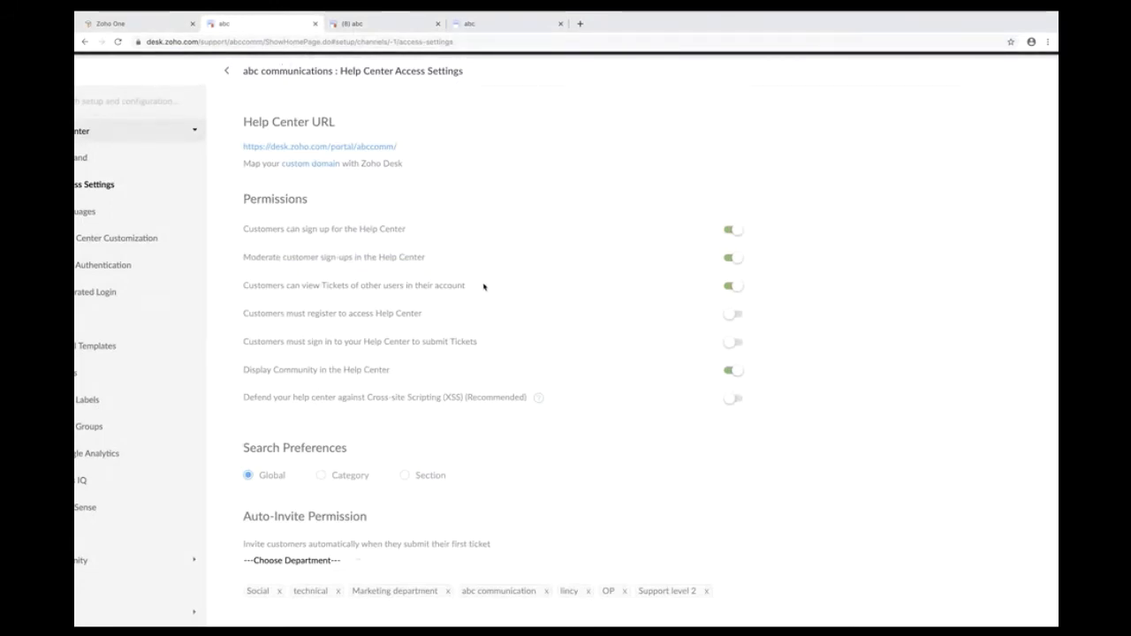
drag(483, 288, 246, 285)
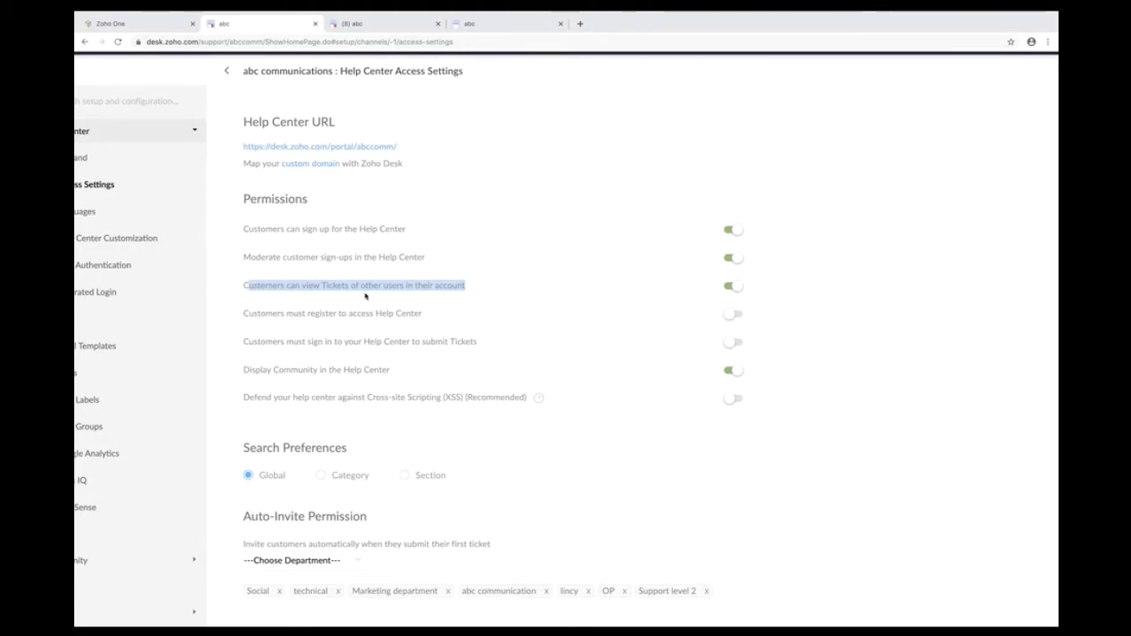
- Highlight the must-register, sign-in-to-submit-Tickets and Display Community settings, then switch to the portal tab
click(465, 315)
drag(462, 315, 239, 319)
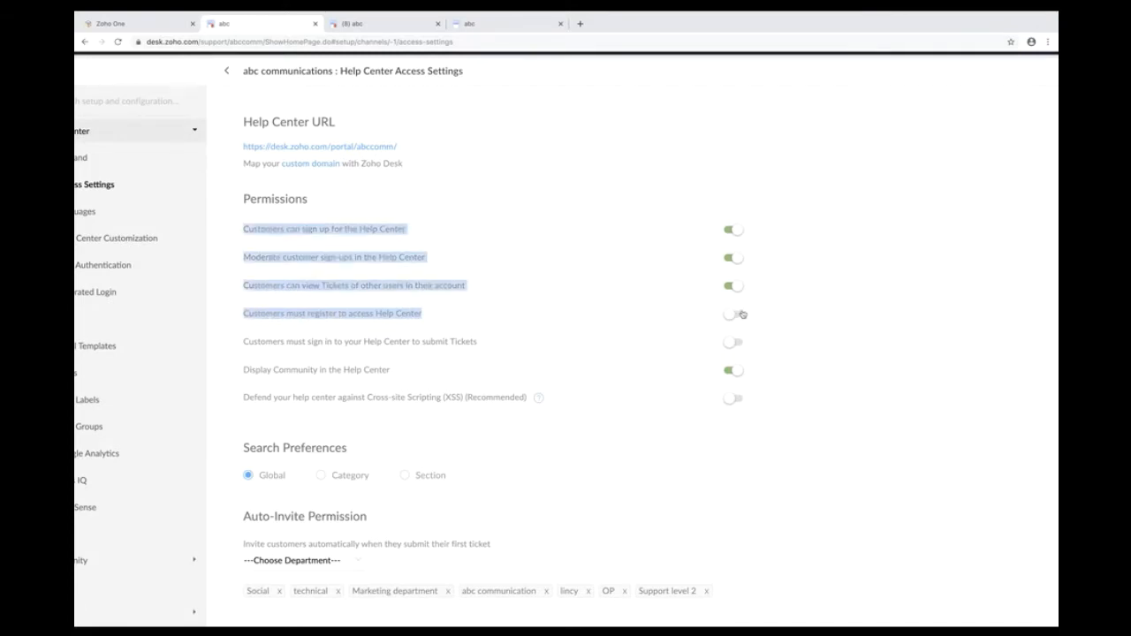
click(591, 328)
drag(443, 317, 245, 316)
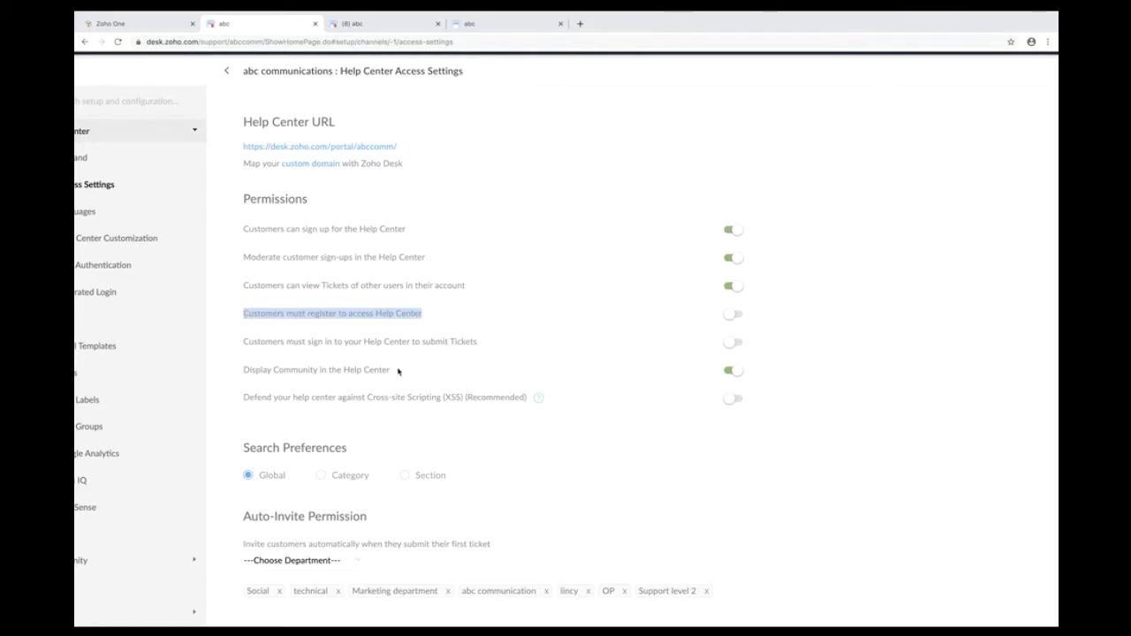
click(500, 342)
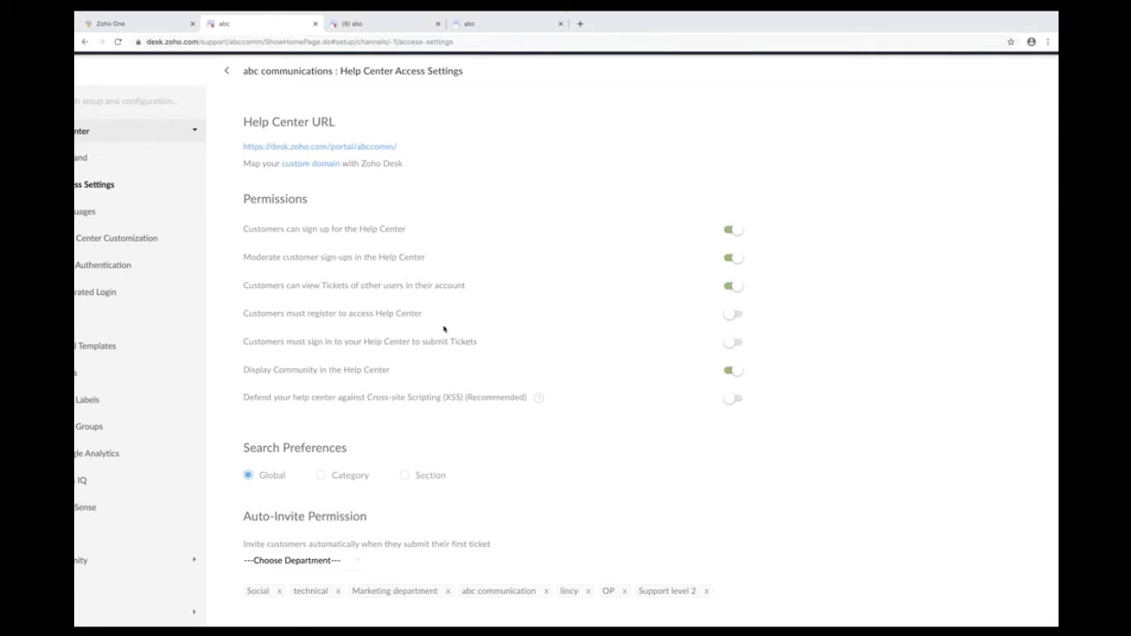
drag(482, 344, 376, 342)
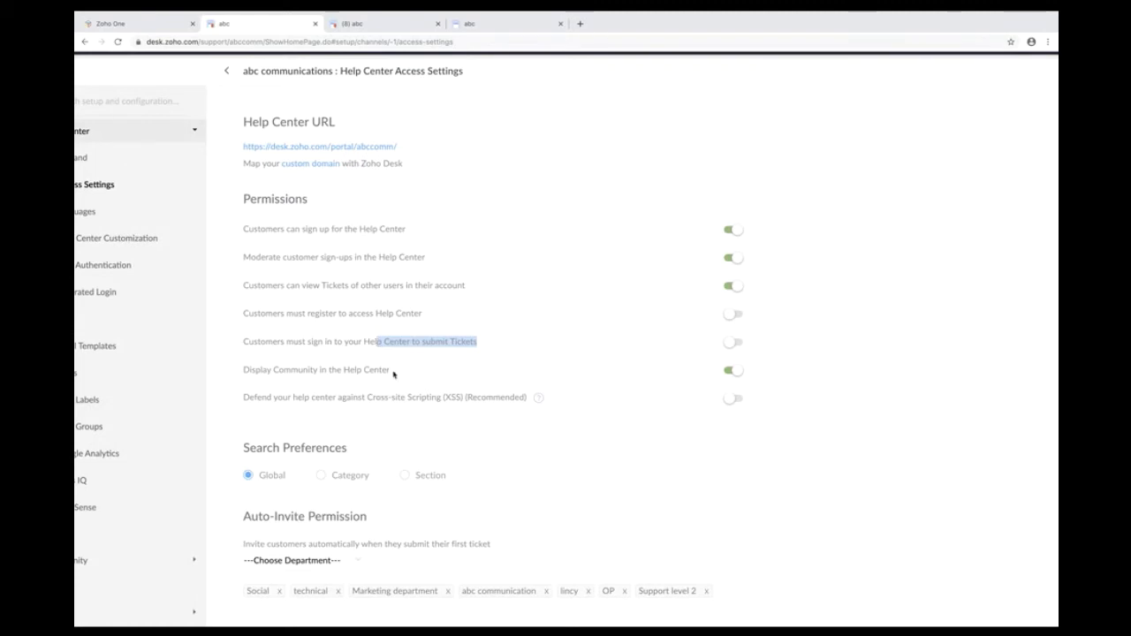
drag(395, 373, 244, 372)
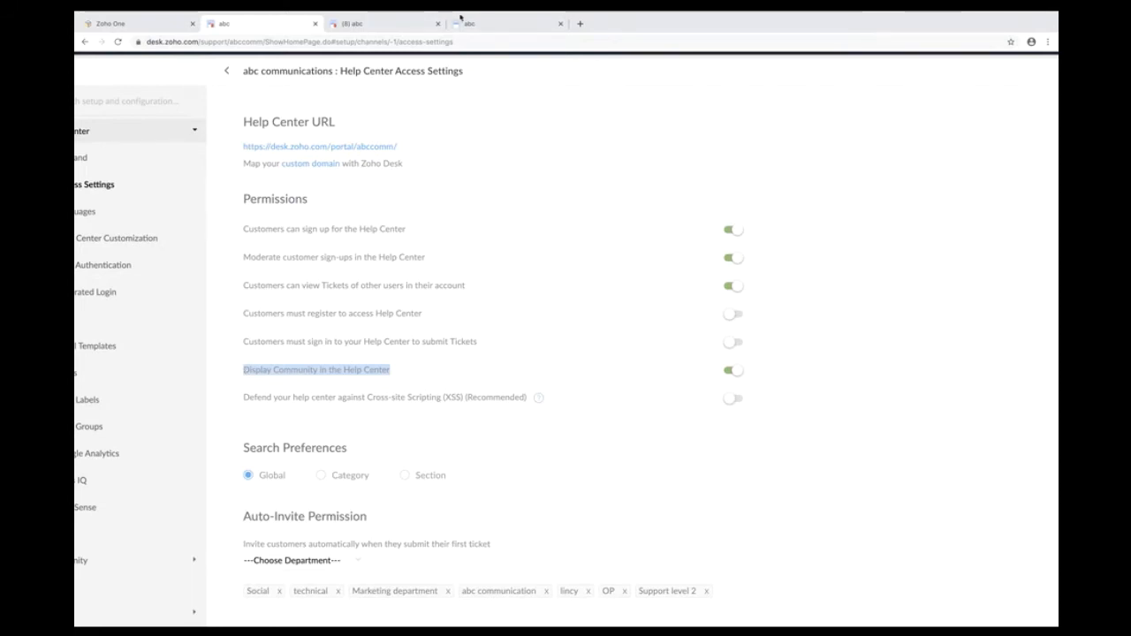
click(459, 21)
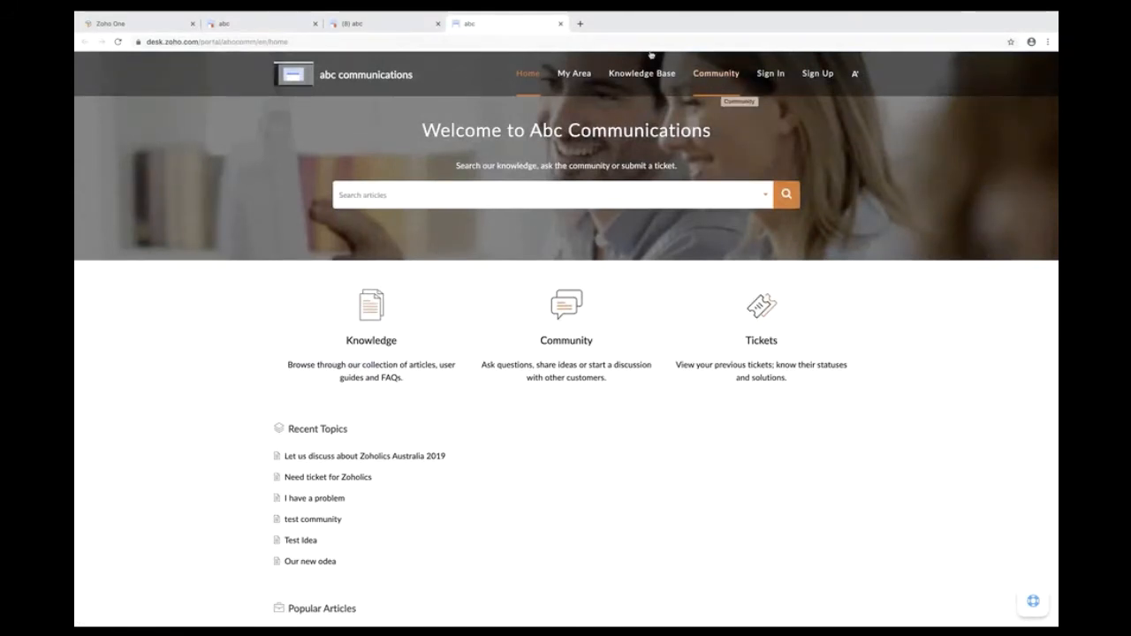
- Glance at the Profiles page in the '(8) abc' tab, then return to Access Settings
click(361, 25)
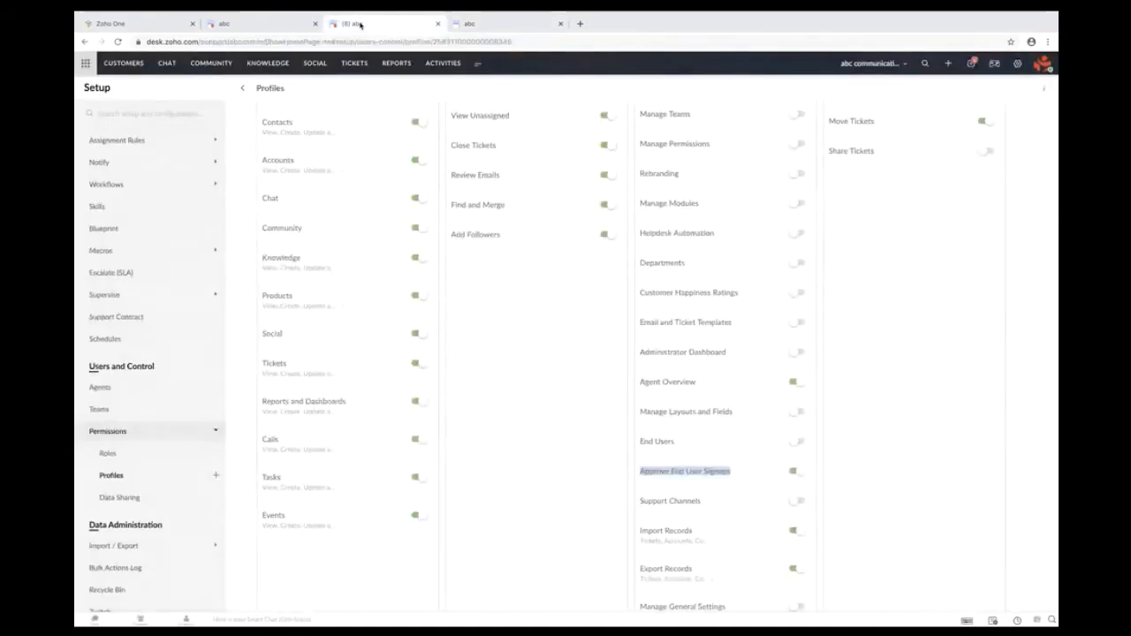
click(255, 30)
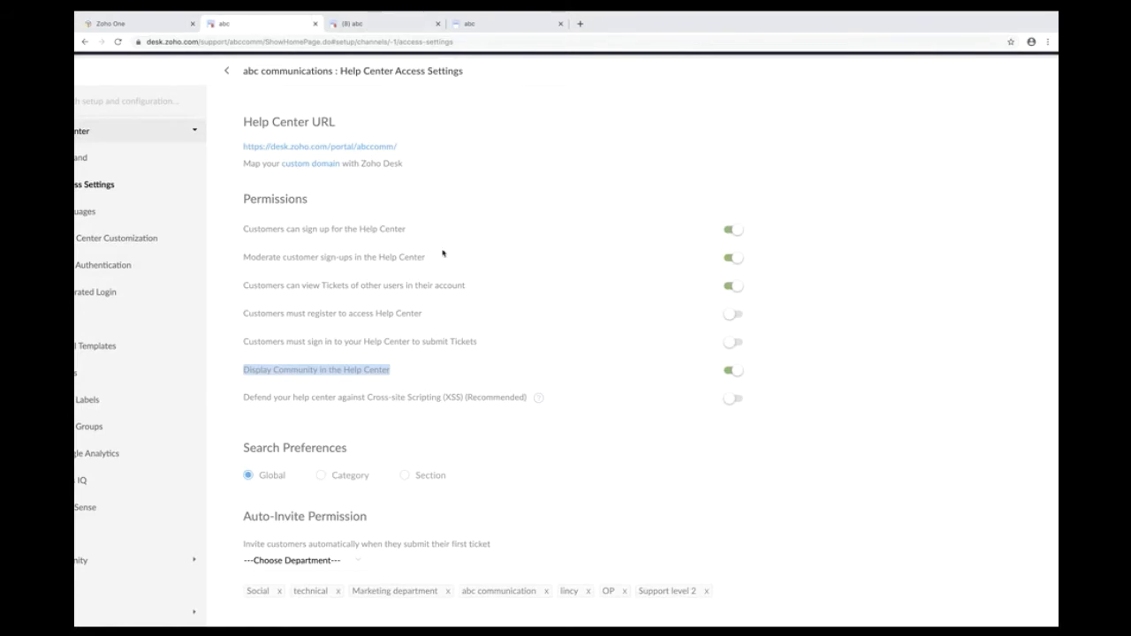
- Go to the KNOWLEDGE section to list the five published articles
scroll(443, 254, down, 3)
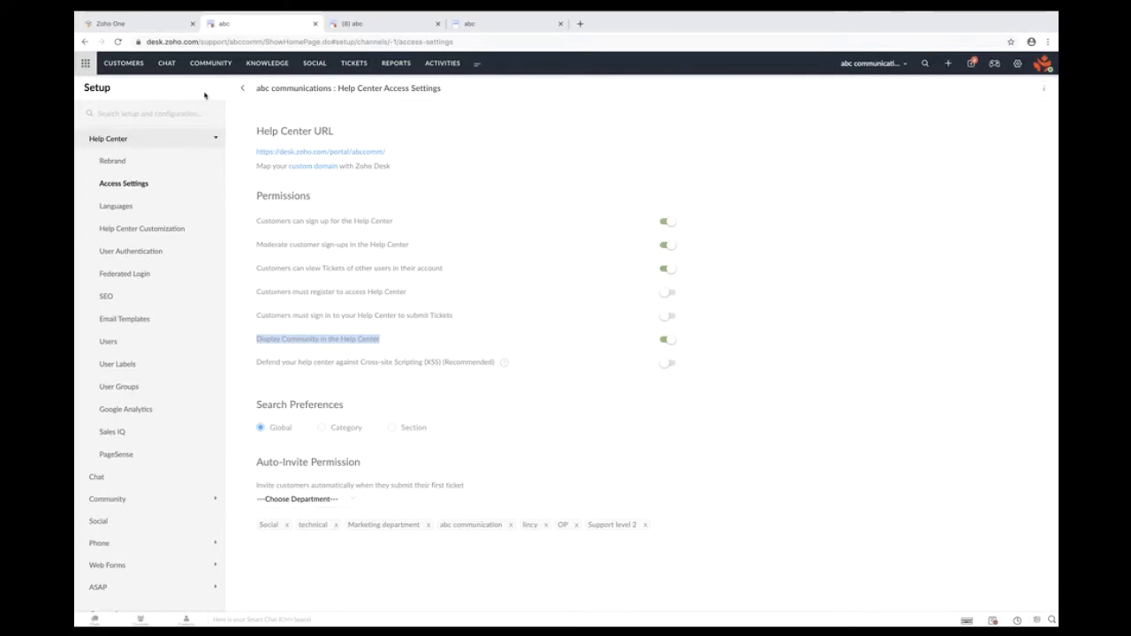
click(272, 63)
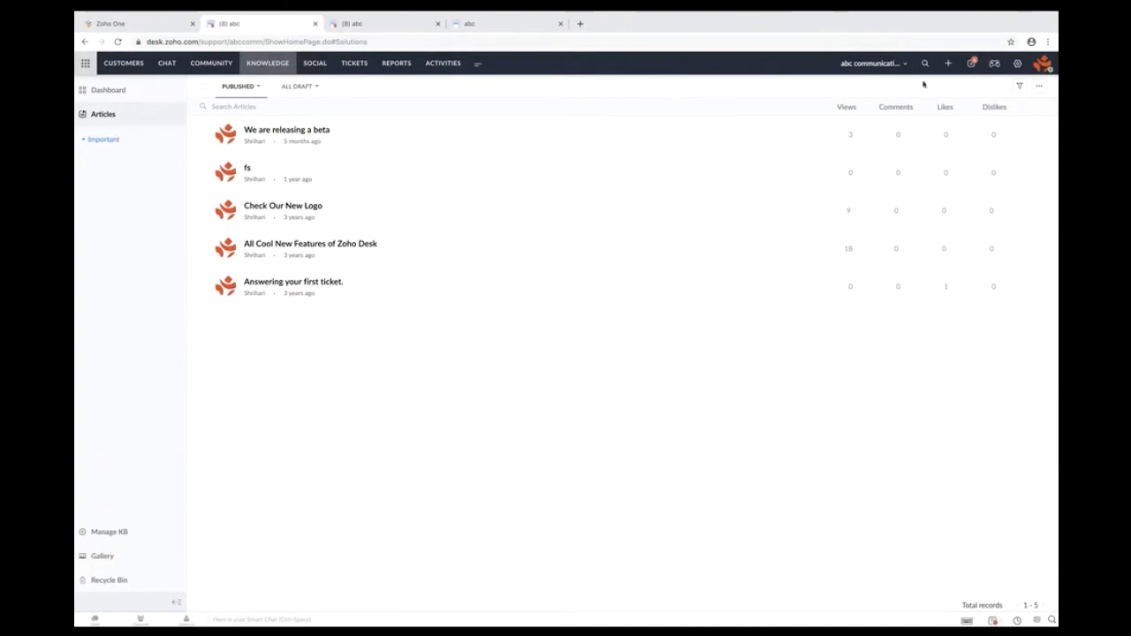
- Create a new knowledge article titled 'Intro to Desk' with the body text 'Qwerty'
click(949, 66)
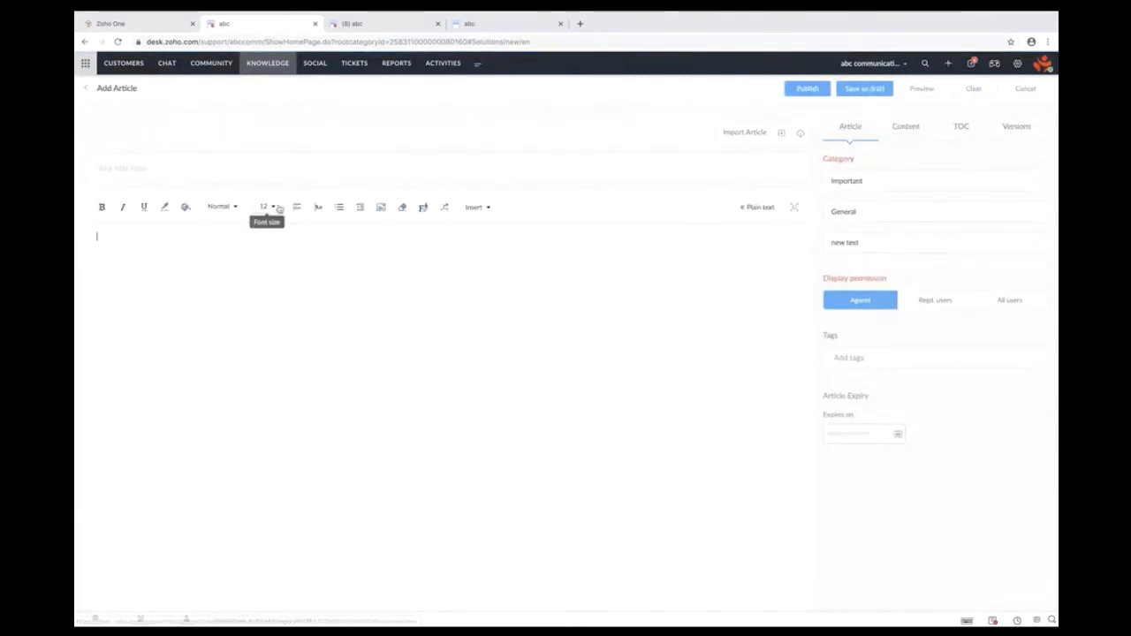
click(161, 167)
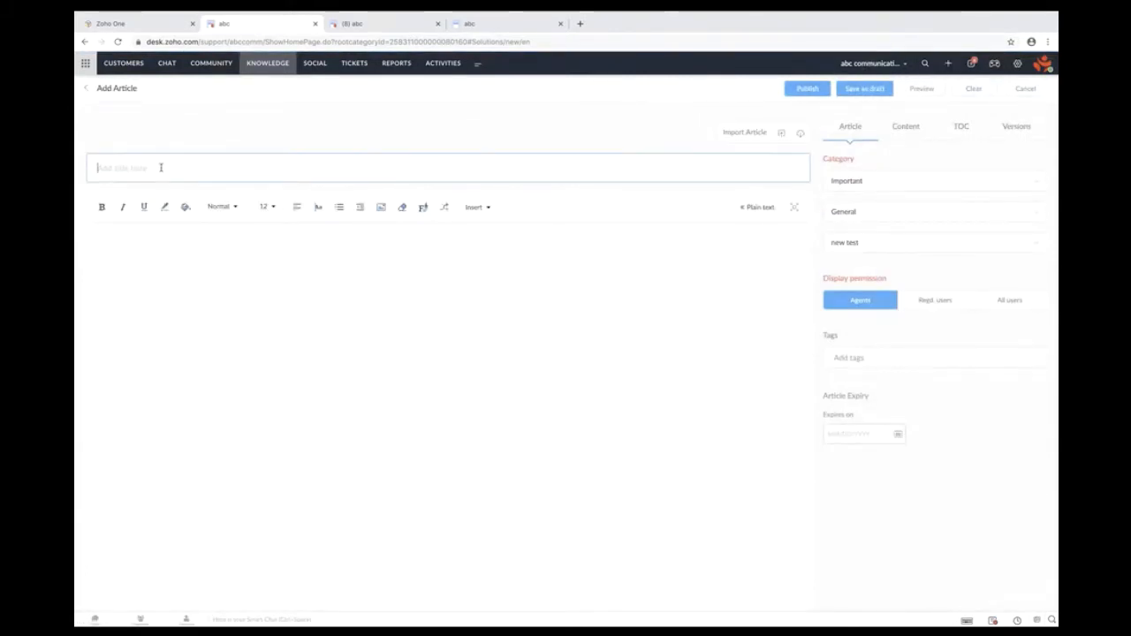
text(t)
key(BackSpace)
text(tntr)
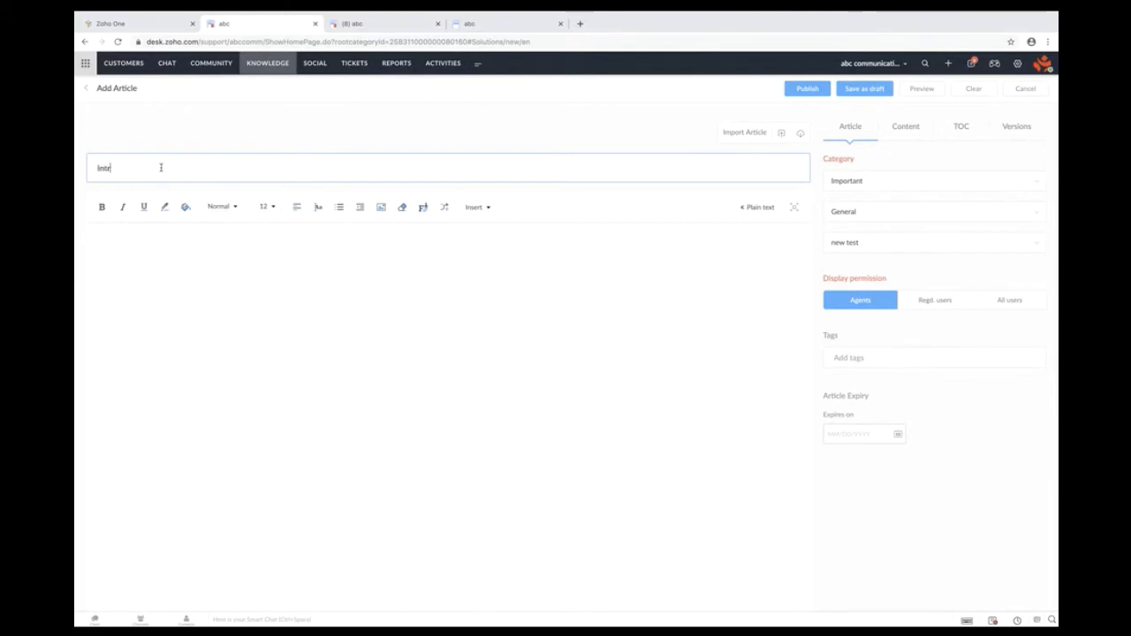
text(o to Desk)
click(236, 276)
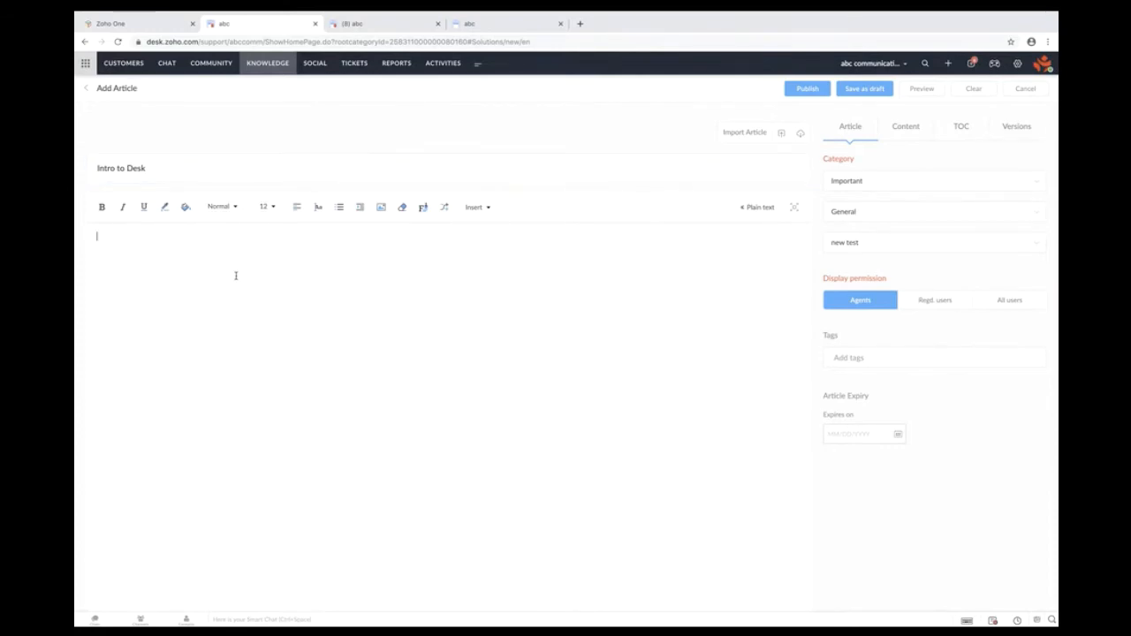
text(Qwerty)
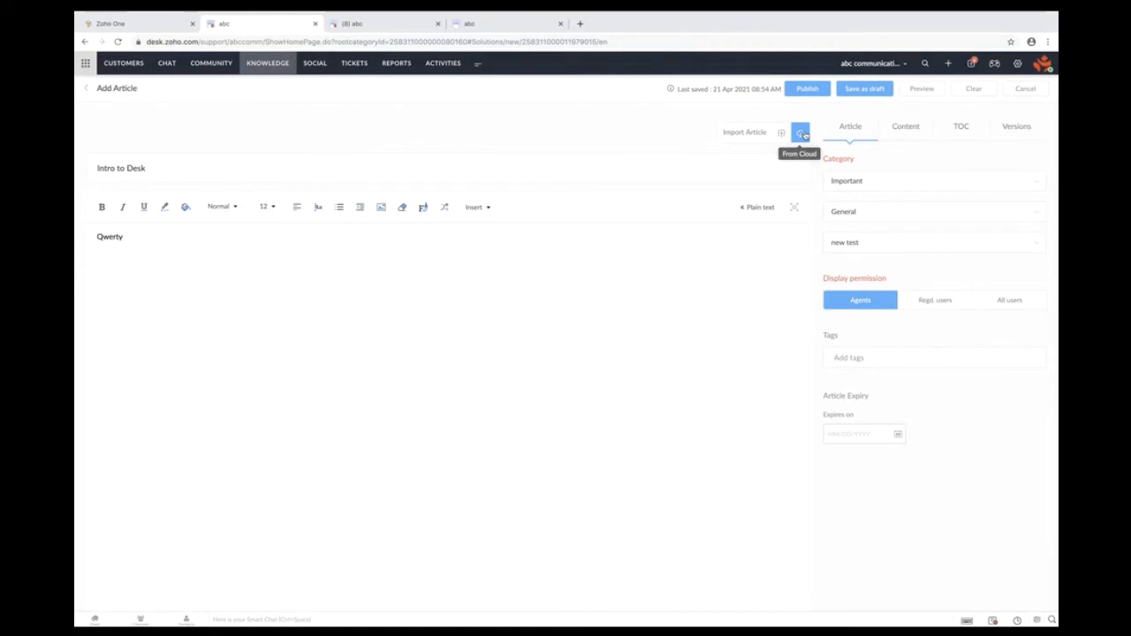
- Change the Intro to Desk article's display permission from agents to All users
click(941, 304)
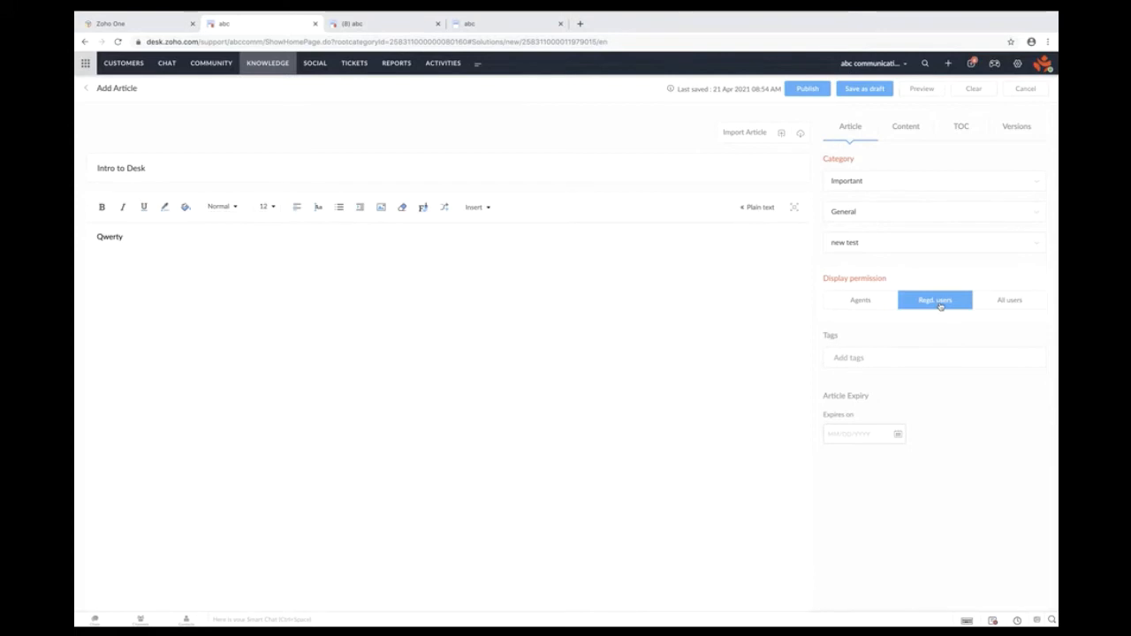
click(1010, 305)
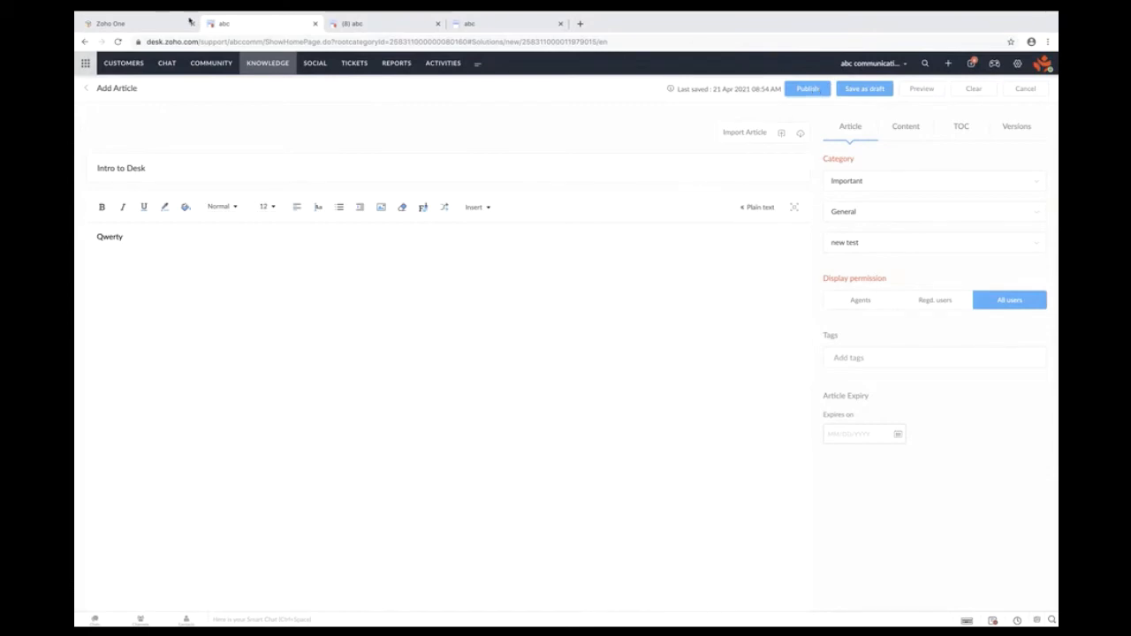
- Sign in to the abc communications portal with the end user's e-mail and password, ticking Remember me
click(469, 27)
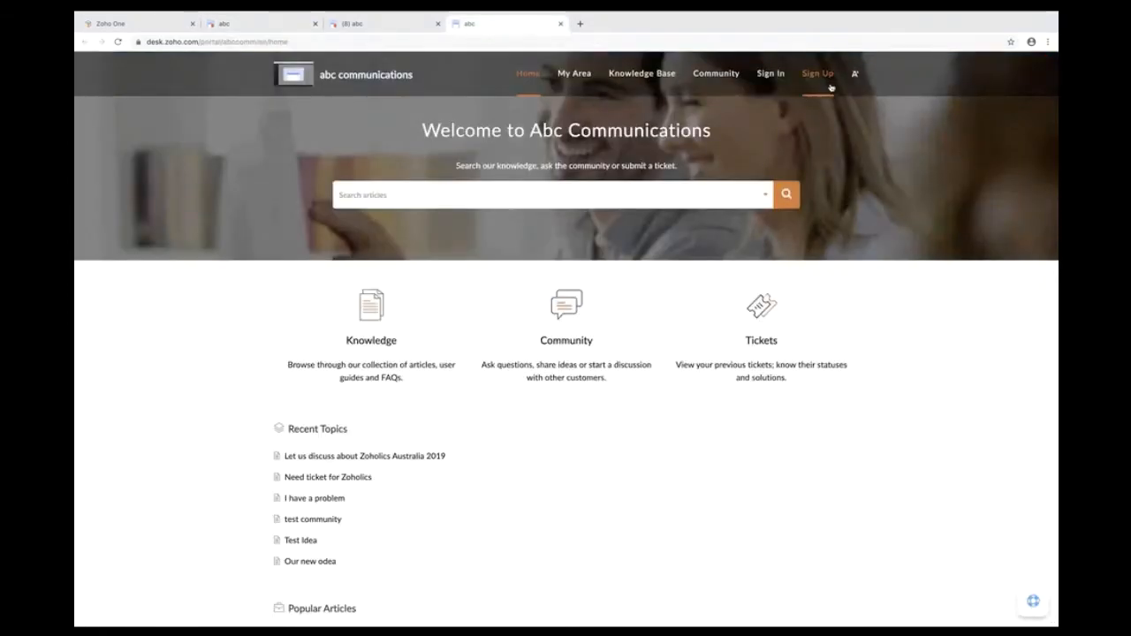
click(771, 73)
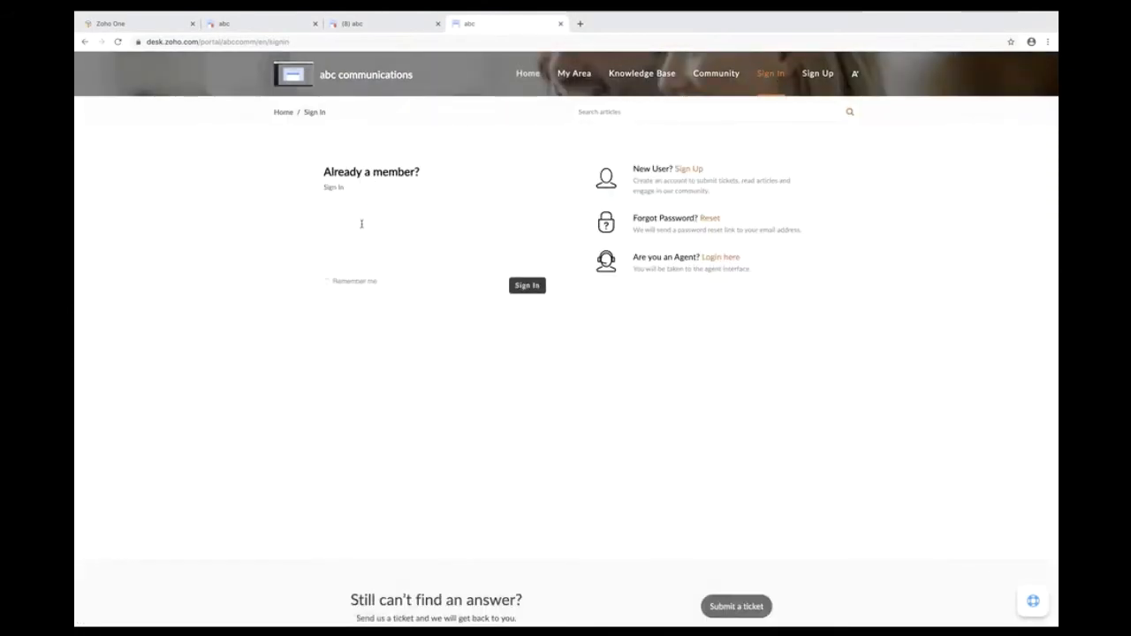
click(348, 219)
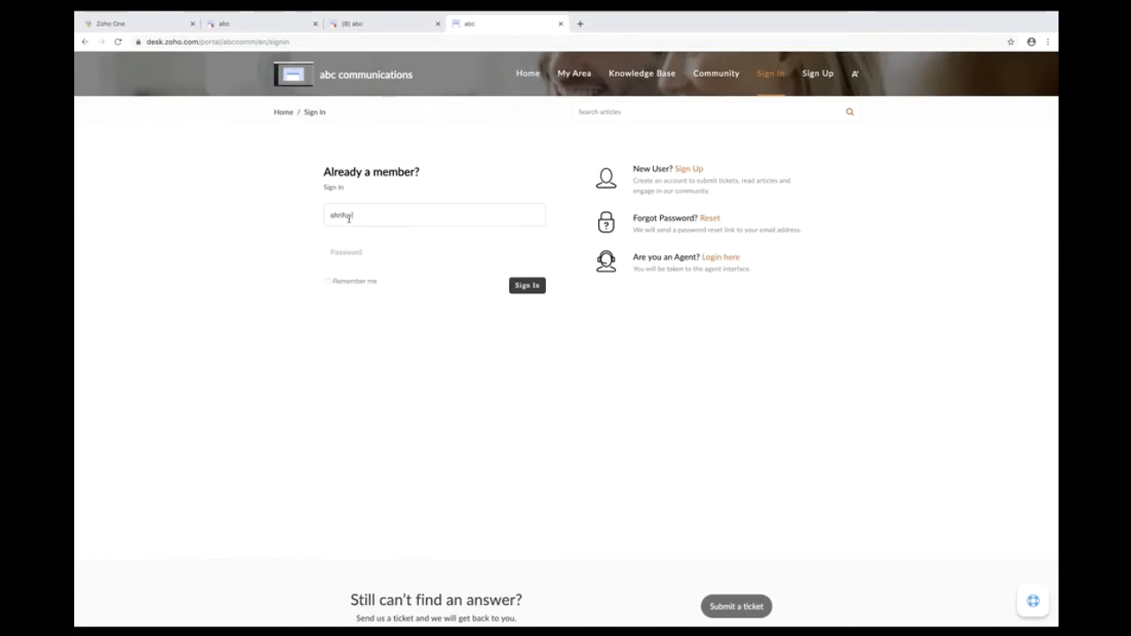
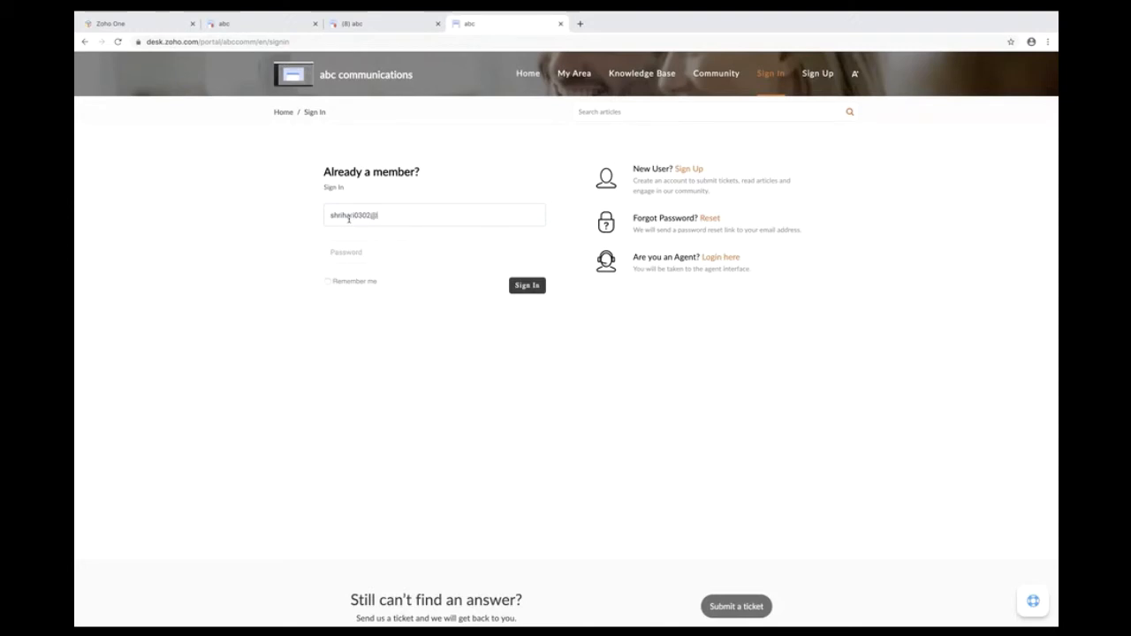
click(362, 253)
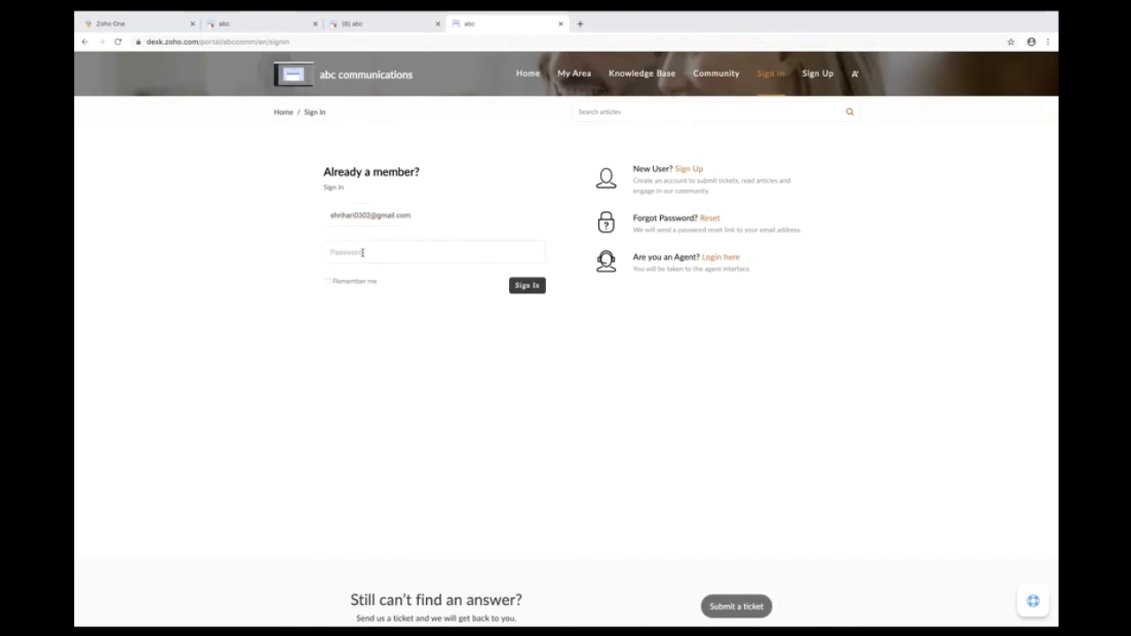
text(****)
text(•••••)
click(327, 284)
click(526, 286)
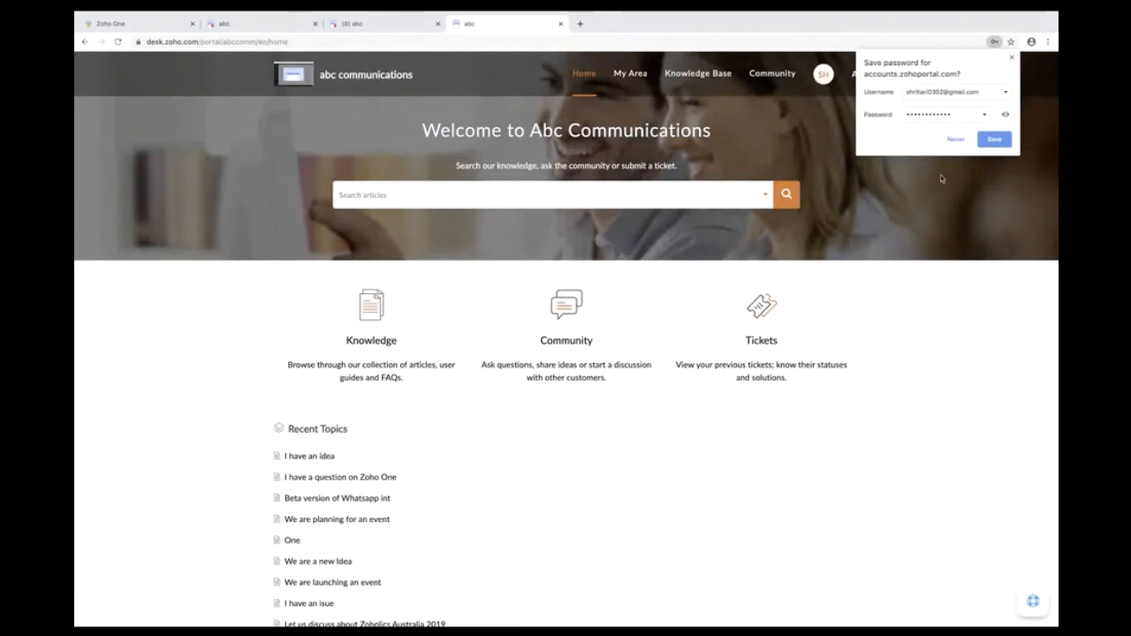
- Decline saving the password, browse the Important and Social categories, then open 'We are releasing a beta'
click(956, 141)
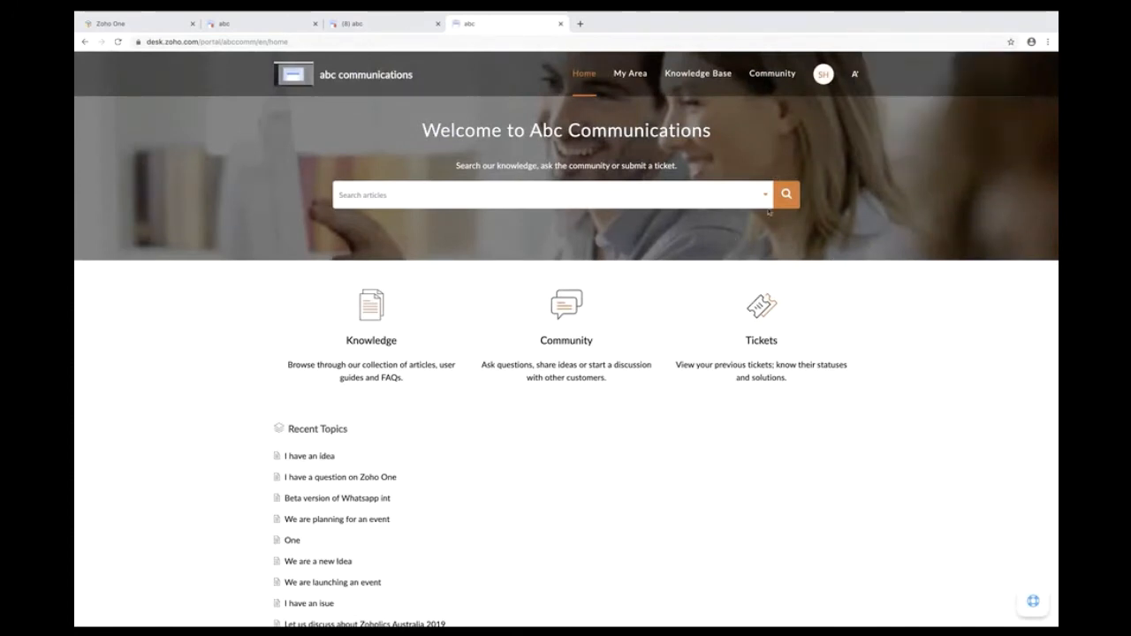
click(699, 79)
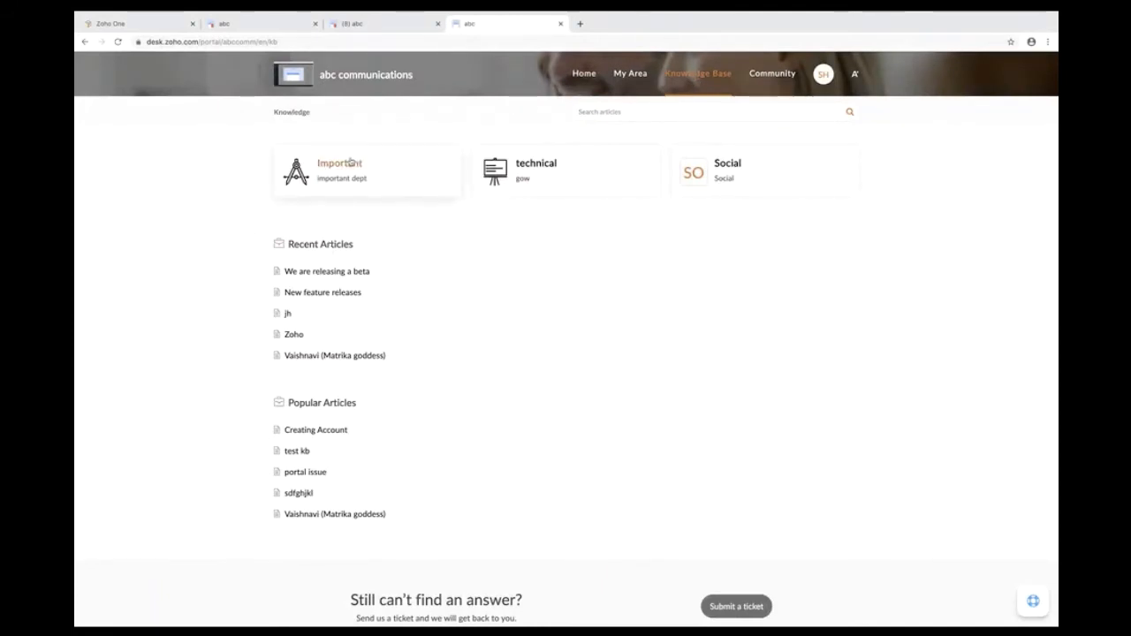
click(350, 166)
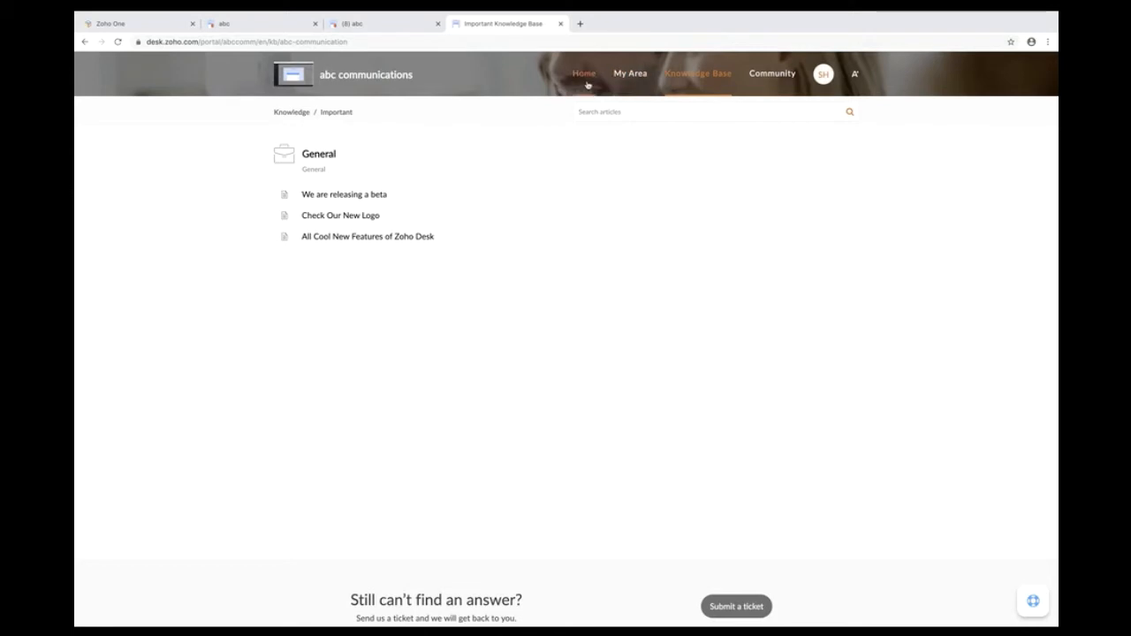
click(289, 113)
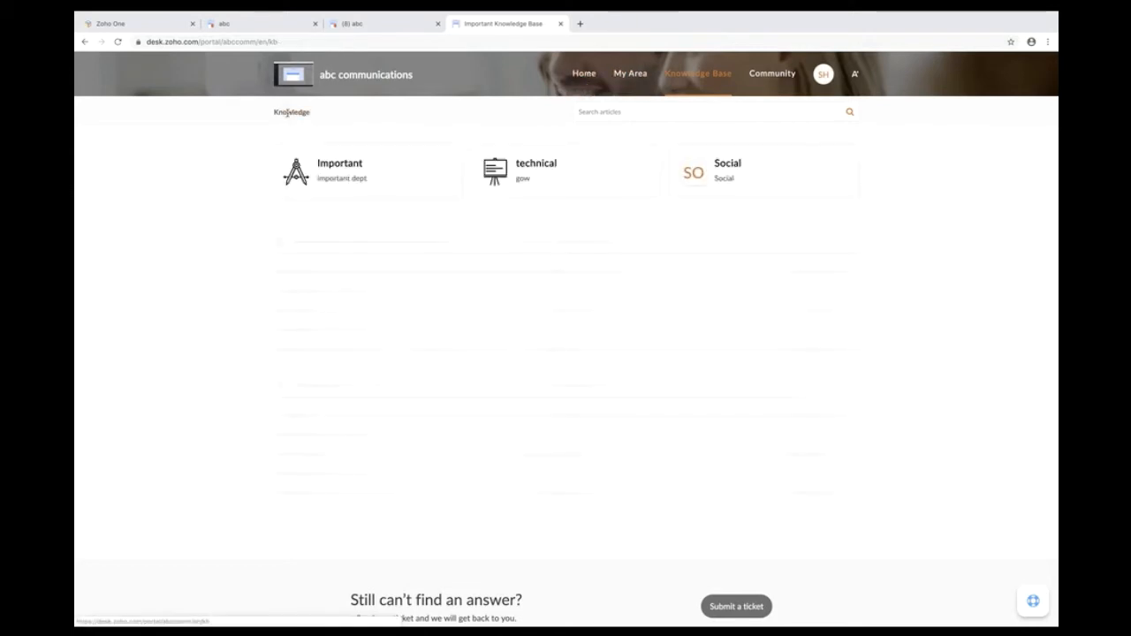
click(723, 168)
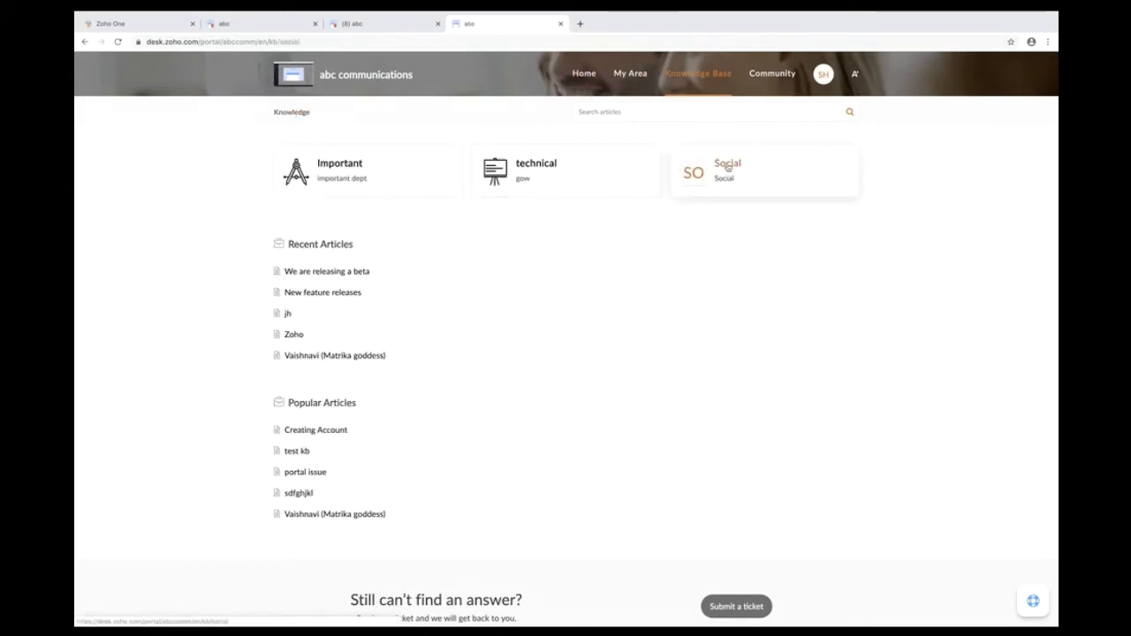
click(289, 113)
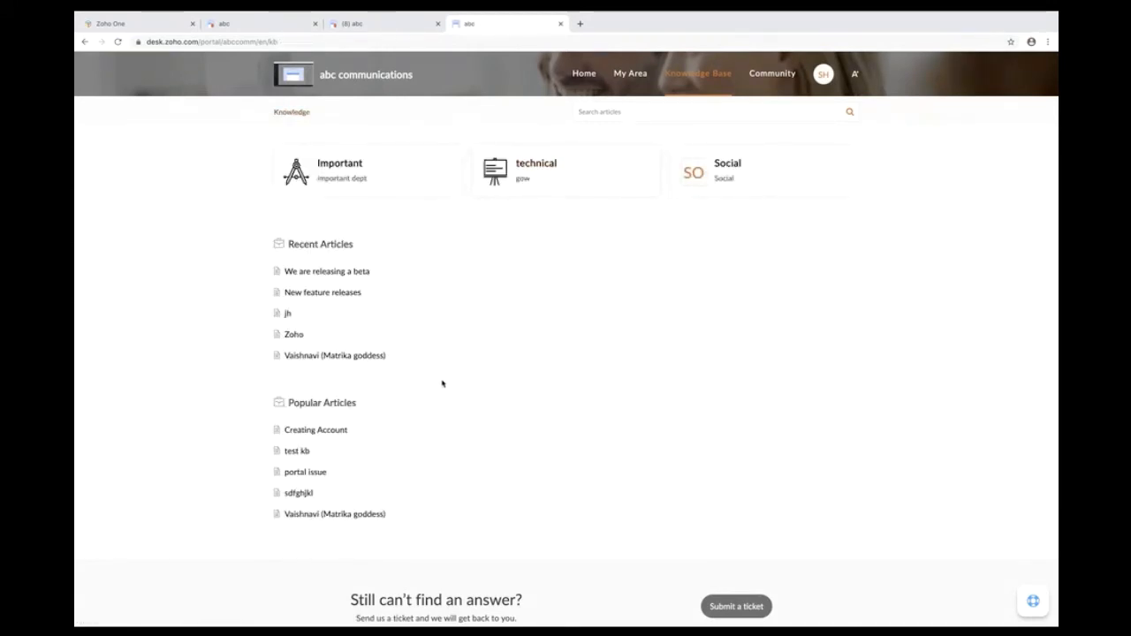
click(337, 273)
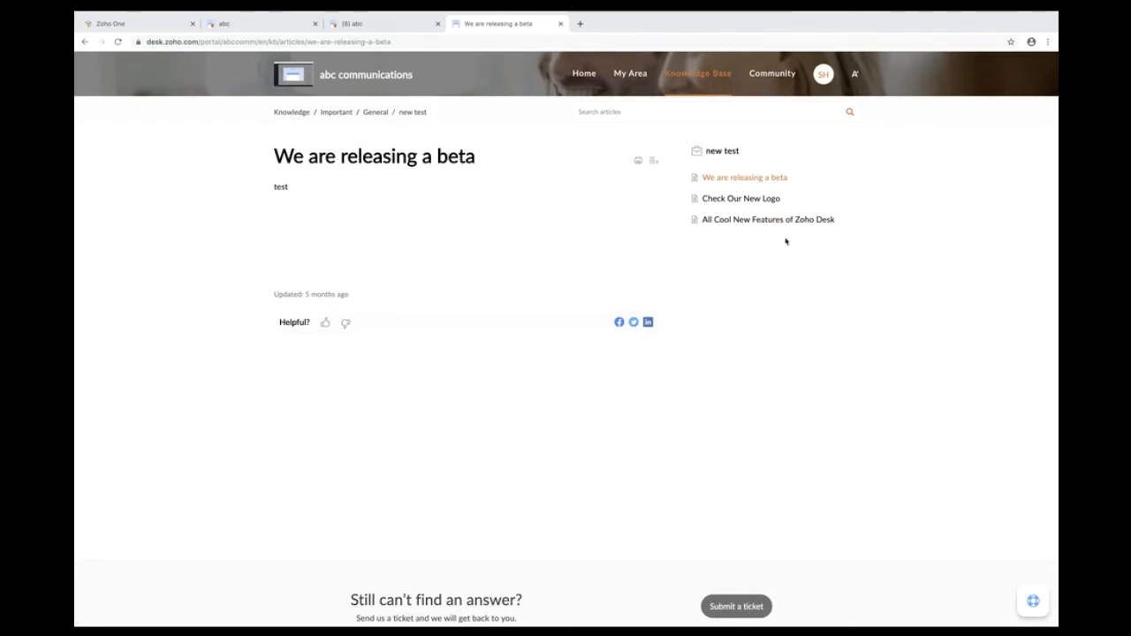
click(634, 114)
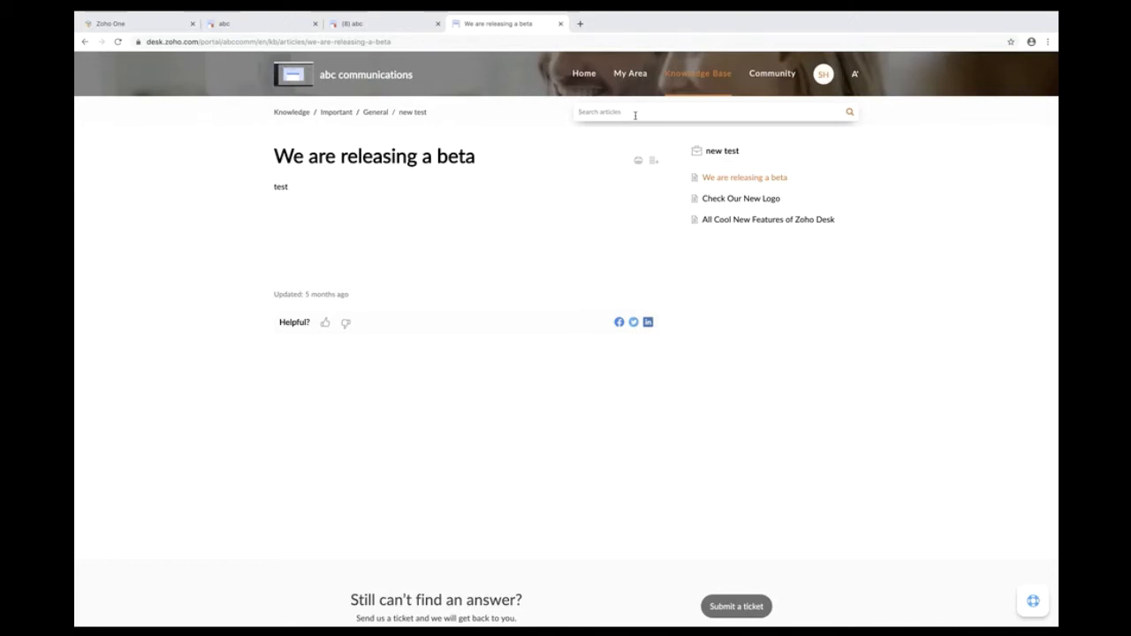
- Return to the Zoho Show slideshow and advance to the Setup -> Channel -> Community slide
click(369, 24)
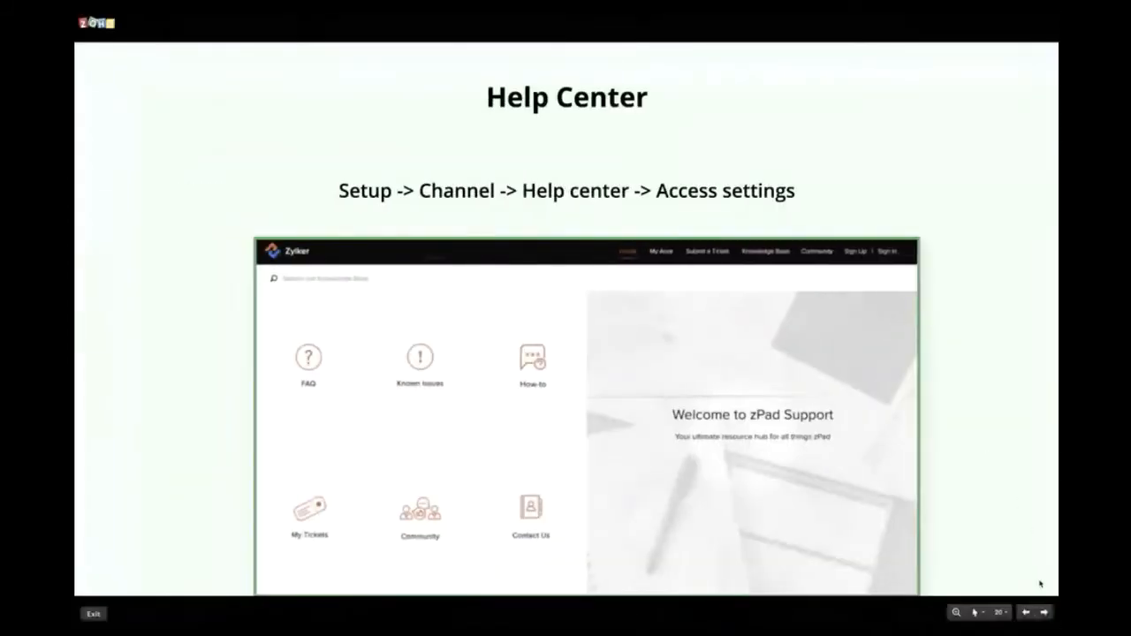
click(1044, 612)
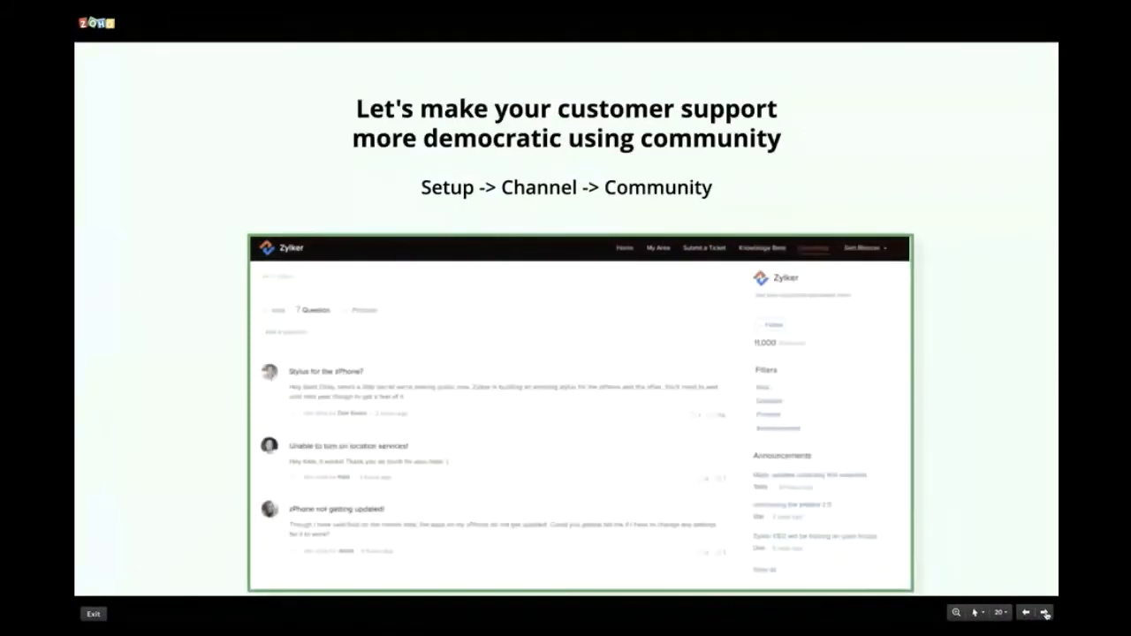
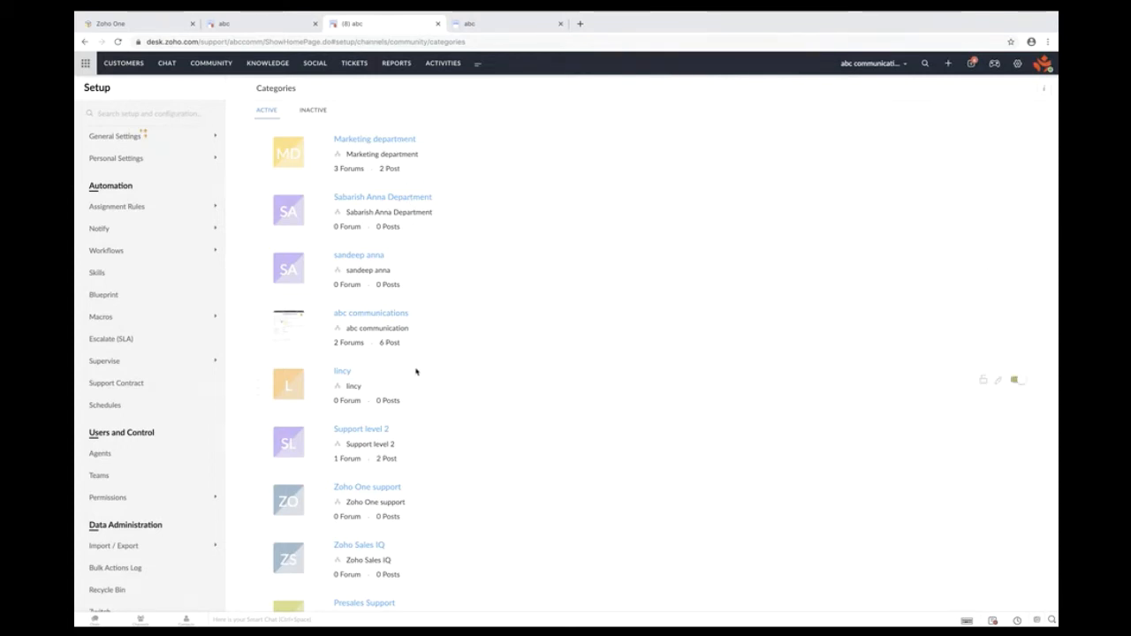
scroll(416, 372, down, 5)
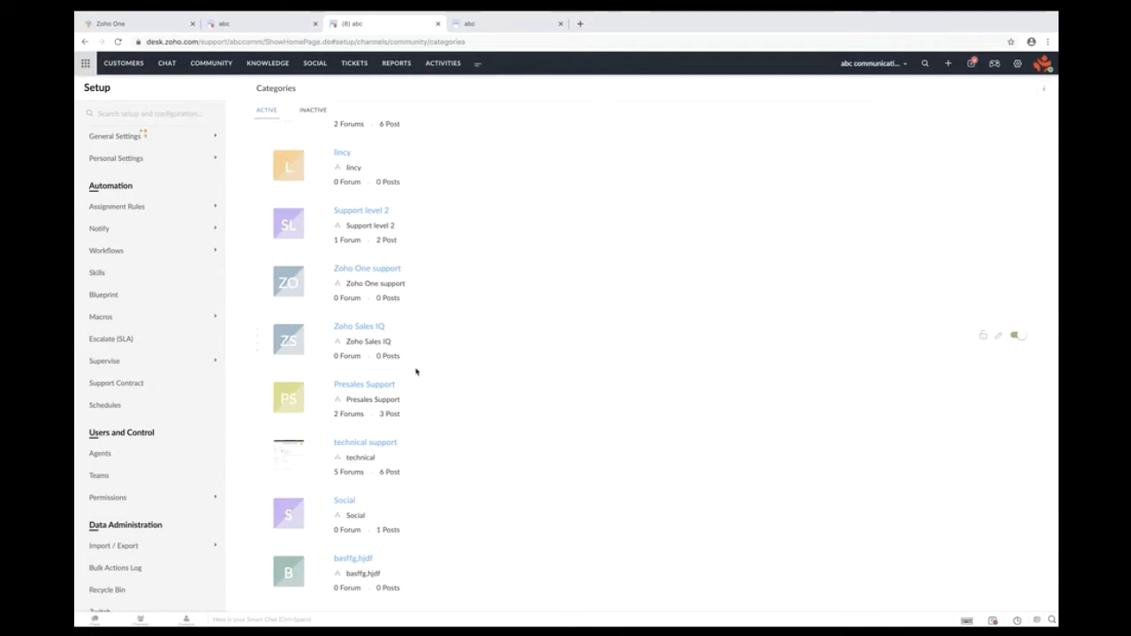
scroll(415, 371, up, 3)
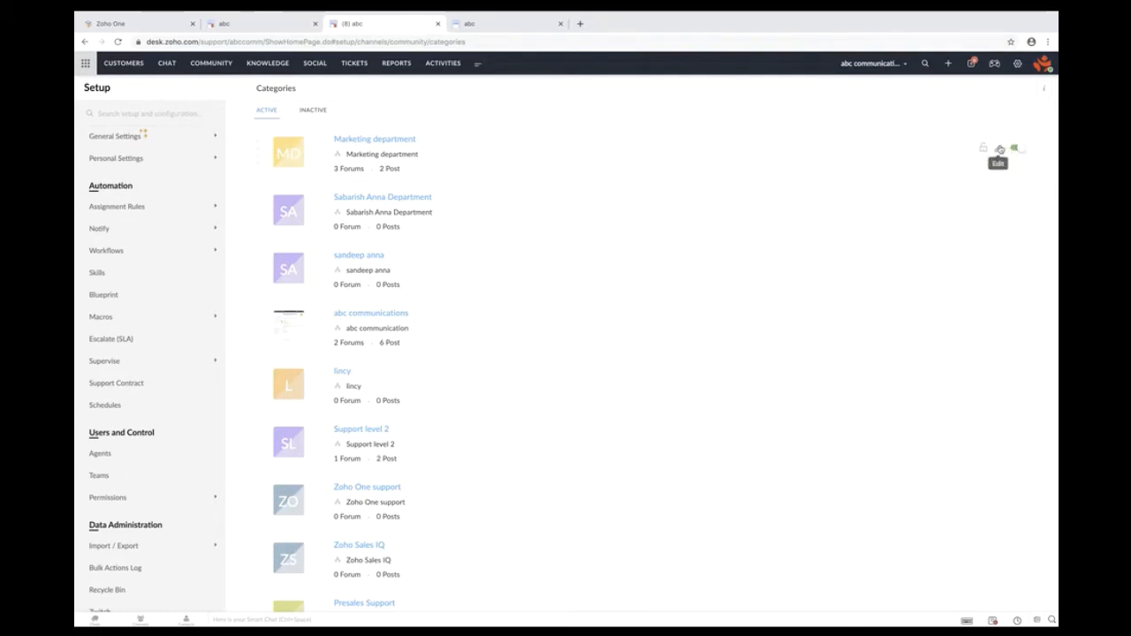
- Open Edit Category for Marketing department and review its associated department and visibility settings
click(1000, 149)
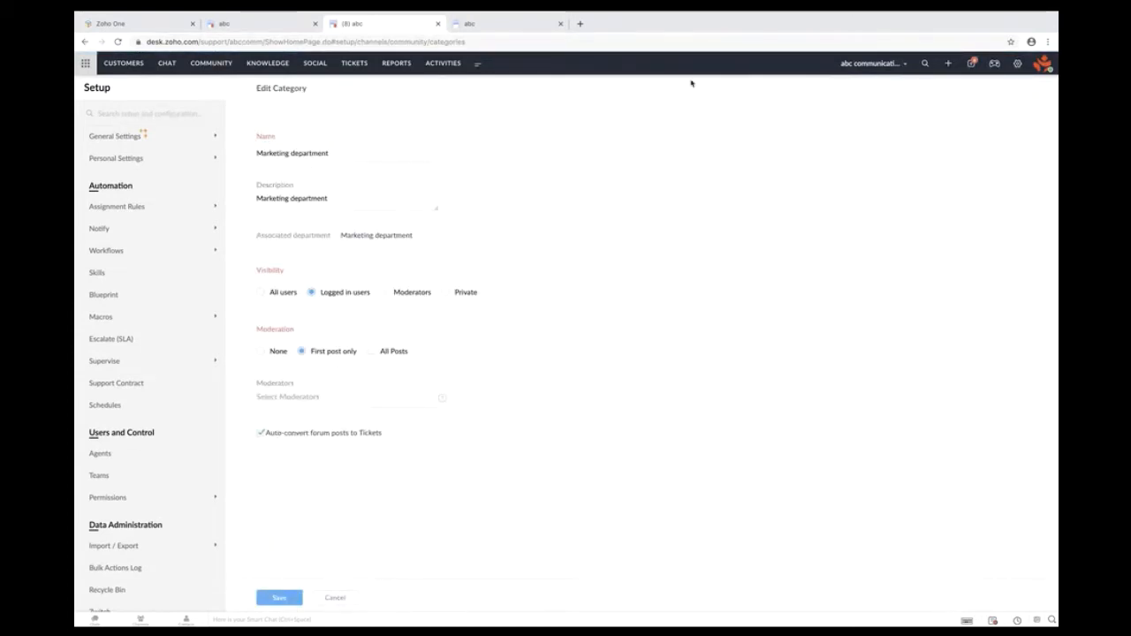
mouse_move(424, 240)
mouse_down()
mouse_move(345, 236)
mouse_move(419, 236)
mouse_up()
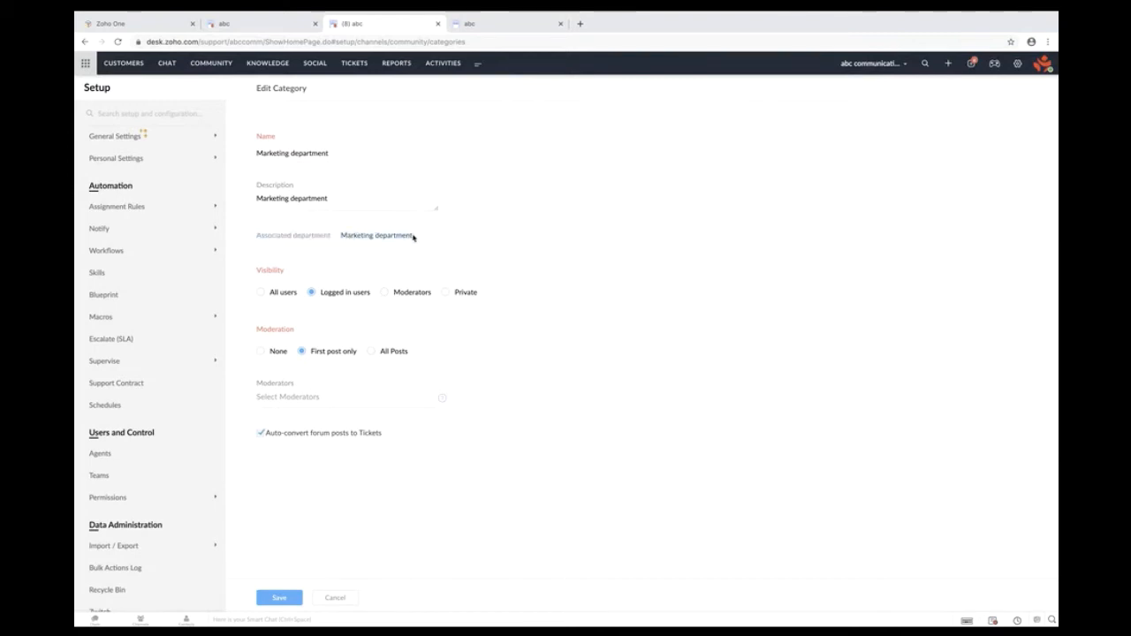
triple_click(414, 236)
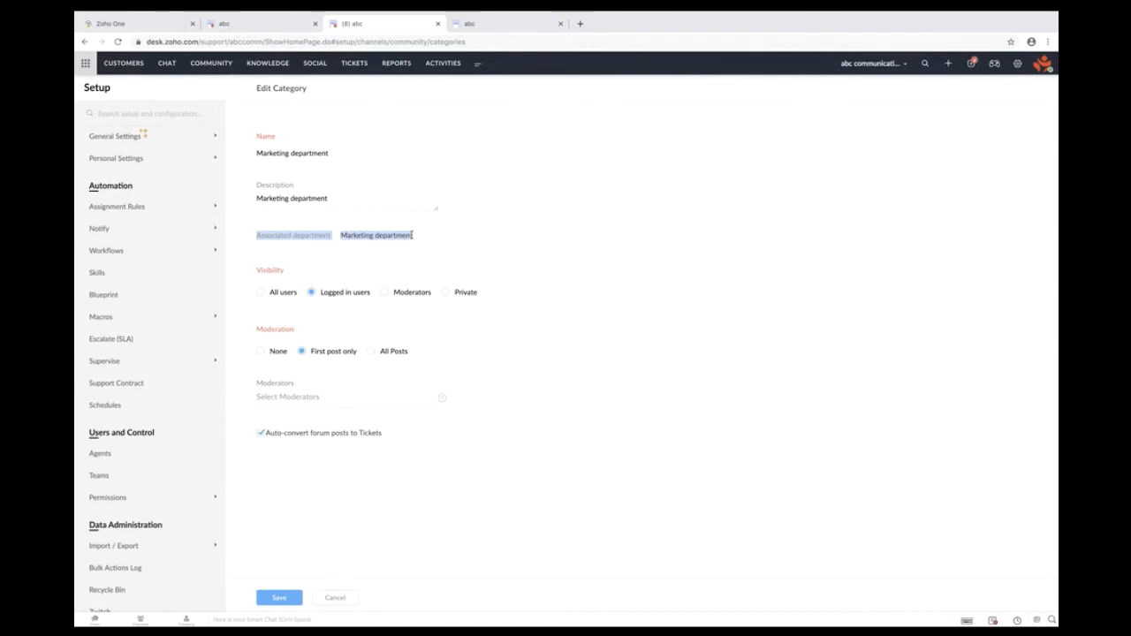
click(338, 152)
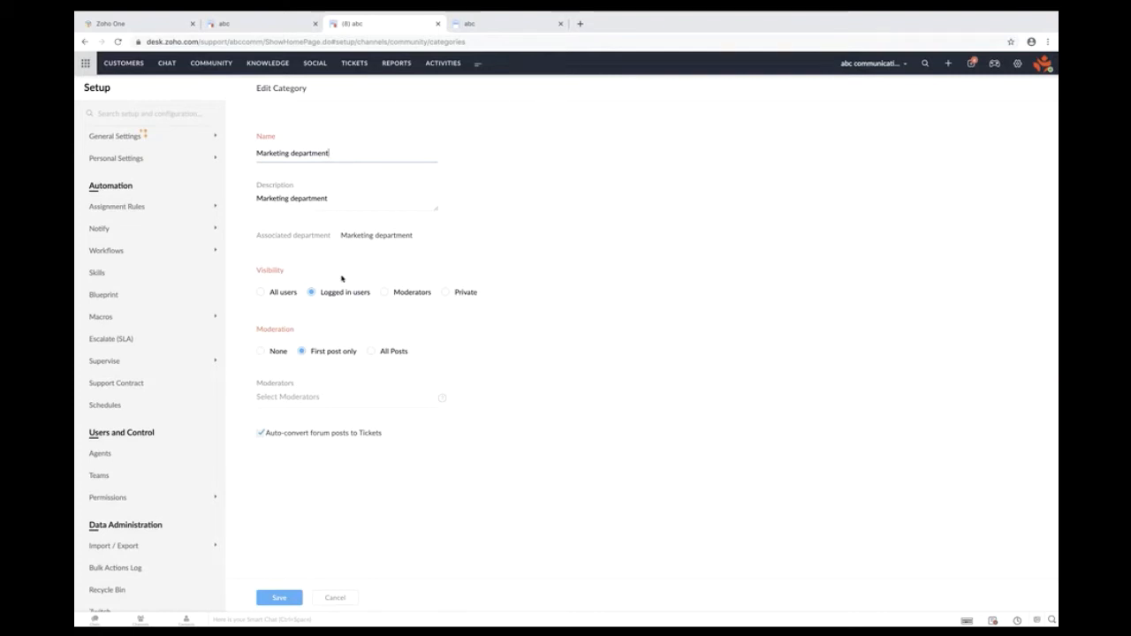
drag(343, 278, 254, 274)
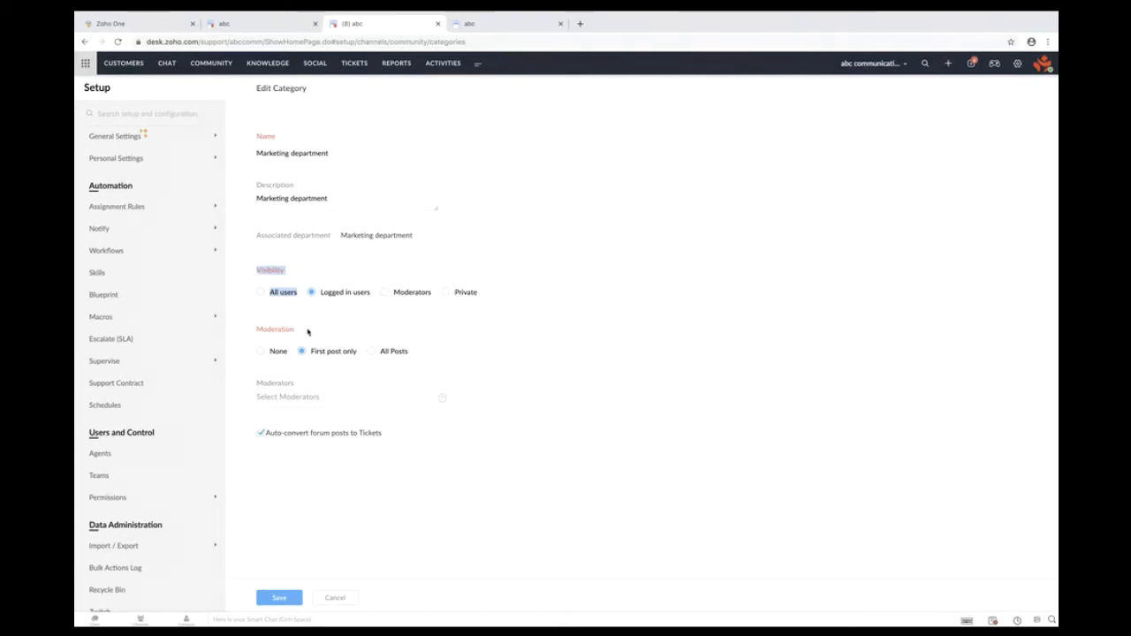
- Review the three moderation options, then list the agents available as Marketing department moderators
drag(293, 329, 255, 331)
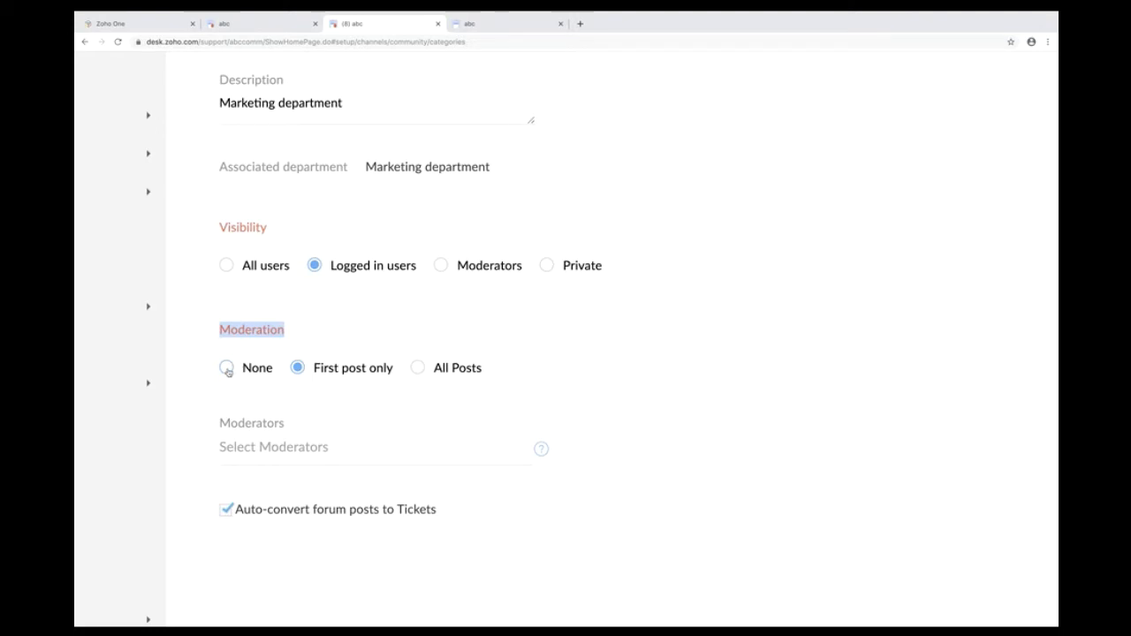
click(395, 375)
drag(395, 374, 371, 356)
click(395, 330)
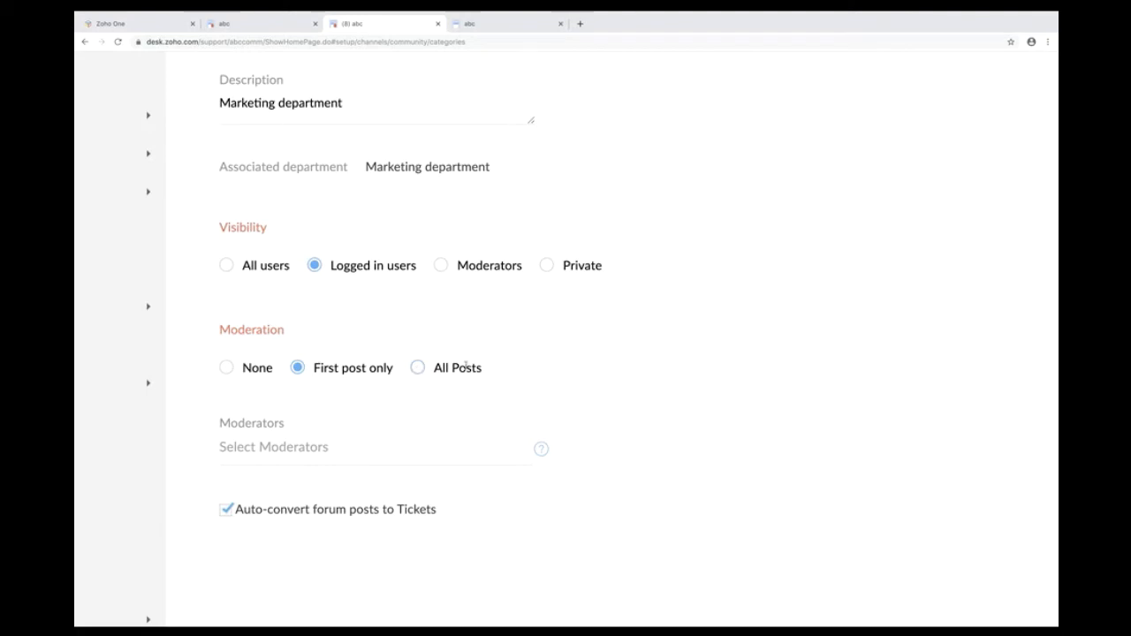
drag(497, 374, 452, 369)
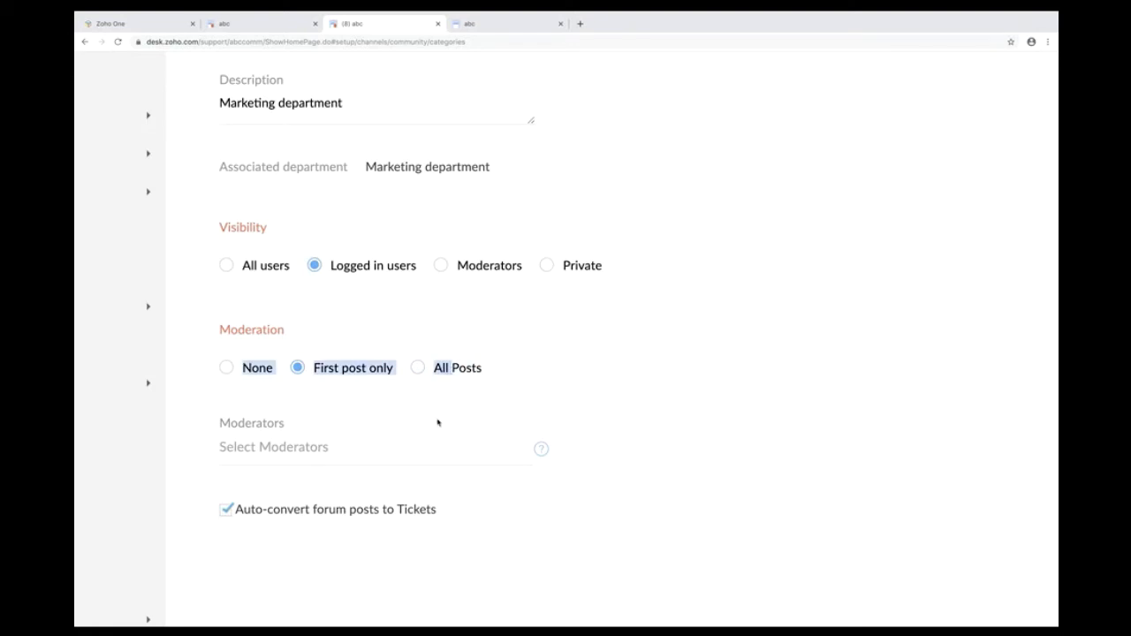
click(306, 446)
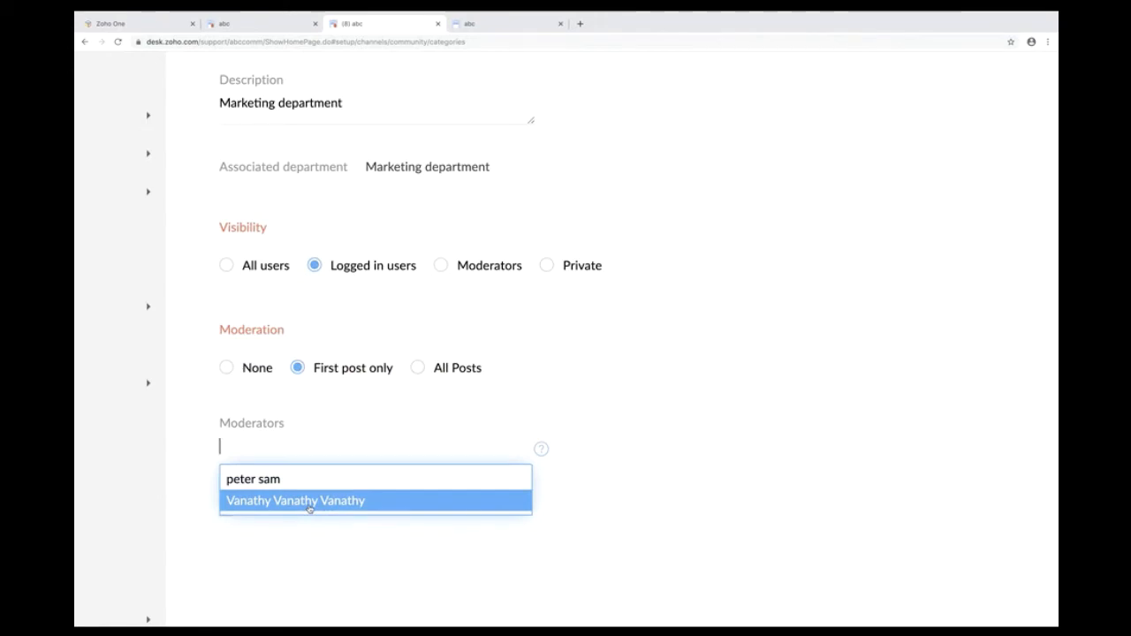
- Dismiss the moderator list unchanged, note auto-convert to Tickets, and go to the portal Community Recent page
click(613, 386)
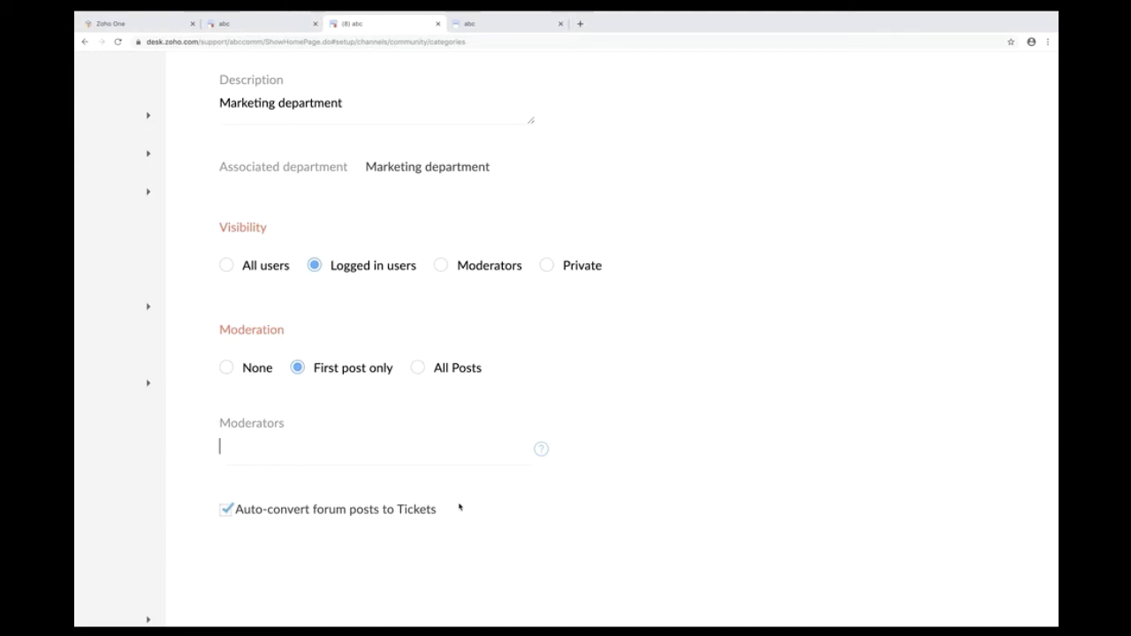
drag(449, 513, 236, 511)
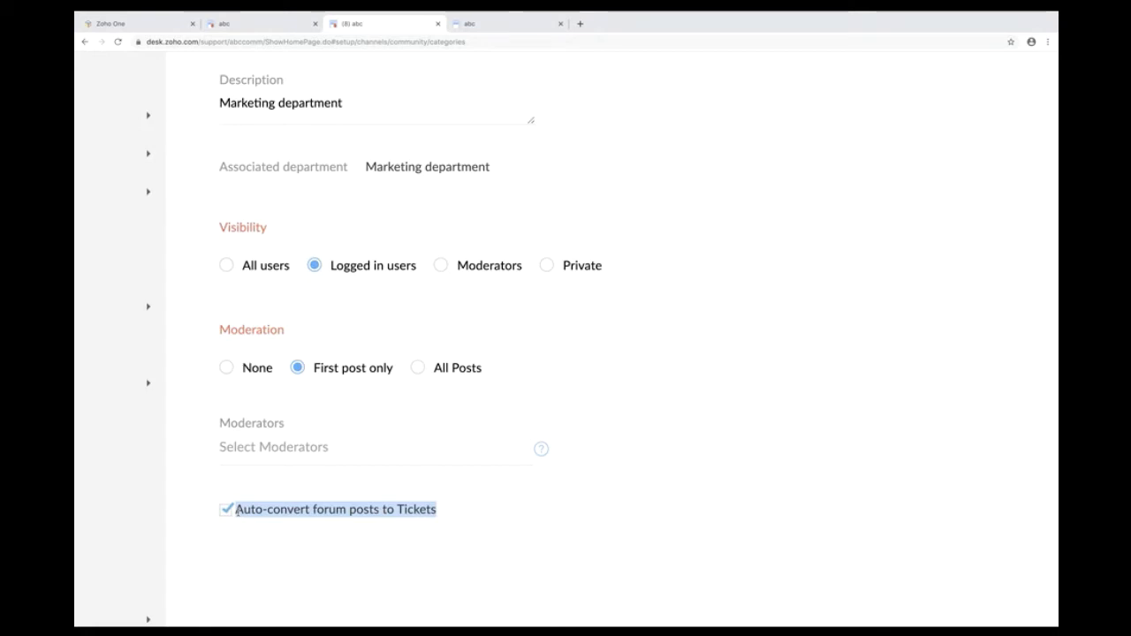
key(super+0)
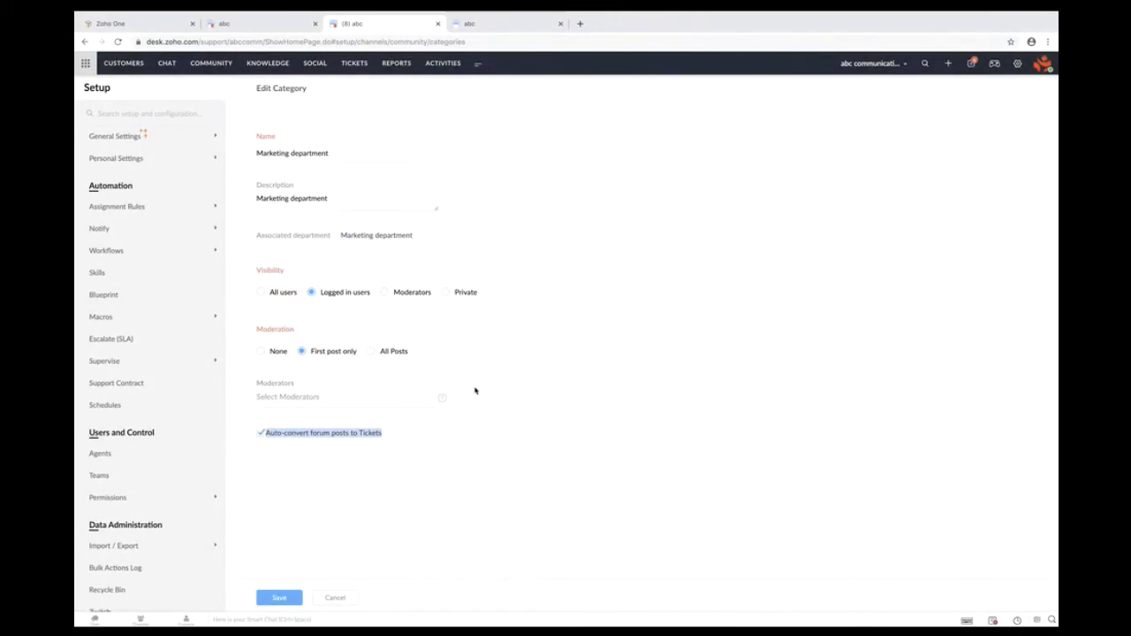
click(516, 25)
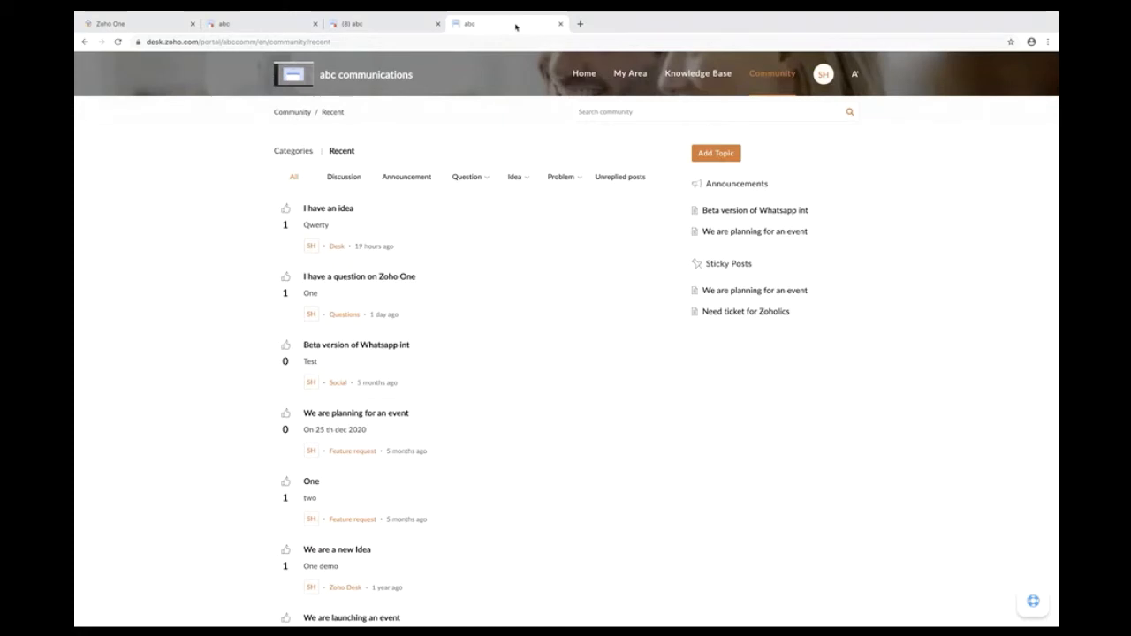
- Glance at the 'I have a question on Zoho One' topic, return to Community, and start Add Topic
scroll(587, 362, down, 2)
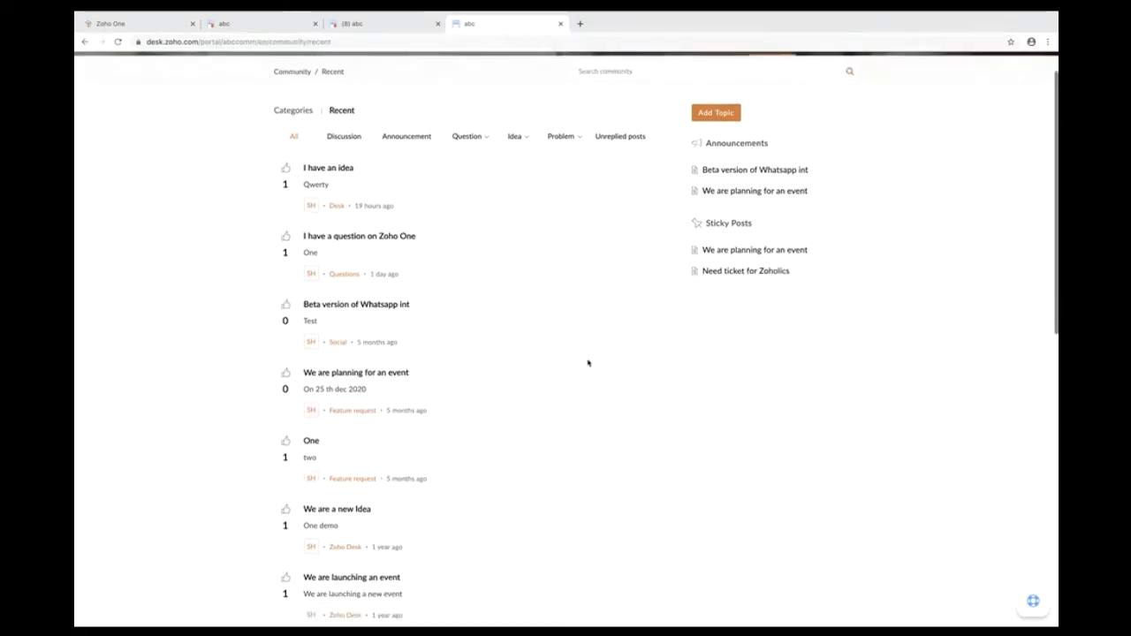
scroll(588, 363, down, 2)
scroll(589, 363, up, 4)
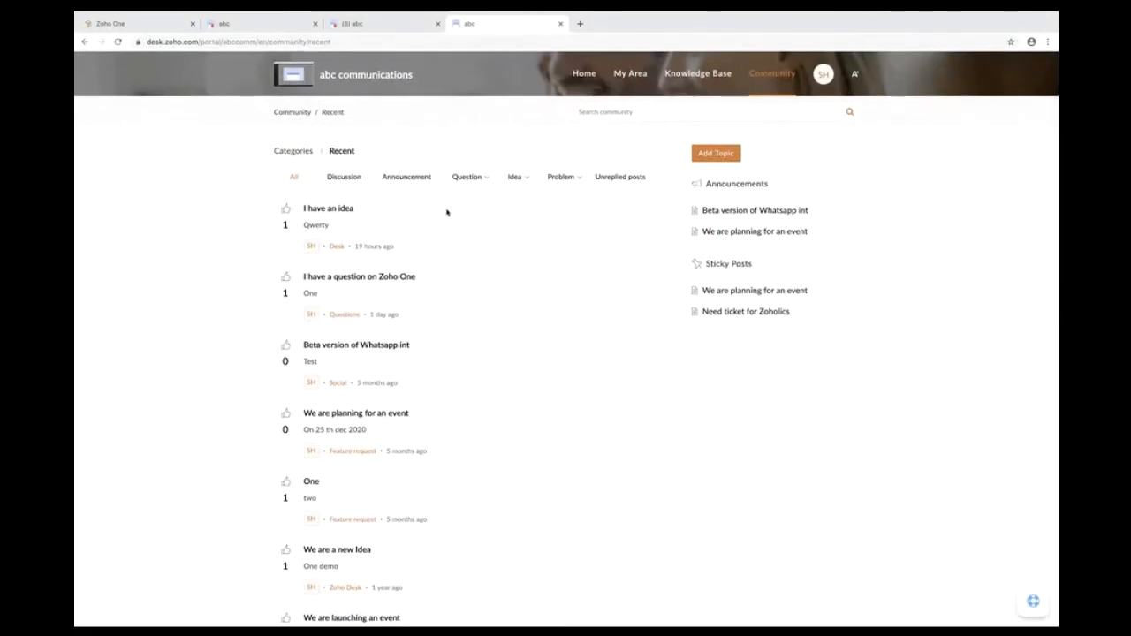
click(393, 277)
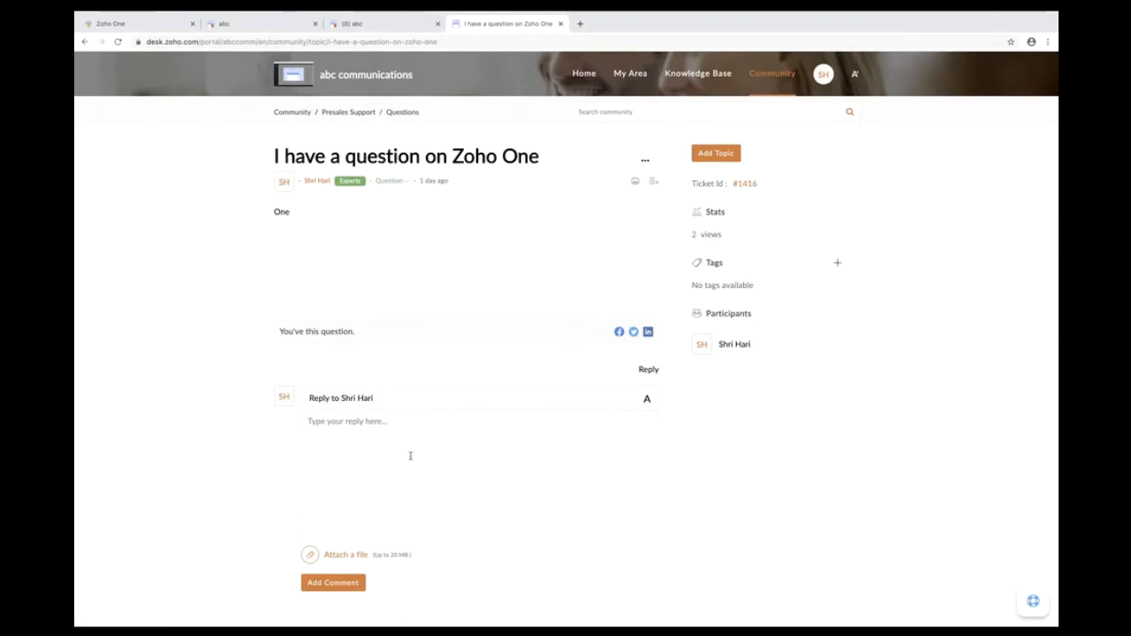
click(301, 113)
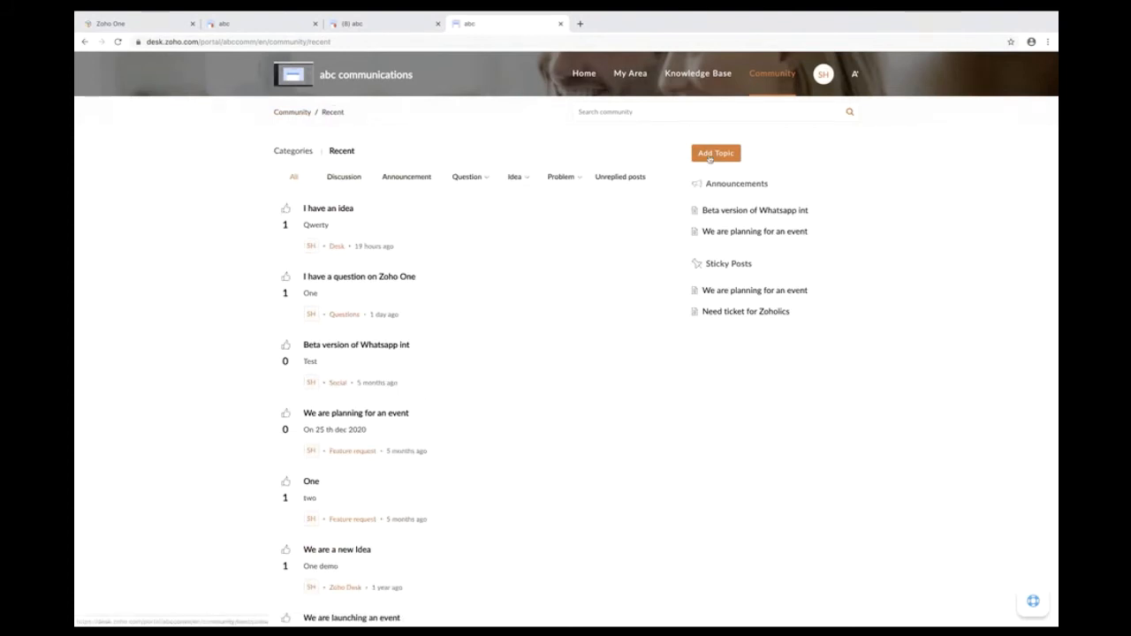
click(714, 154)
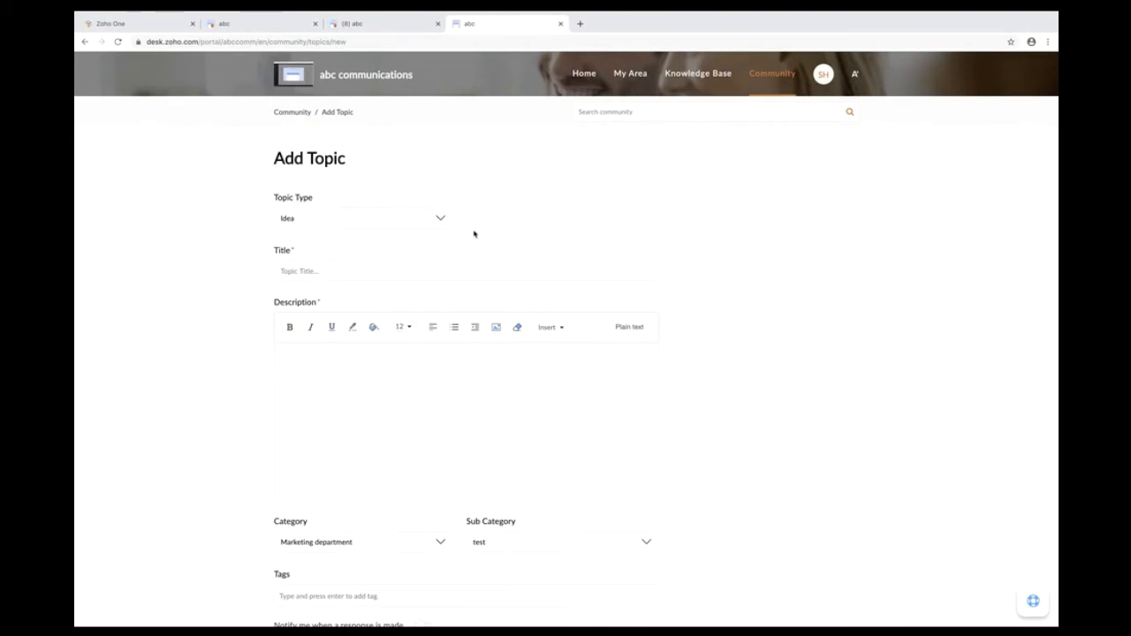
- Make the new topic a Question titled 'I have an Idea for Business' with description 'Qwery'
click(409, 217)
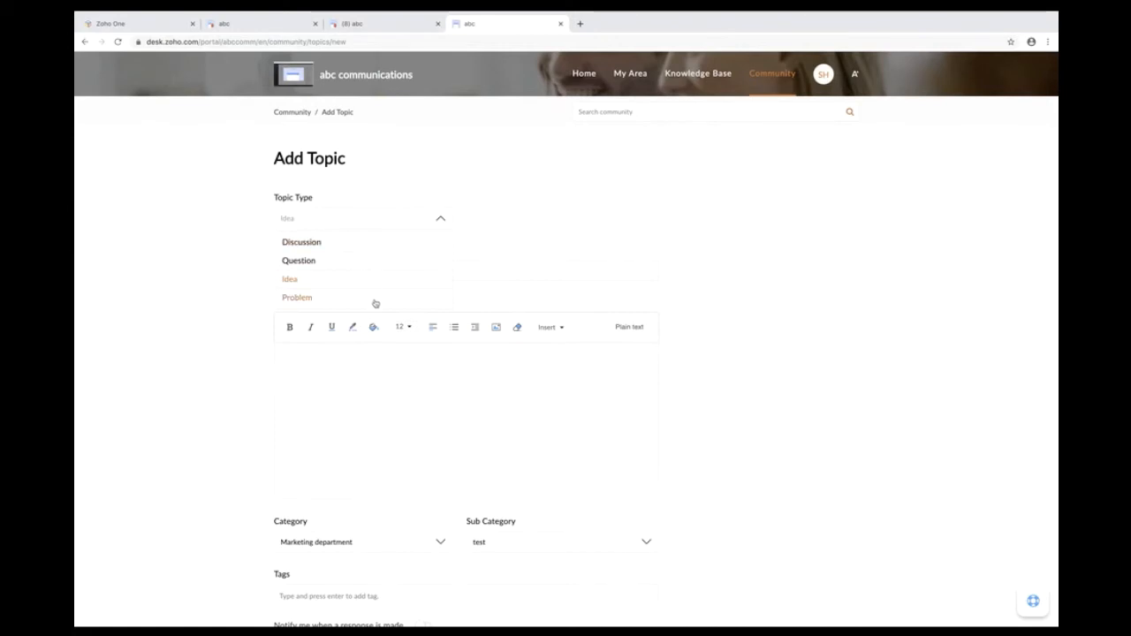
click(336, 262)
click(309, 271)
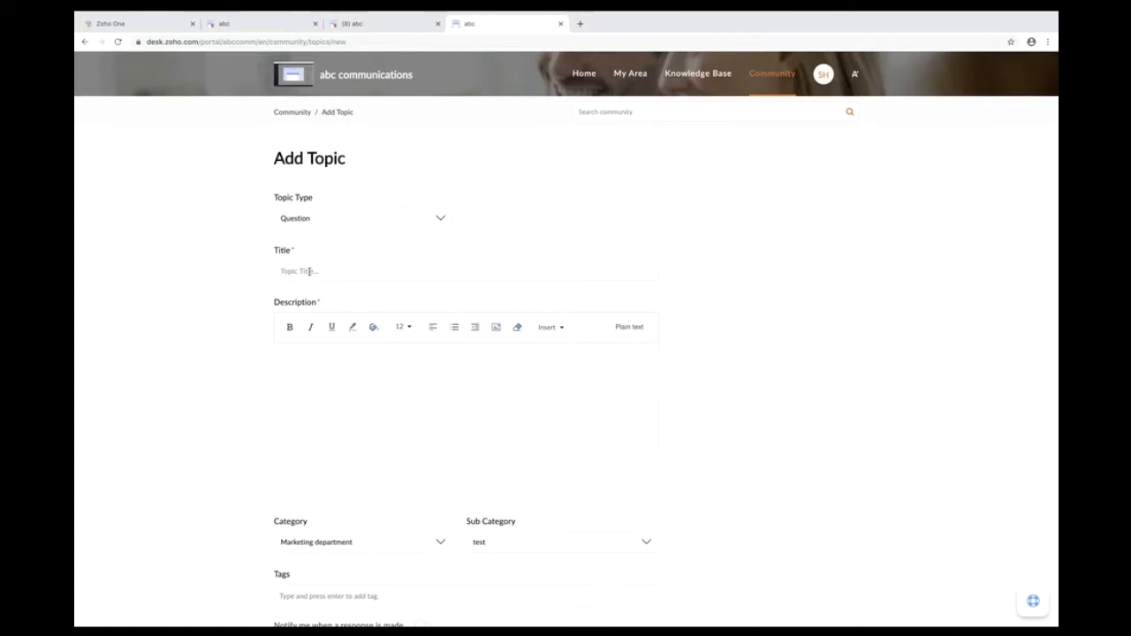
text(I have a)
text(idea)
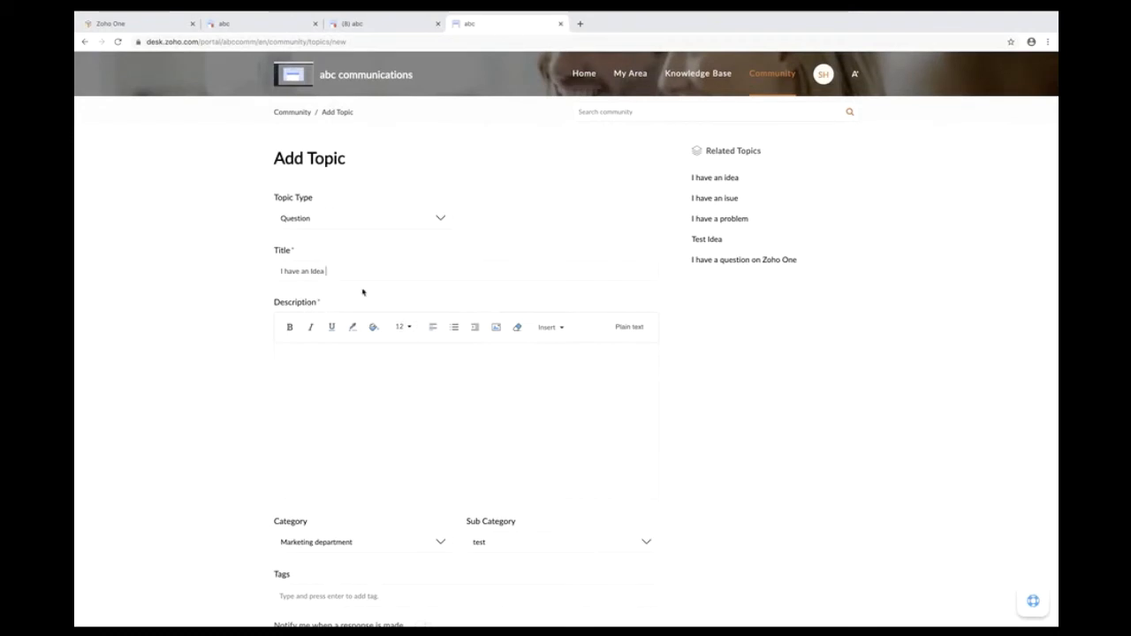
text(for )
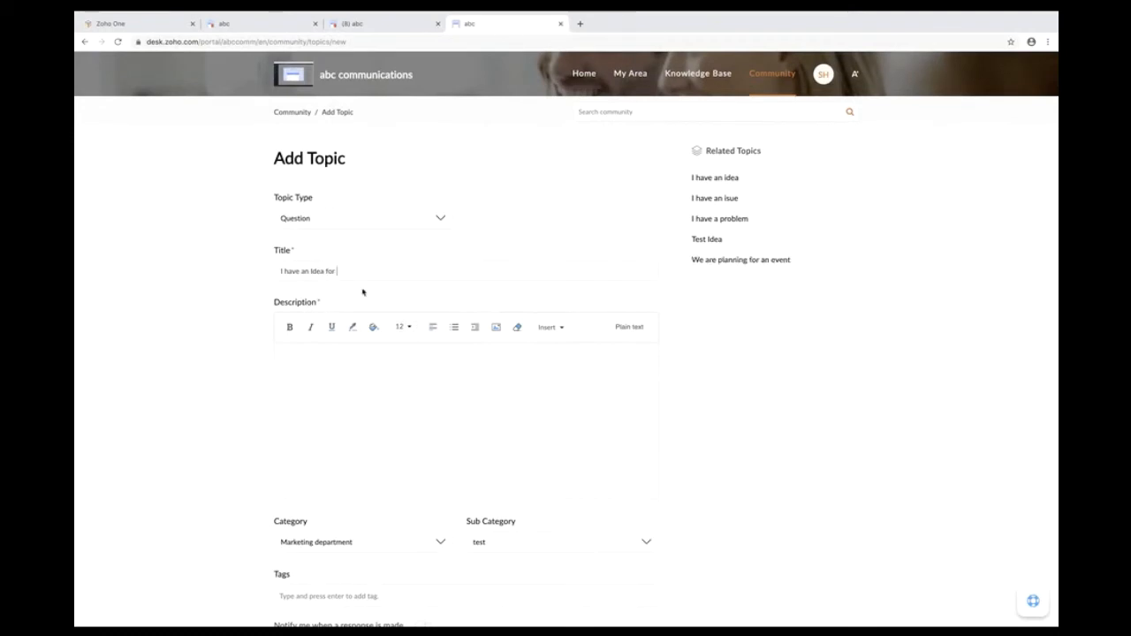
text(Business)
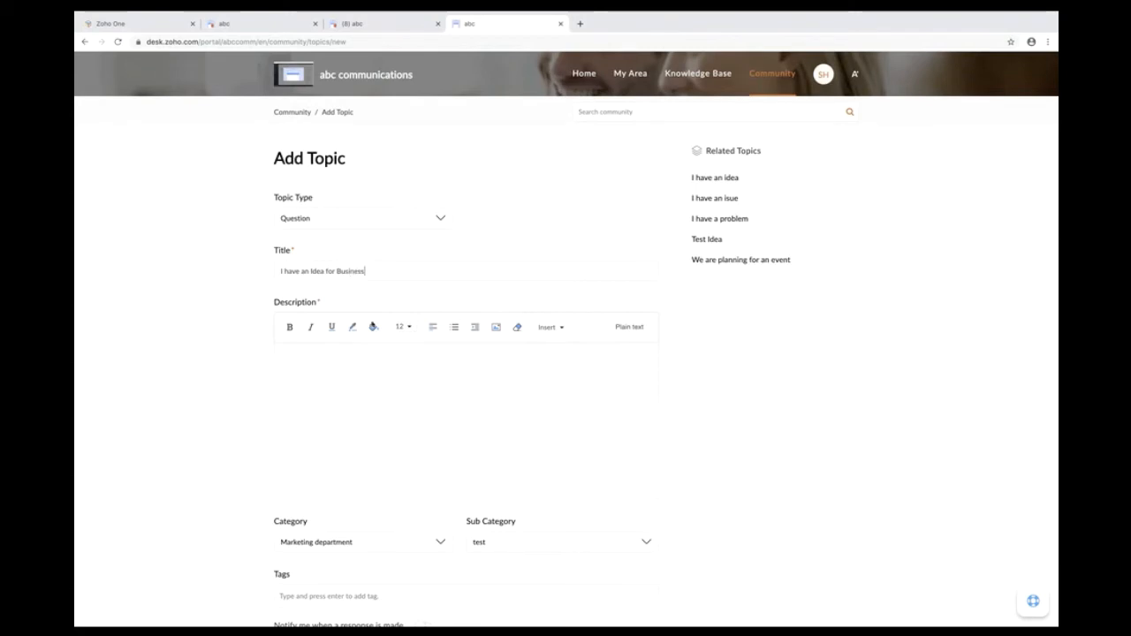
click(397, 438)
text(Qwery)
- Set the topic's sub category to Desk under Marketing department and post it
scroll(513, 523, down, 3)
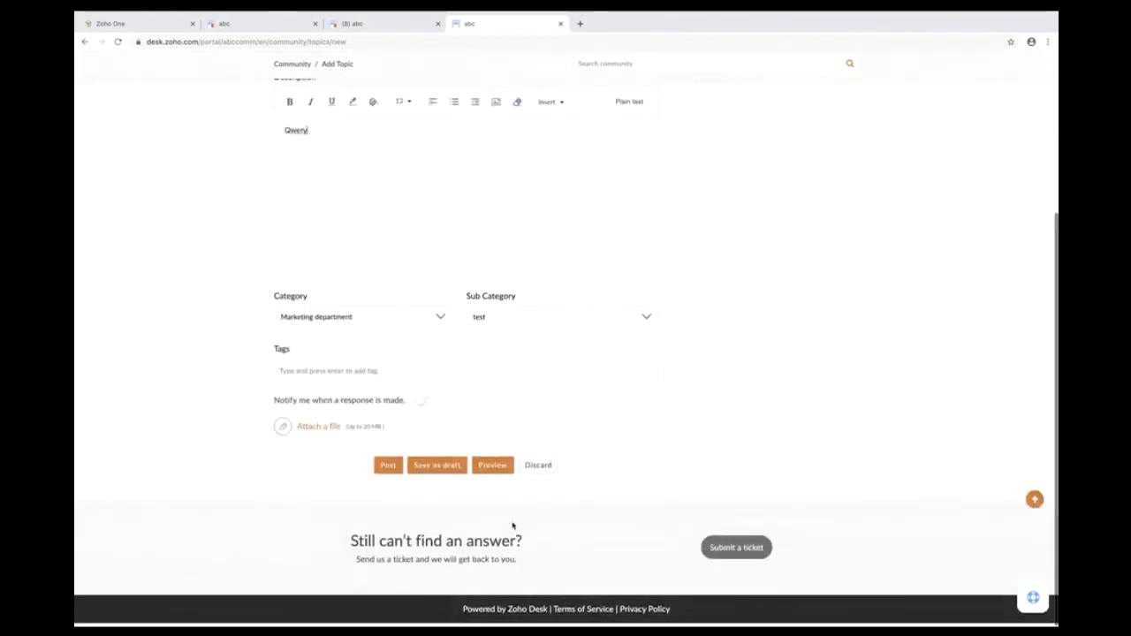
click(528, 326)
click(528, 368)
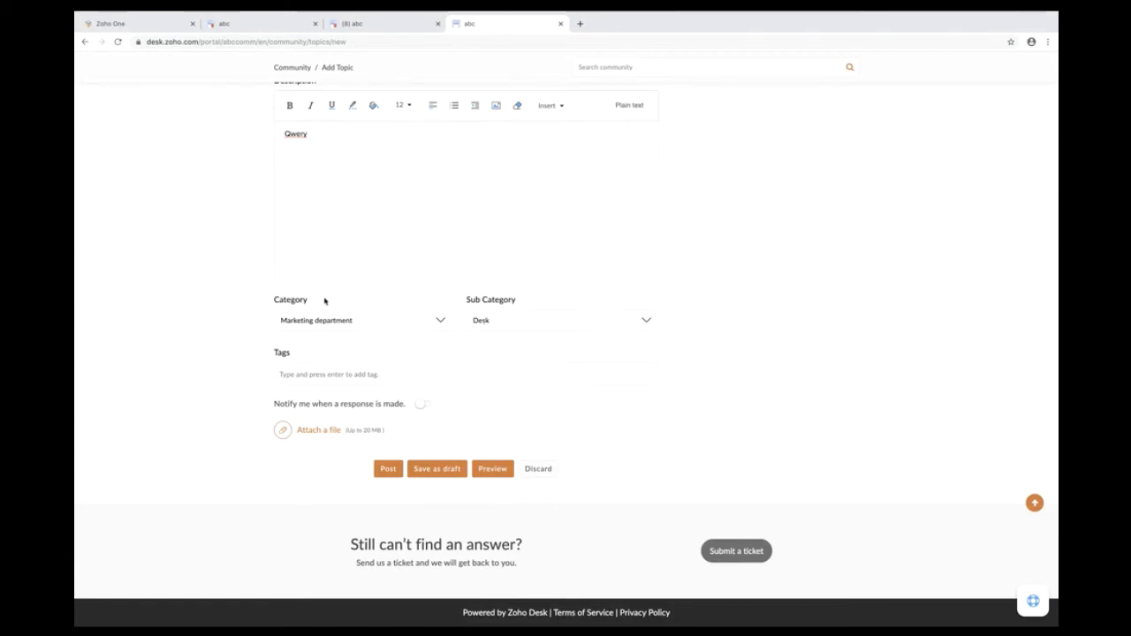
drag(324, 302, 269, 301)
click(538, 291)
click(517, 323)
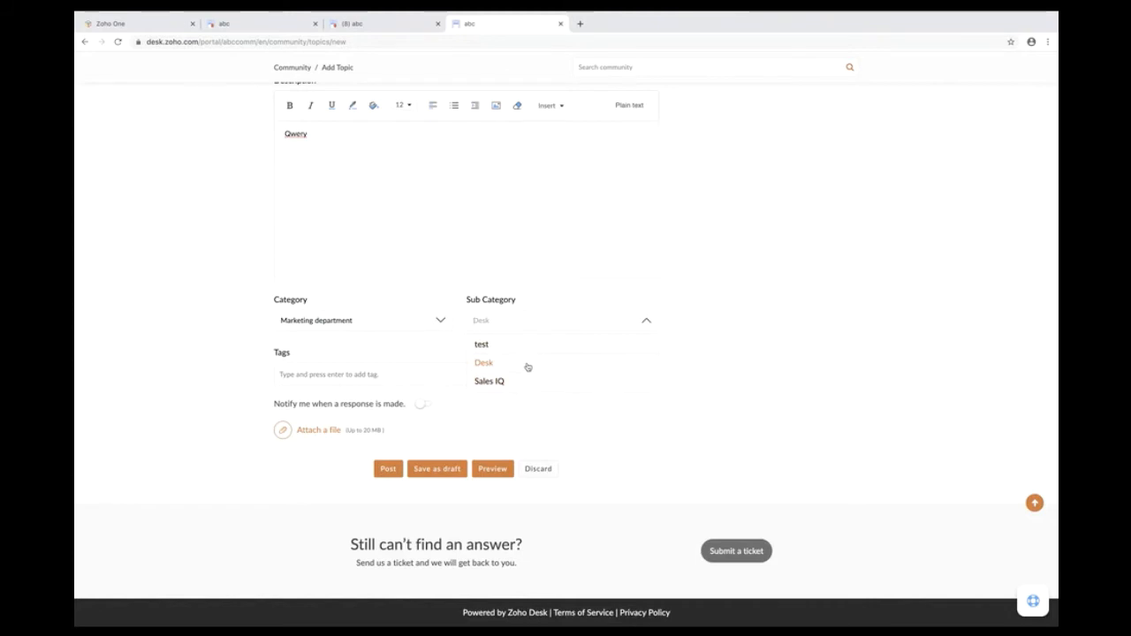
click(526, 363)
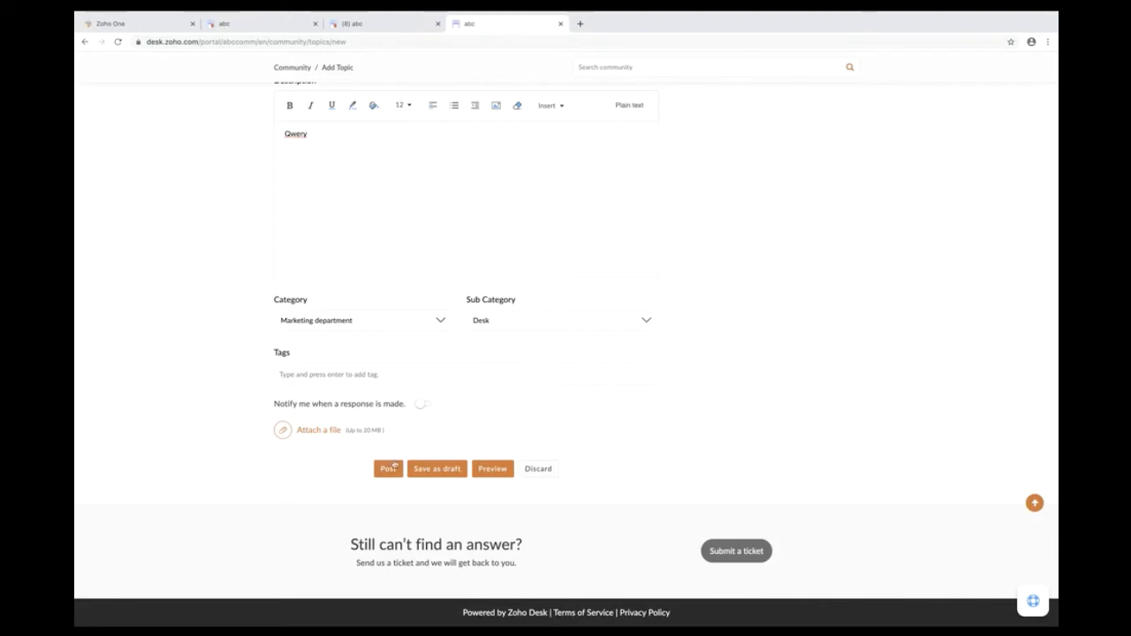
click(387, 470)
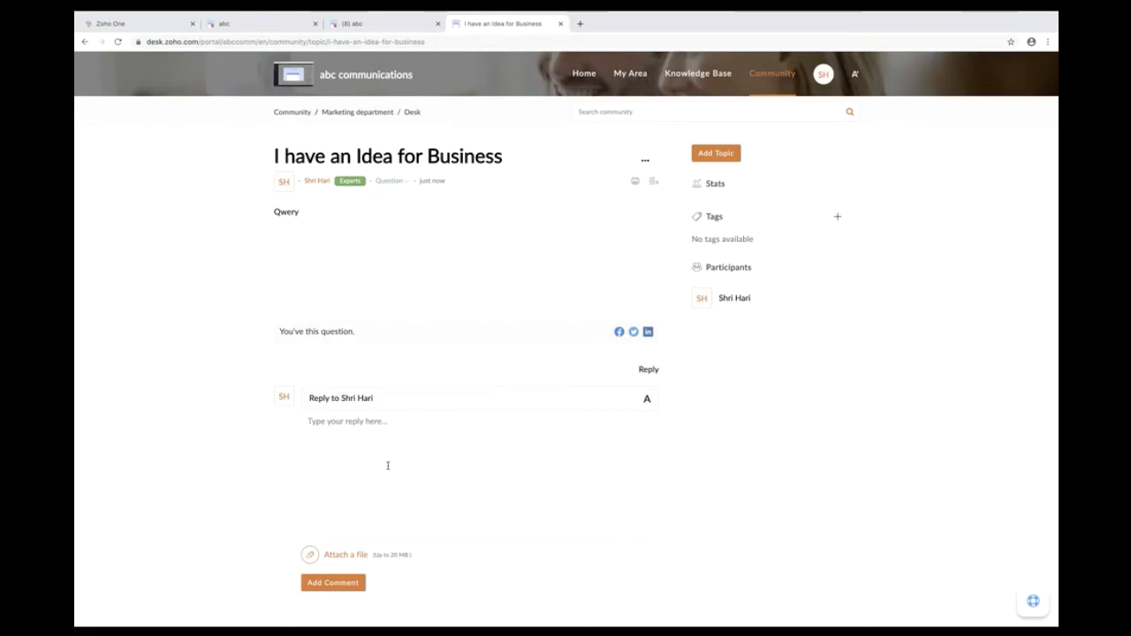
- Post the reply 'We' under the question, then return to the agent-side Zoho Desk tab
text(We)
click(339, 583)
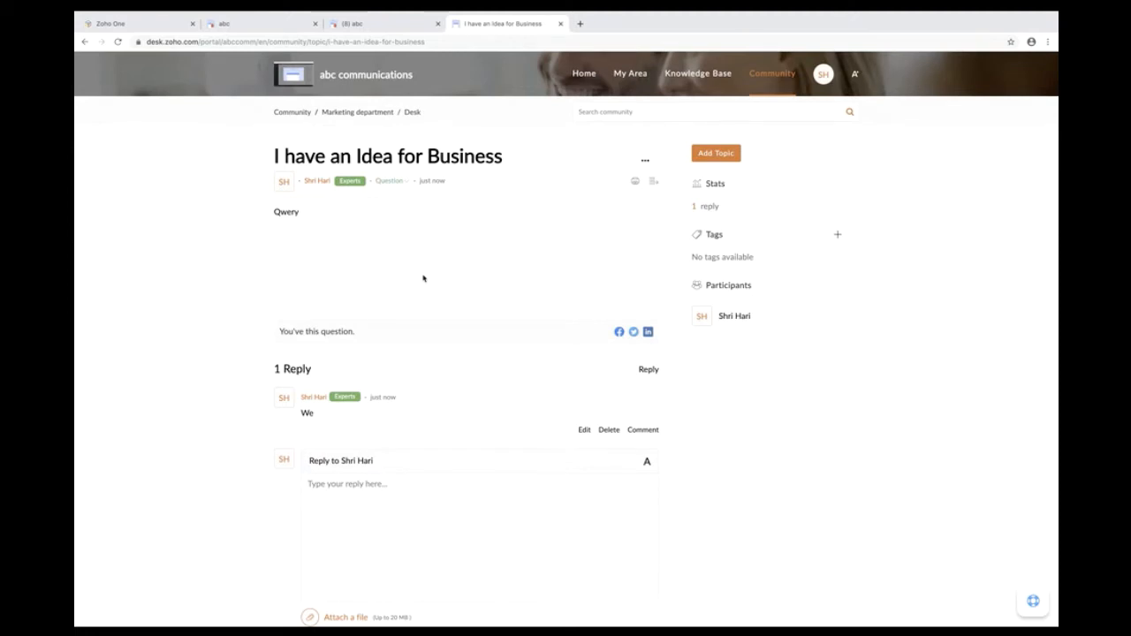
click(352, 25)
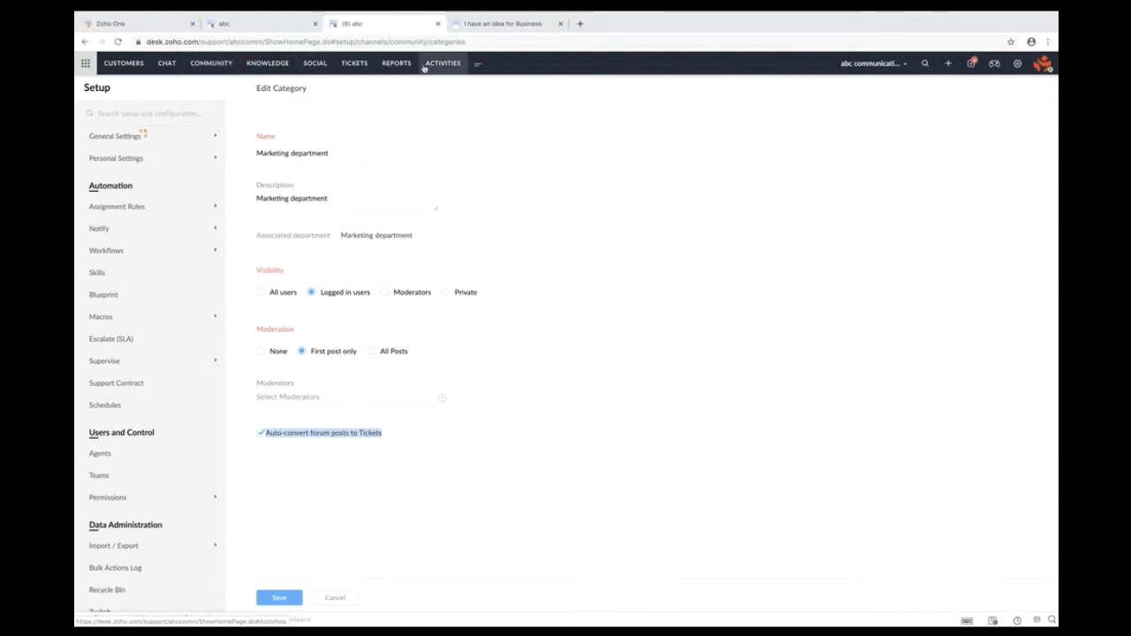
- Go to the agent Community module, start a new post, and show its post-type choices
click(215, 63)
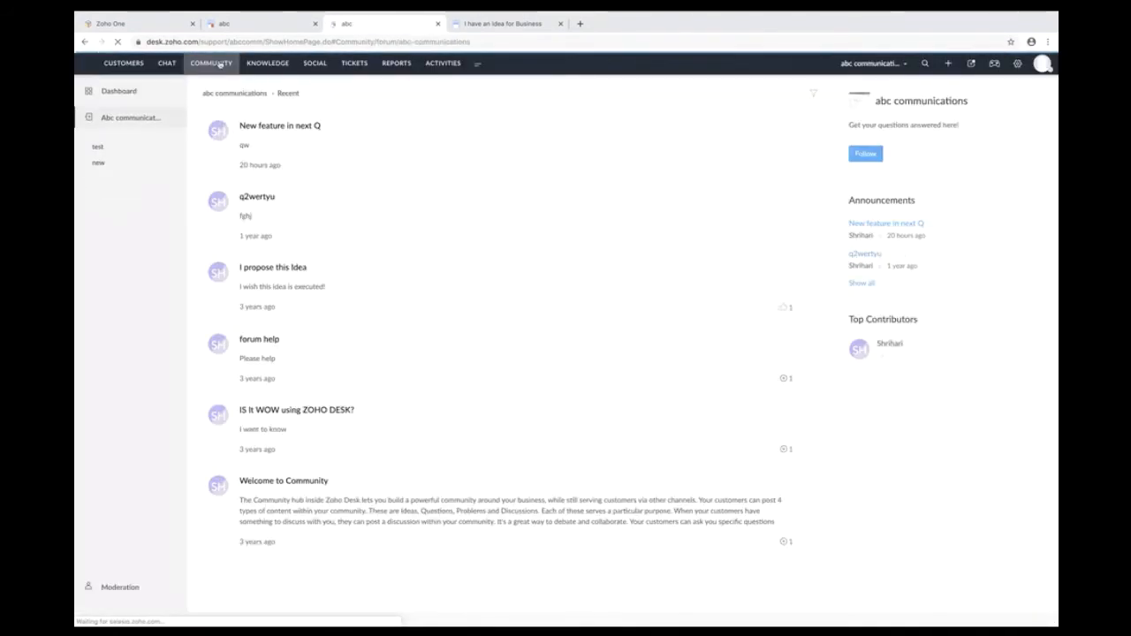
click(950, 63)
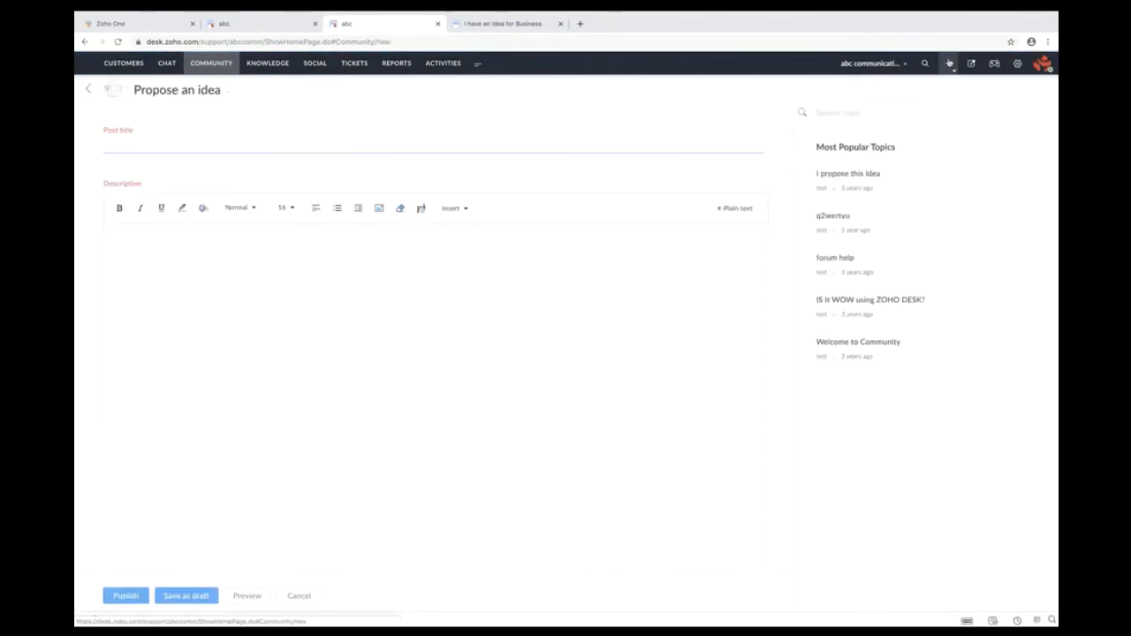
click(201, 94)
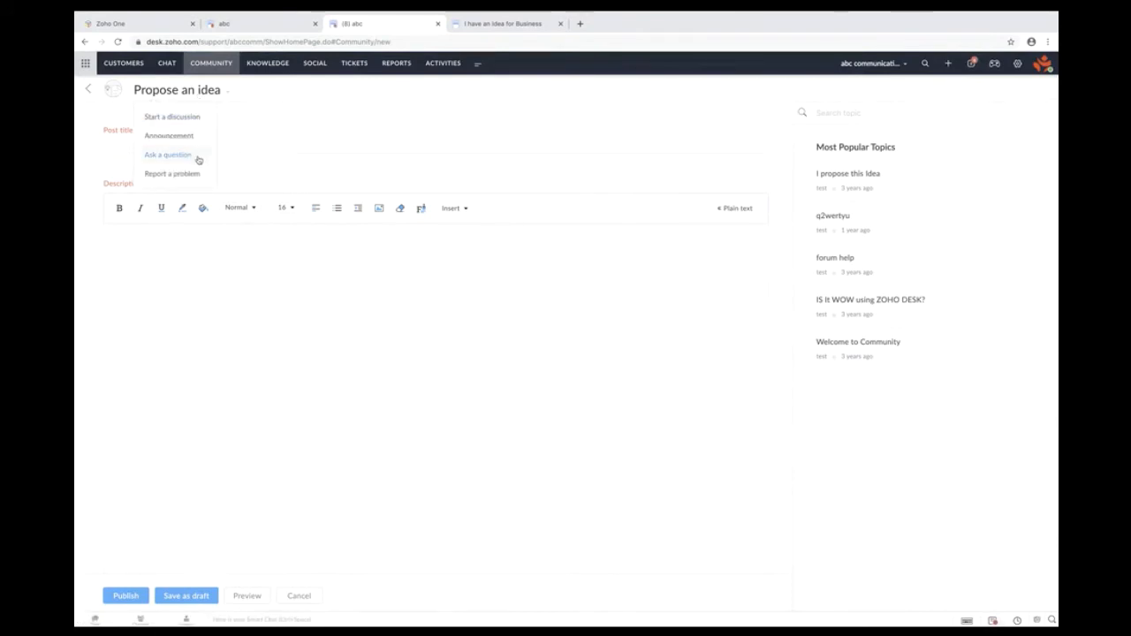
- Publish an Announcement titled 'New feature release' with the body text 'fs'
click(169, 136)
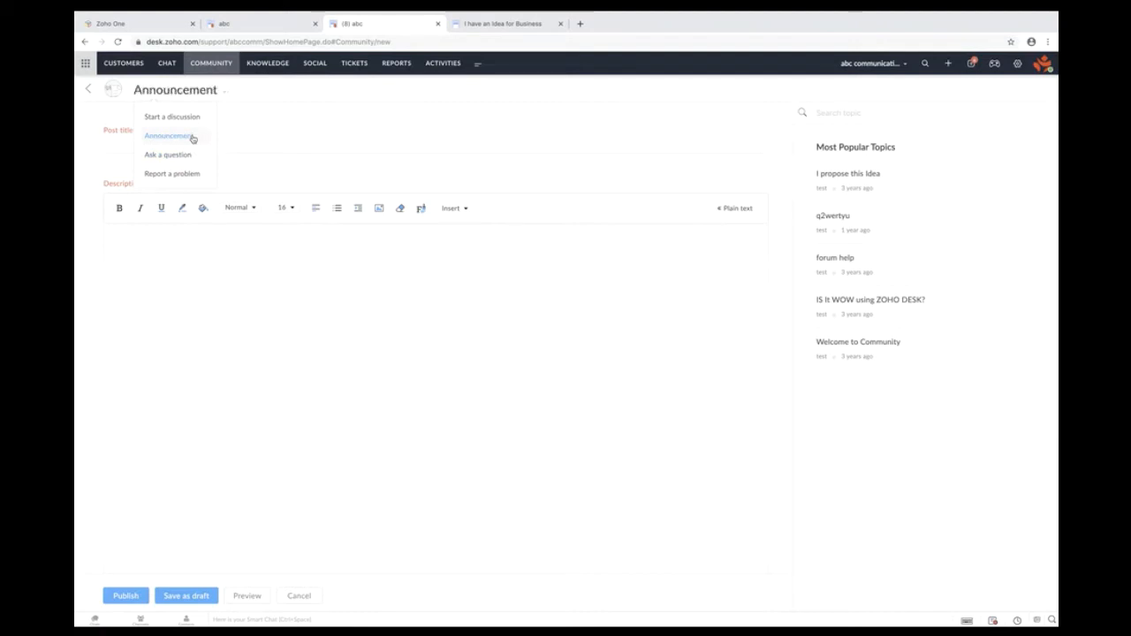
click(112, 147)
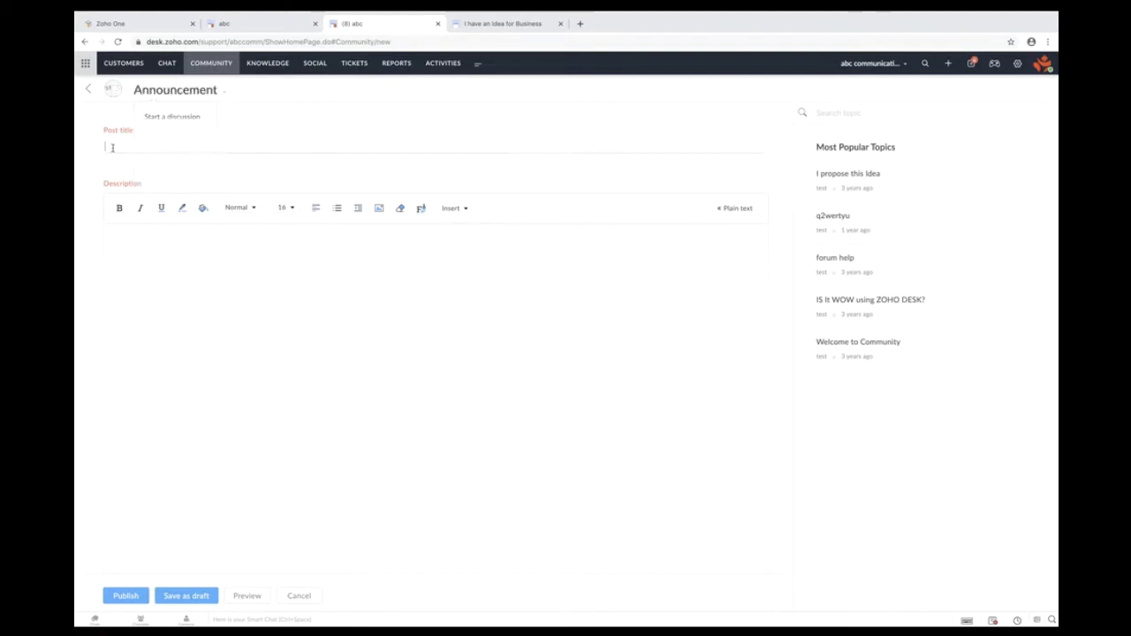
text(New)
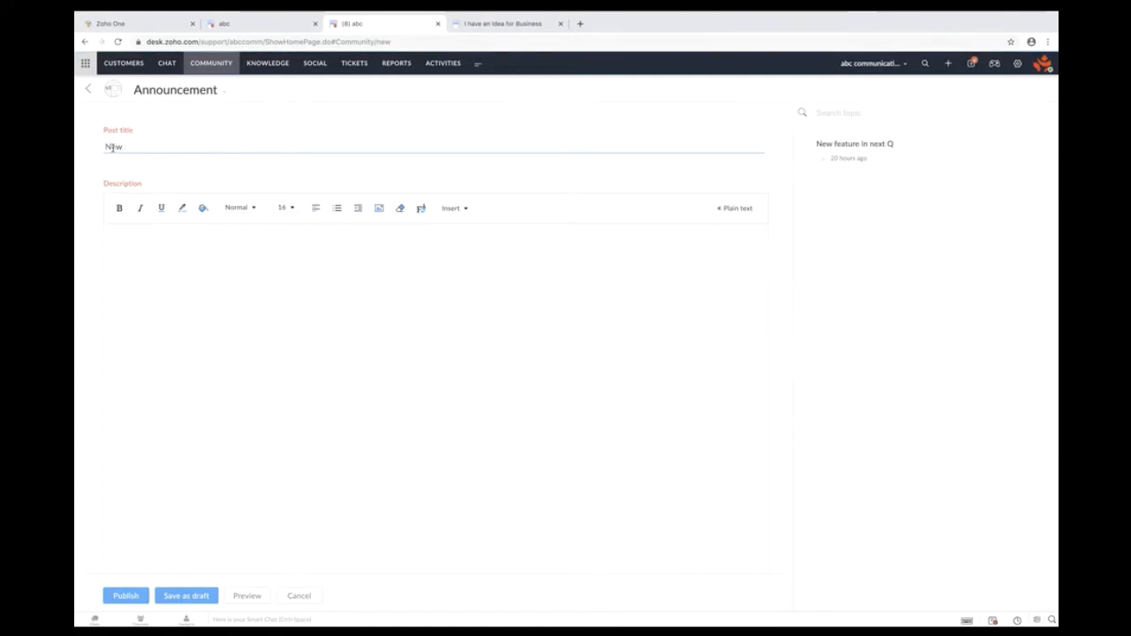
text( feature release)
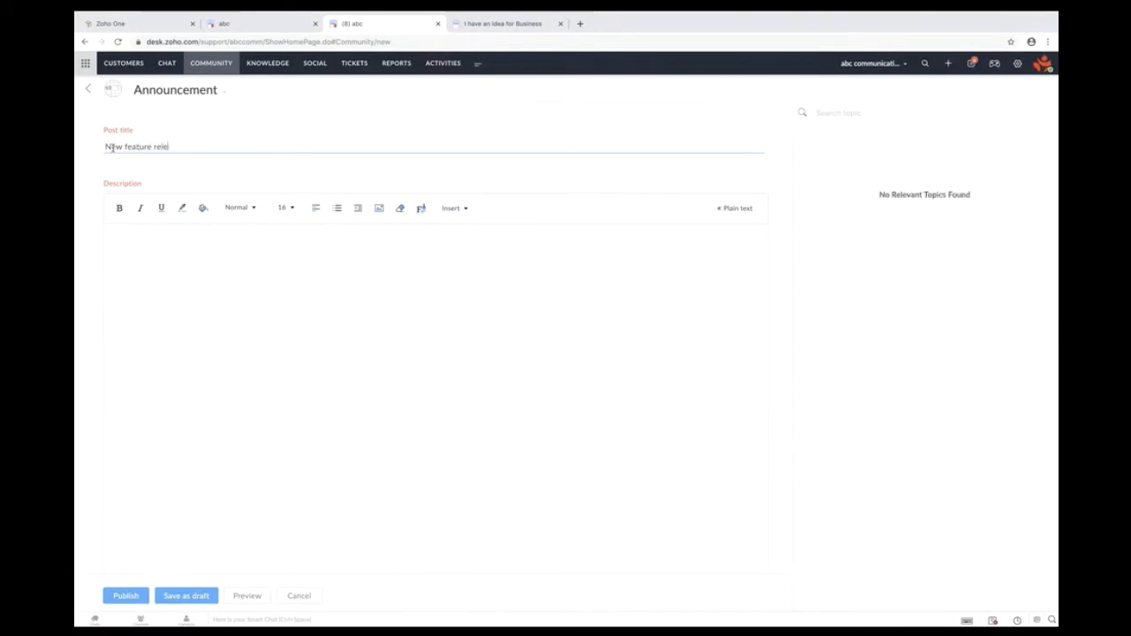
click(255, 355)
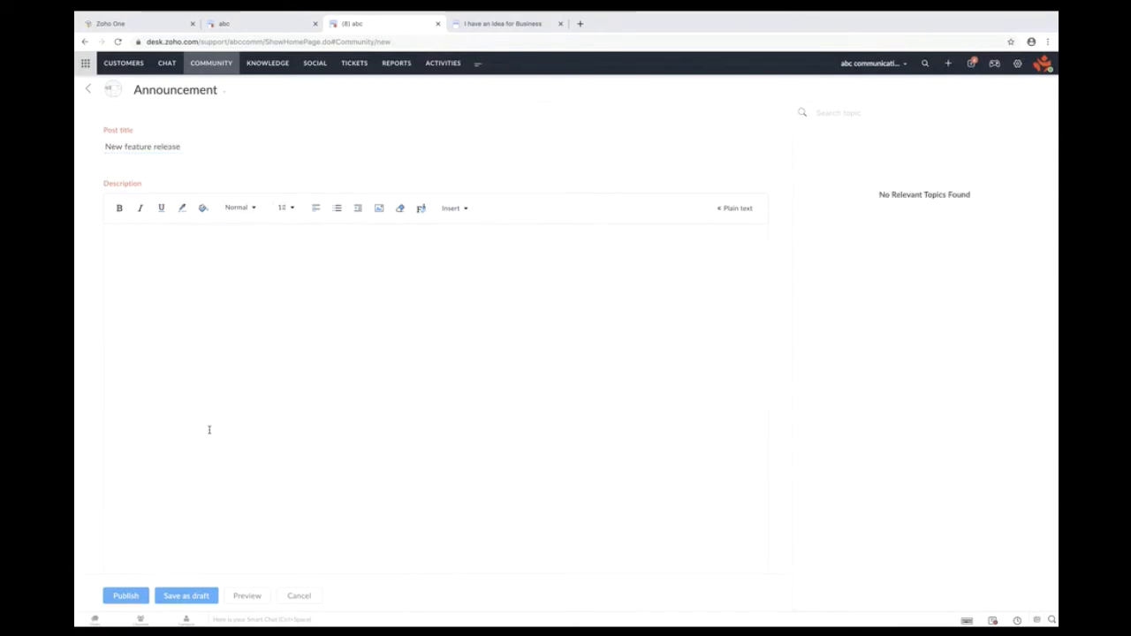
text(fs)
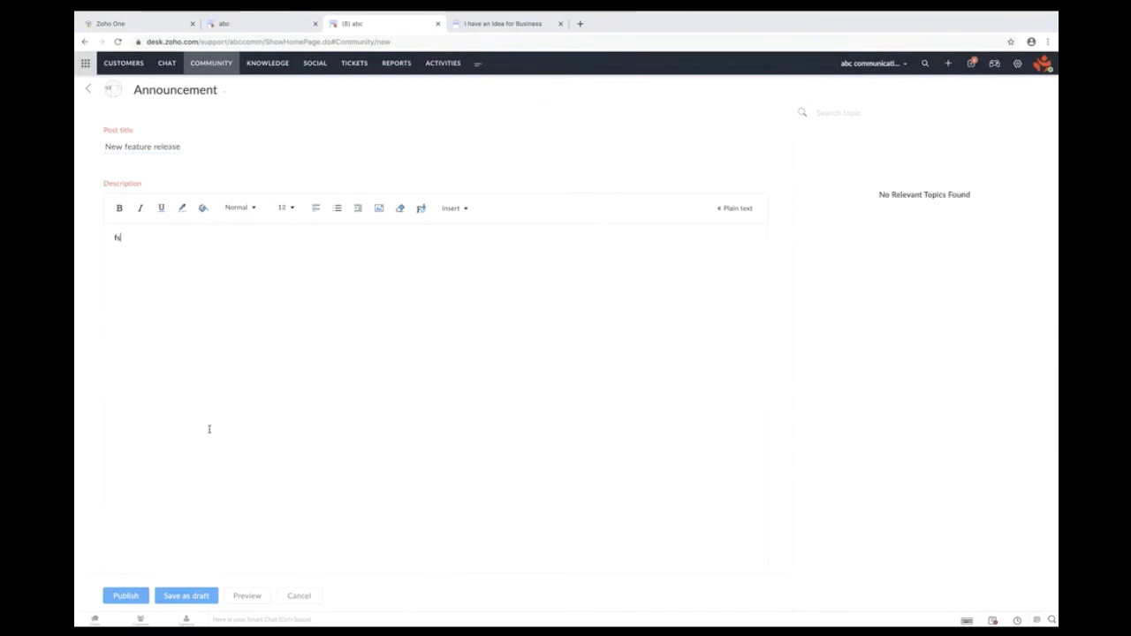
click(124, 597)
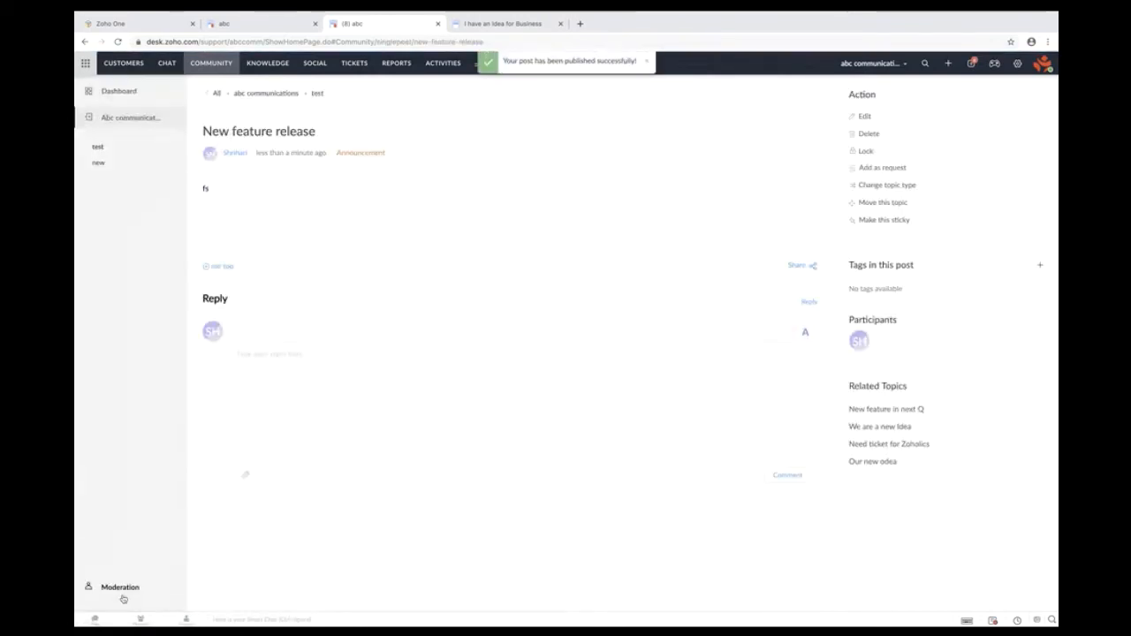
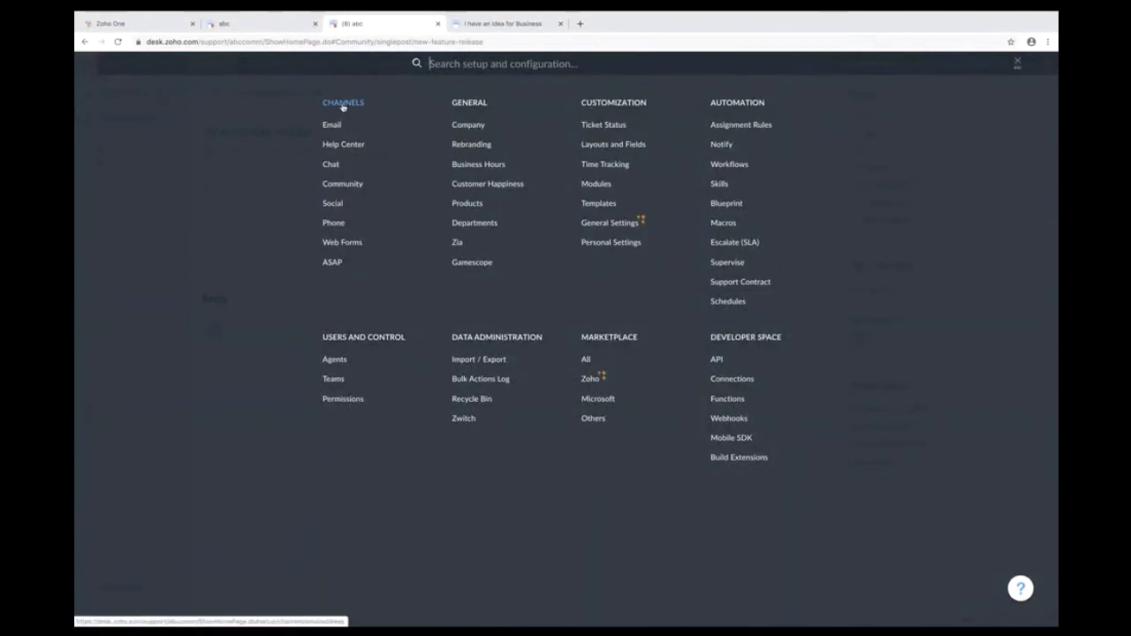
- Open the Chat channel settings, view the widget embed code, and scroll to Associate Agents
click(330, 164)
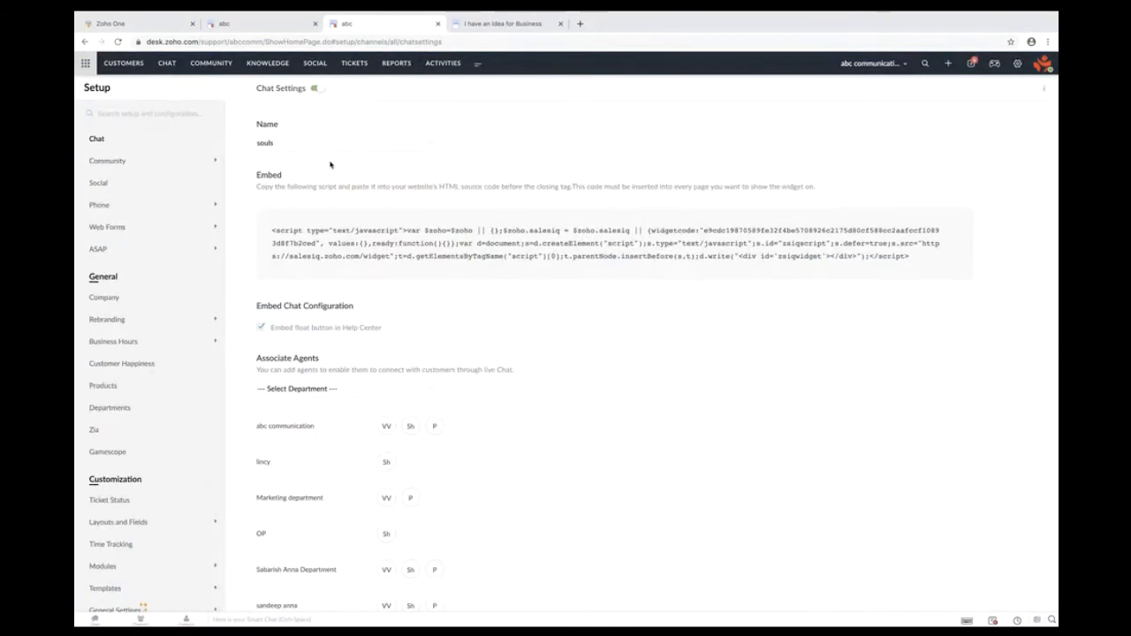
mouse_move(845, 230)
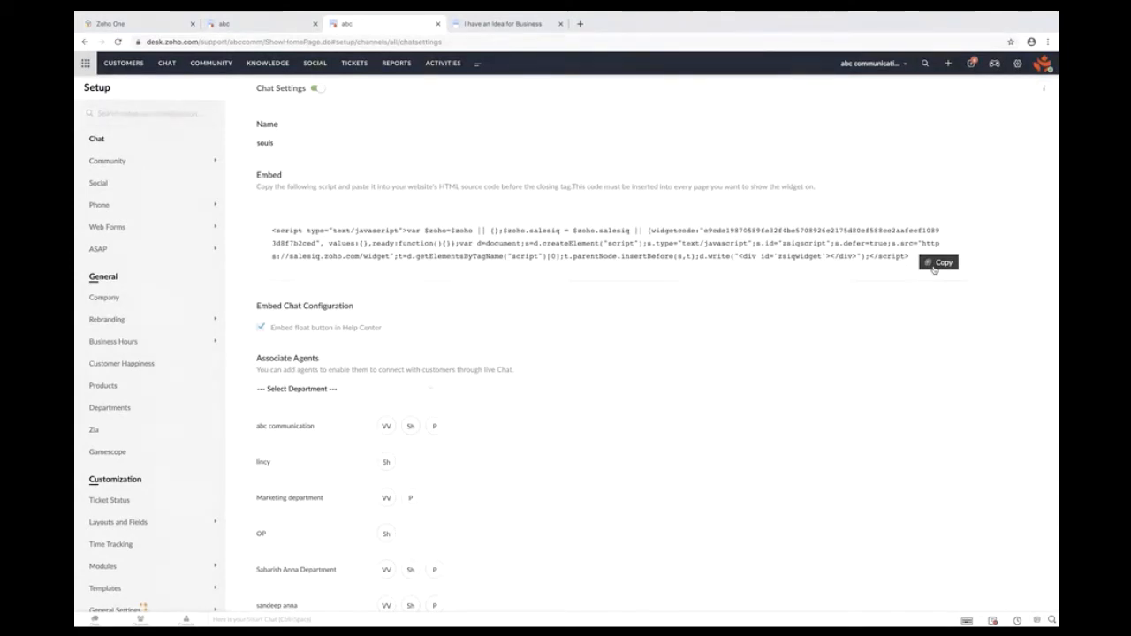
scroll(640, 470, down, 3)
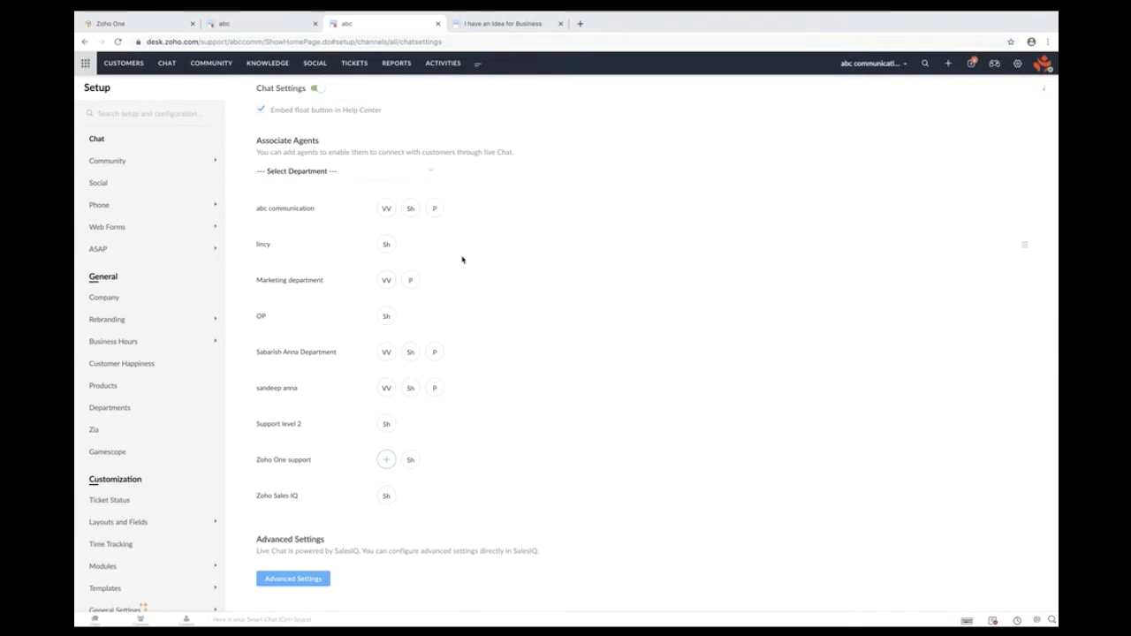
click(385, 460)
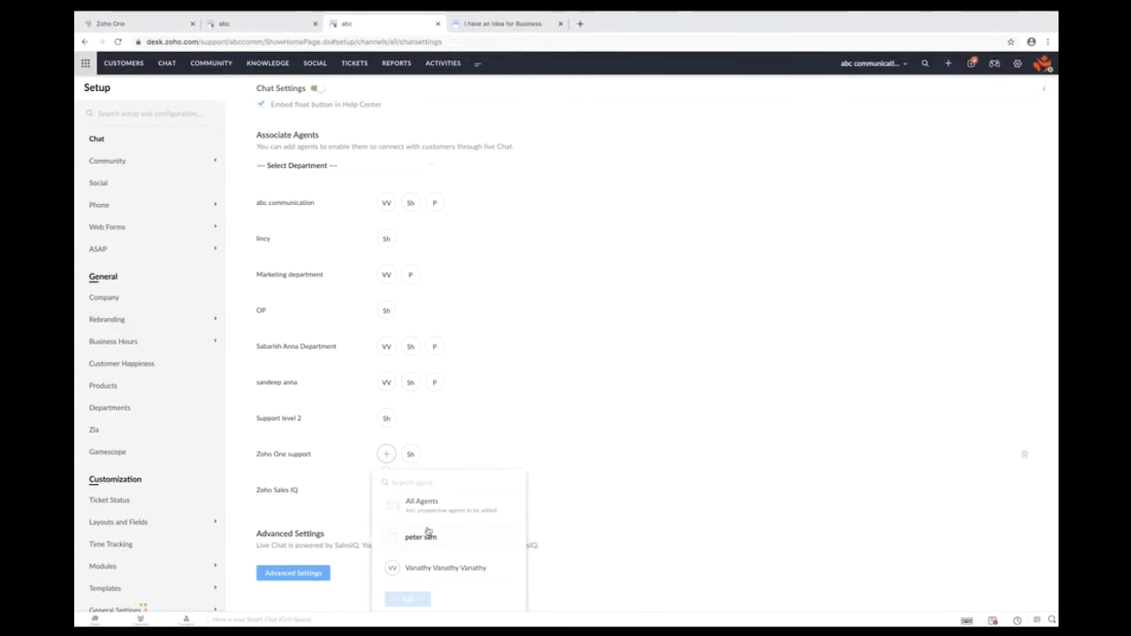
click(611, 145)
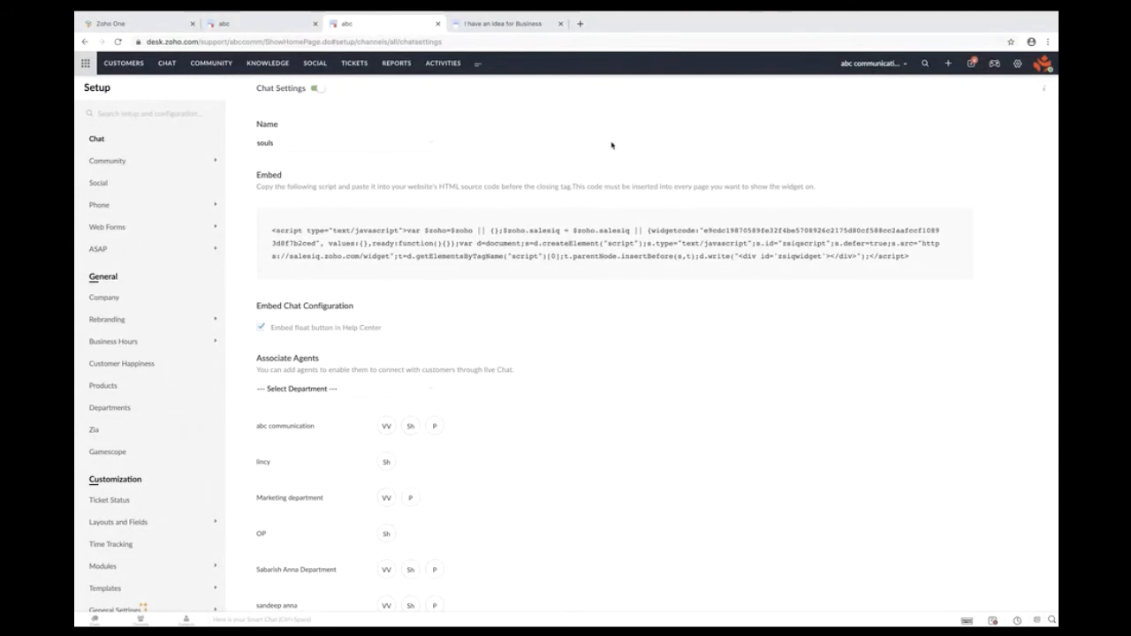
scroll(606, 310, down, 5)
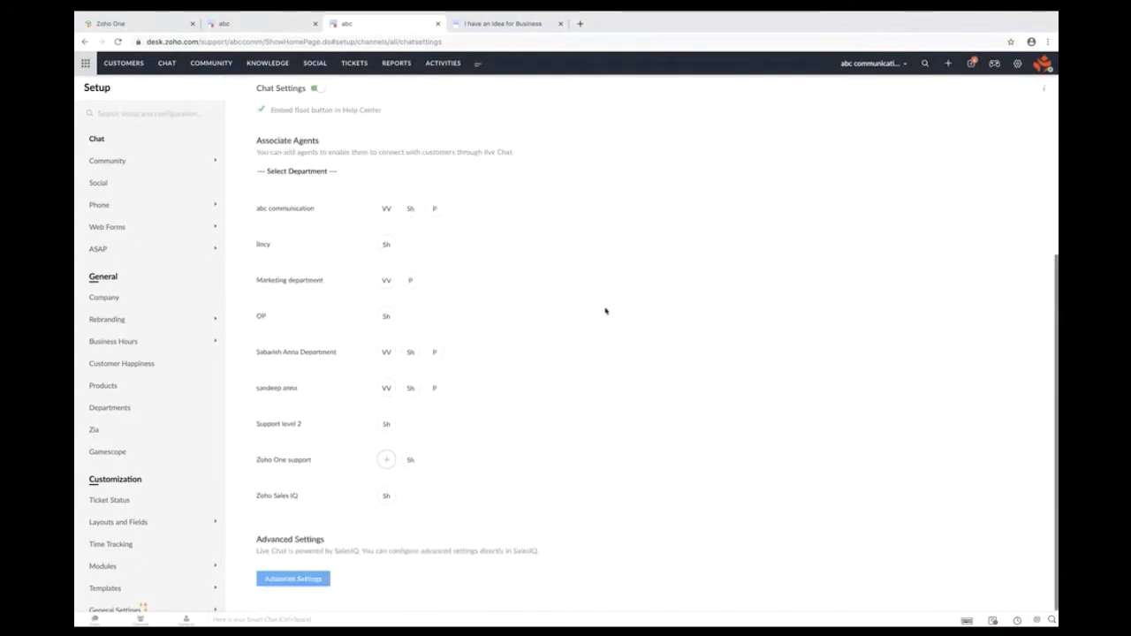
- From Advanced Settings, go to SalesIQ's Widget section and open the Float widget's appearance settings
click(310, 581)
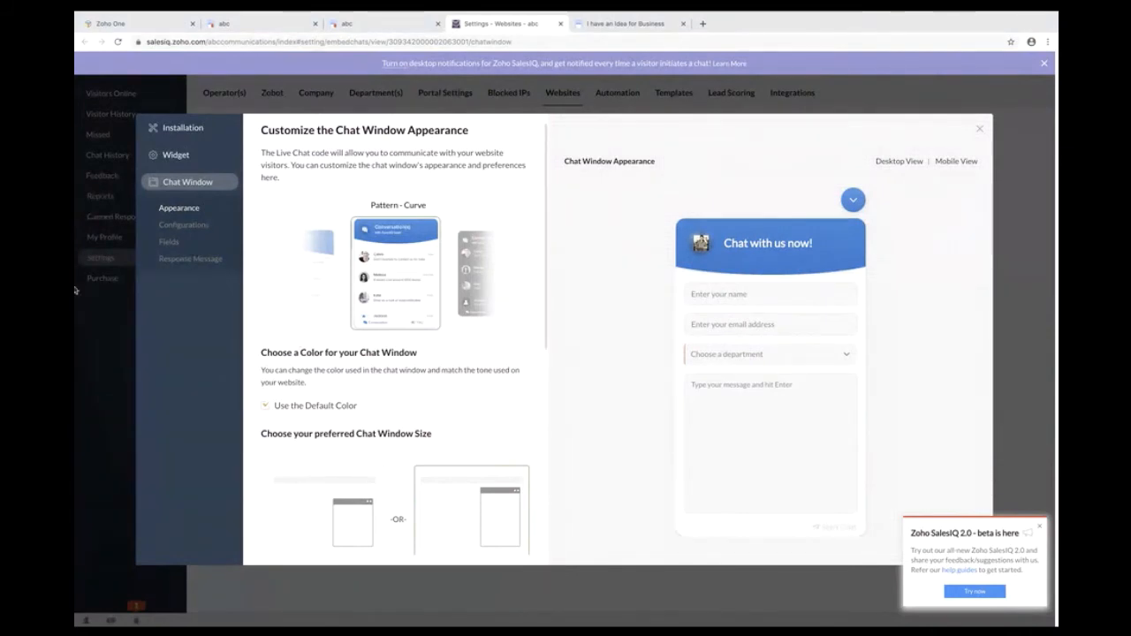
click(184, 155)
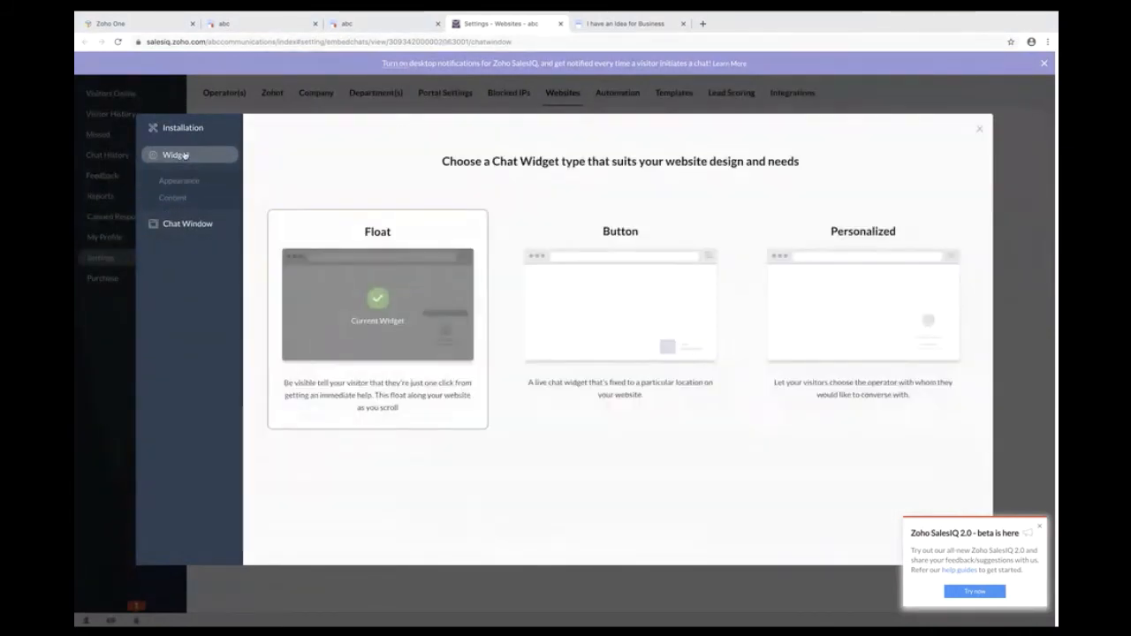
click(413, 328)
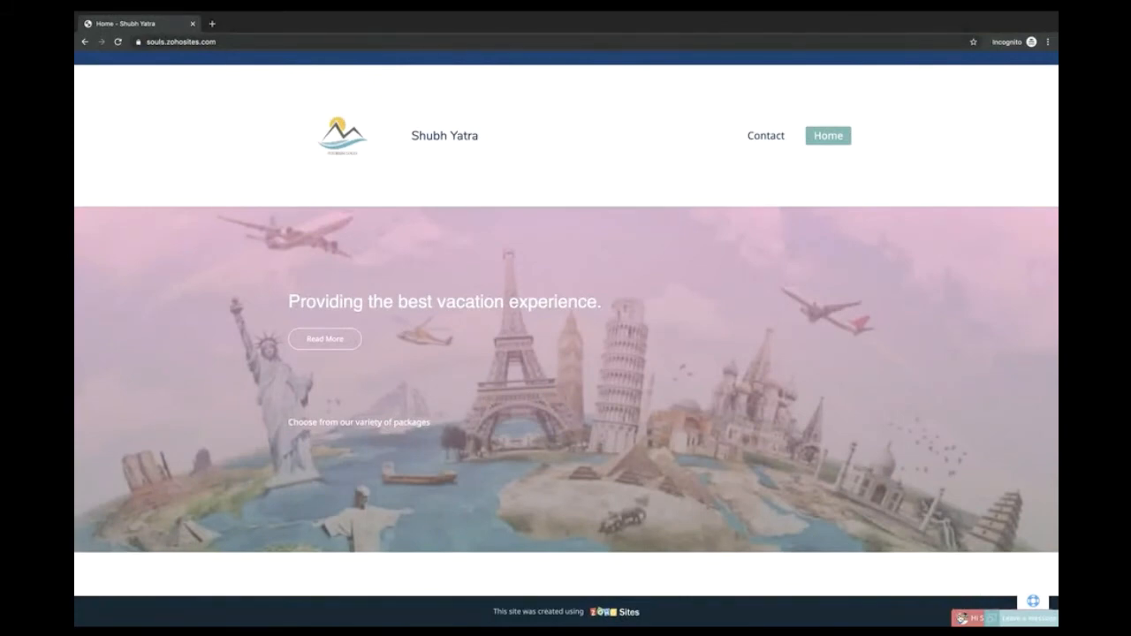
- Open the 'Chat with us now!' panel on the Shubh Yatra site, then return to SalesIQ
click(959, 614)
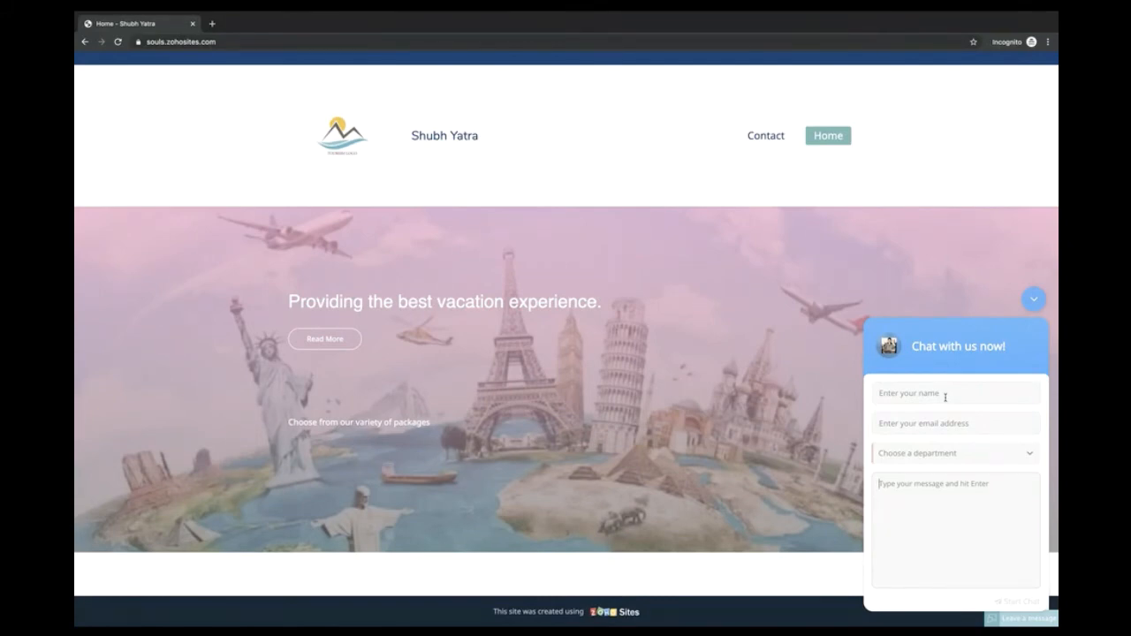
key(ctrl+Left)
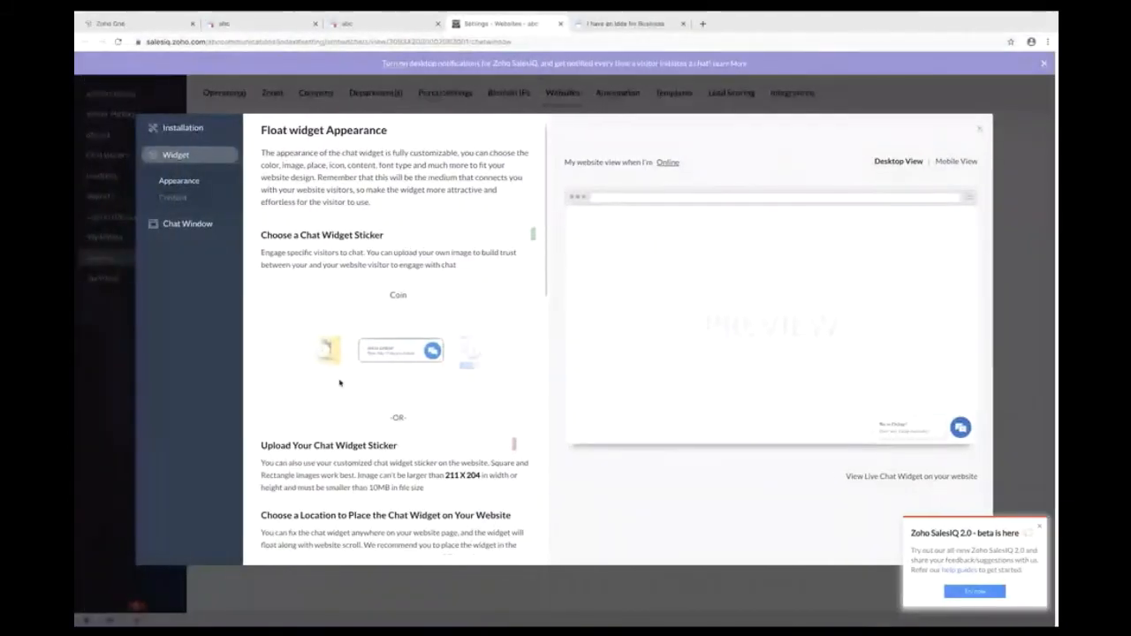
- Under Choose a Location, place the float widget at the right-edge middle, then return to the website
scroll(398, 247, down, 4)
click(490, 265)
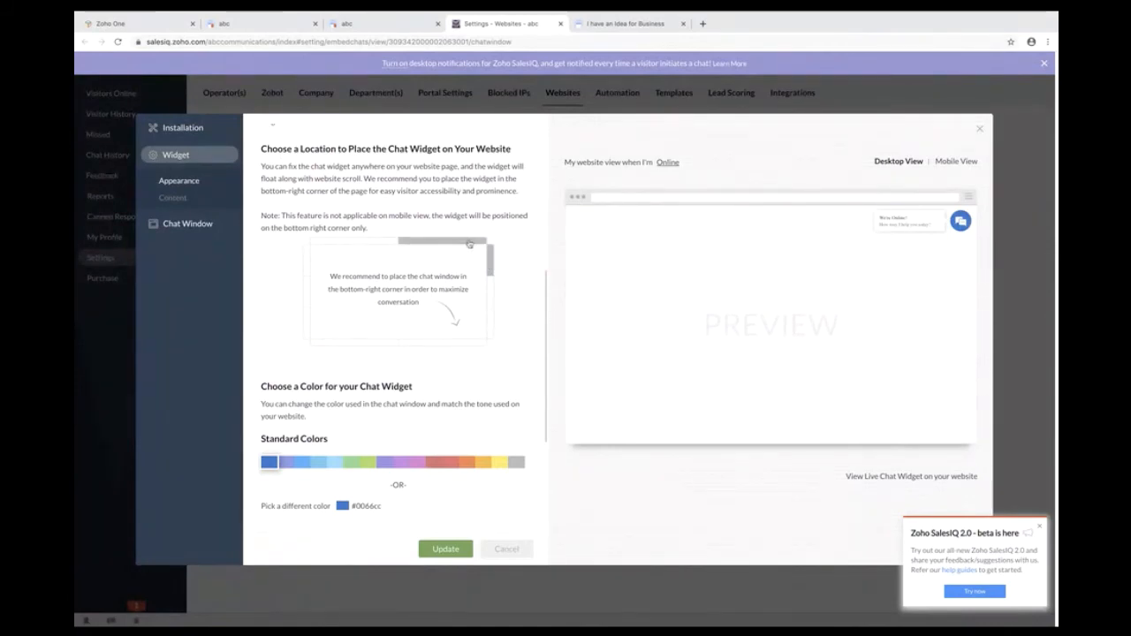
click(492, 299)
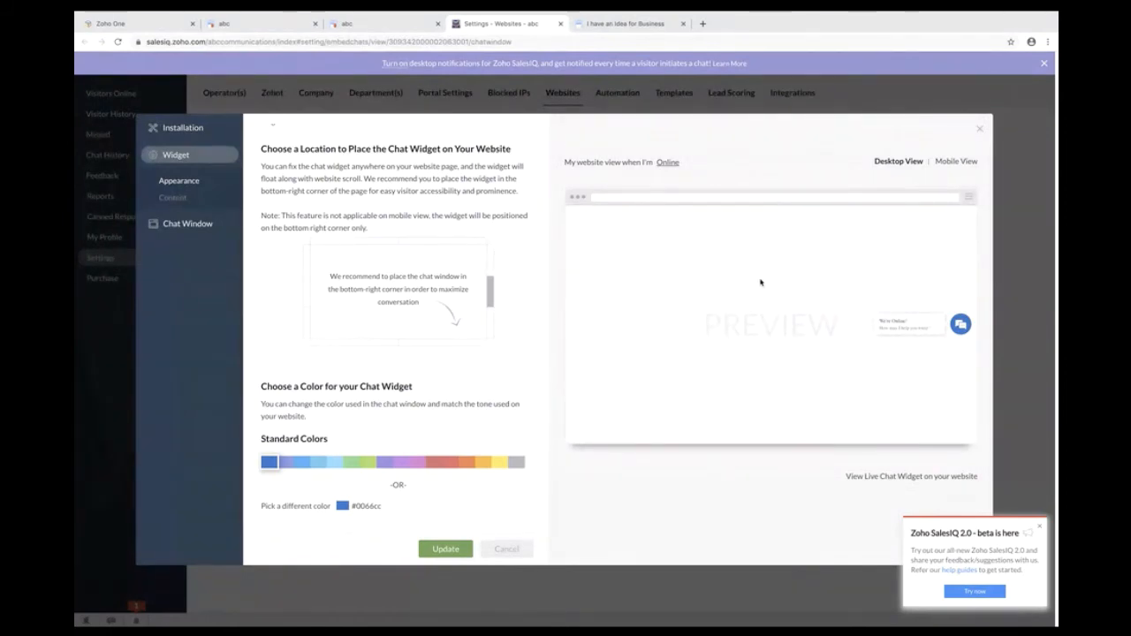
key(ctrl+Right)
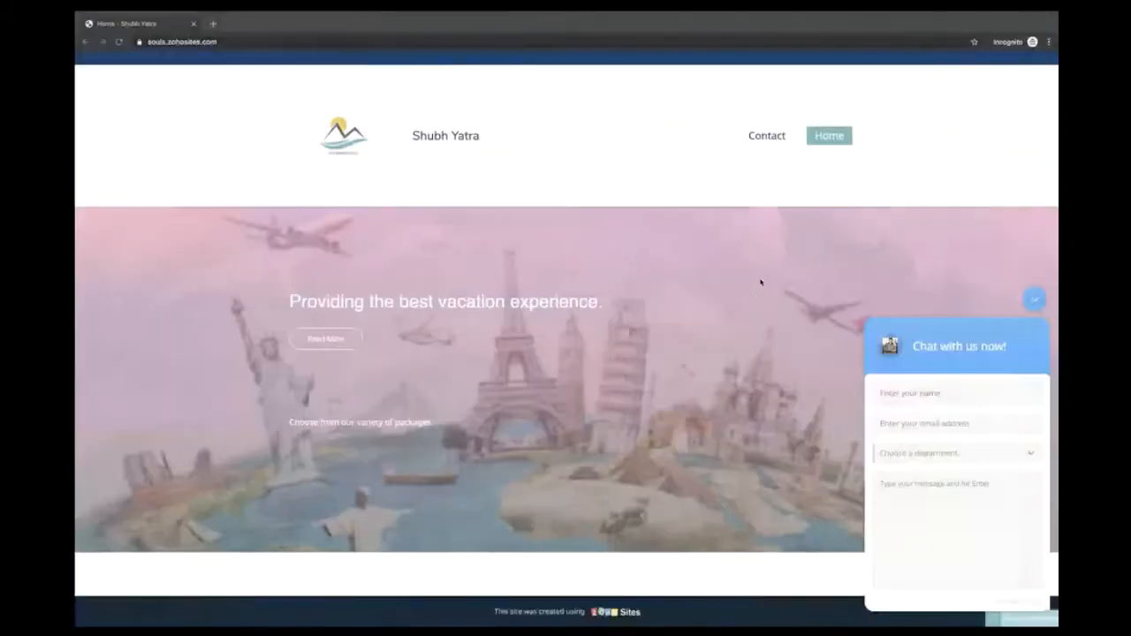
- Start a visitor chat with a name, e-mail, the abc communication department and the message 'hi'
click(911, 393)
text(sh)
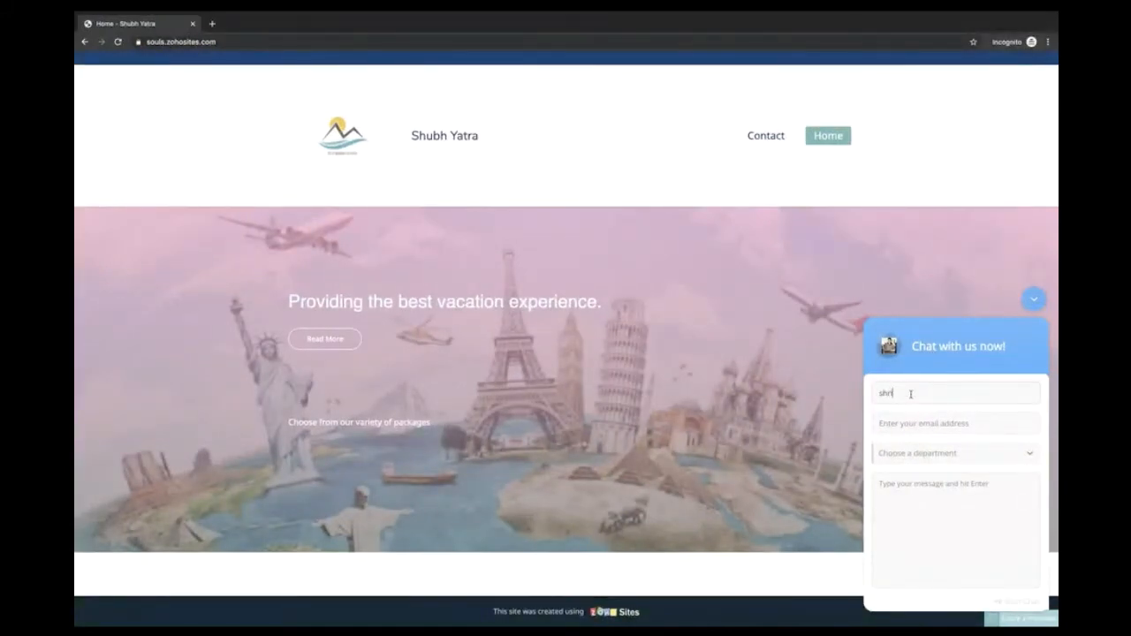
click(954, 430)
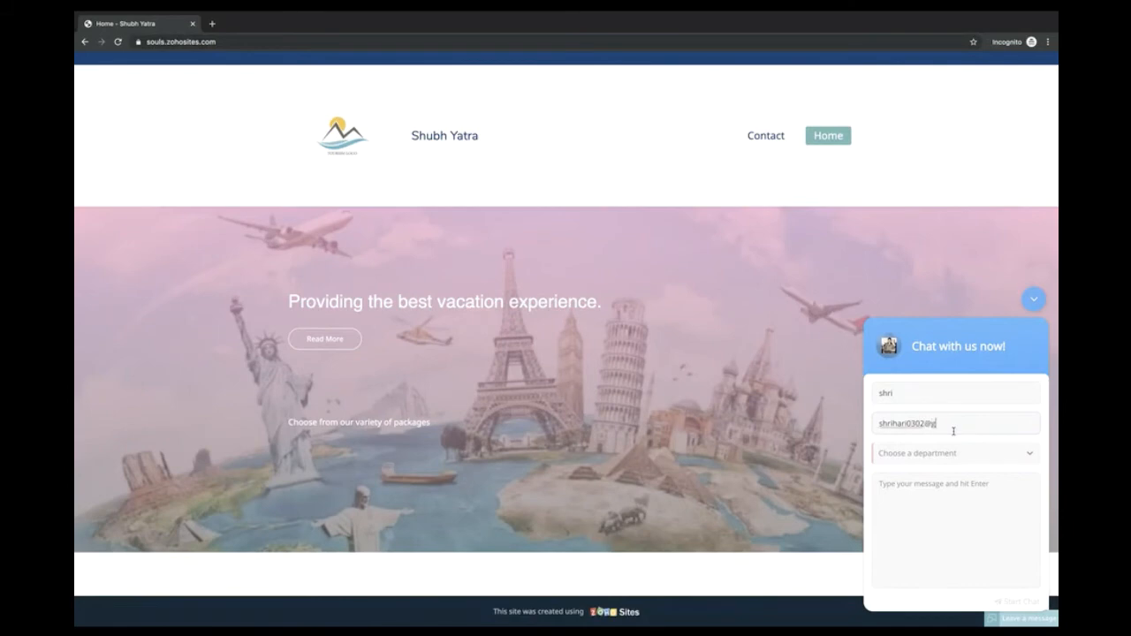
click(927, 455)
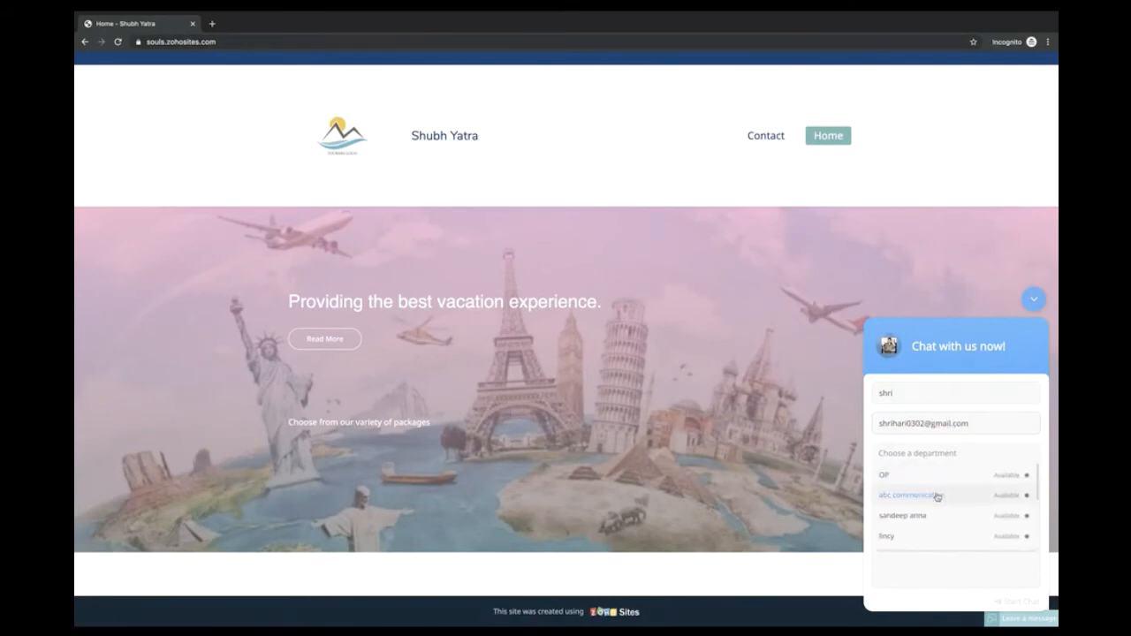
click(936, 494)
text(hi)
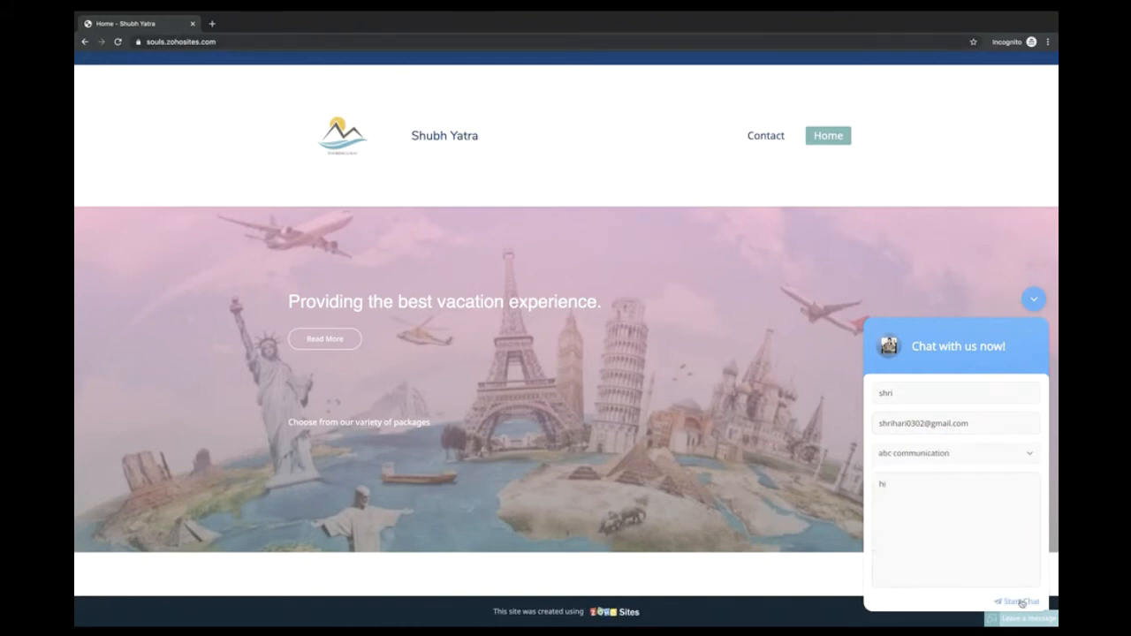
click(1021, 602)
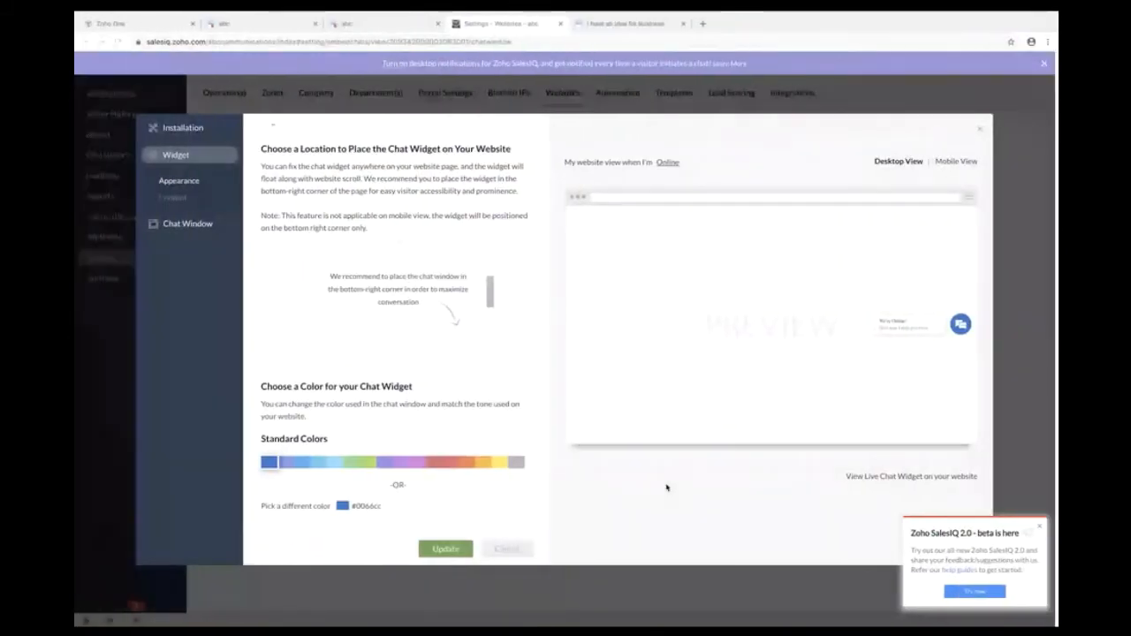
- Switch back to the Zoho Desk tab and accept the waiting visitor chat, opening conversation #53
click(405, 25)
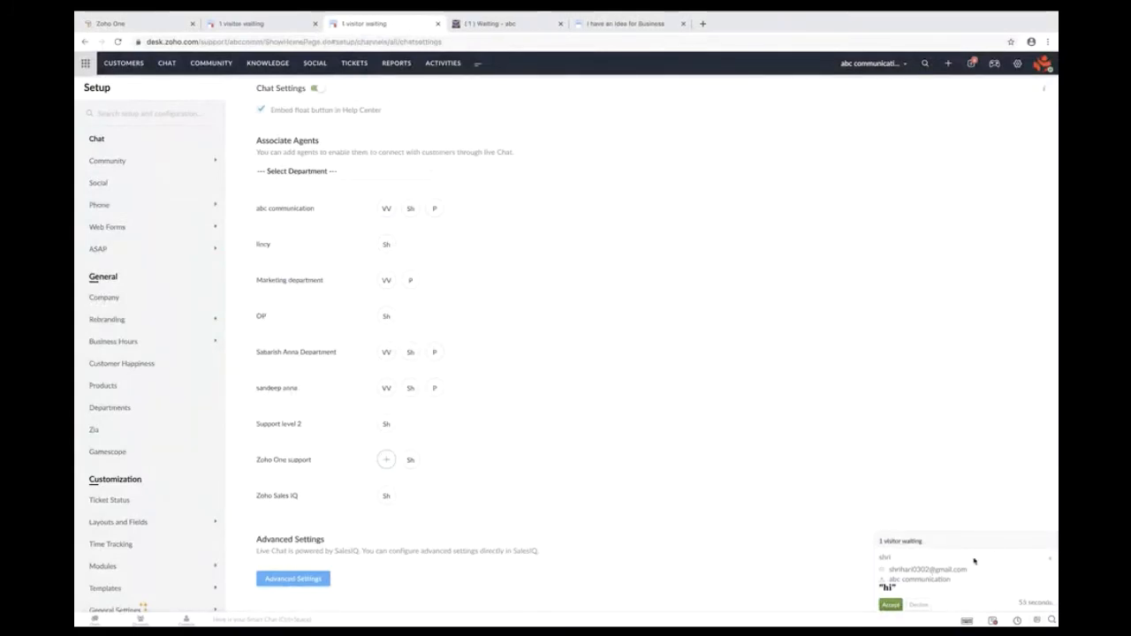
click(505, 27)
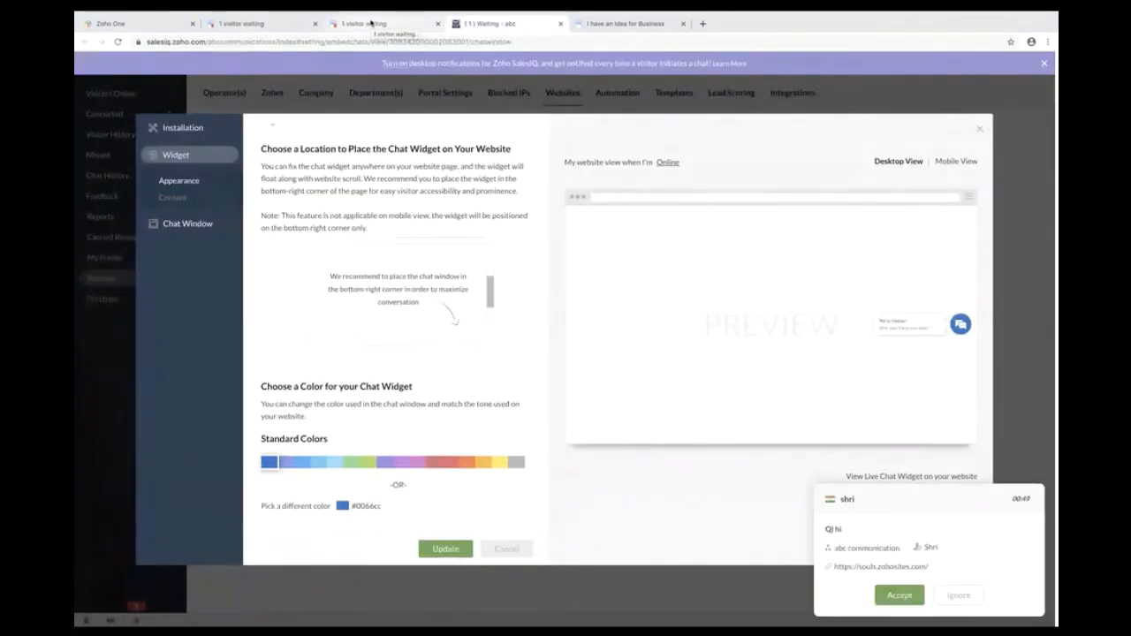
click(363, 24)
click(267, 26)
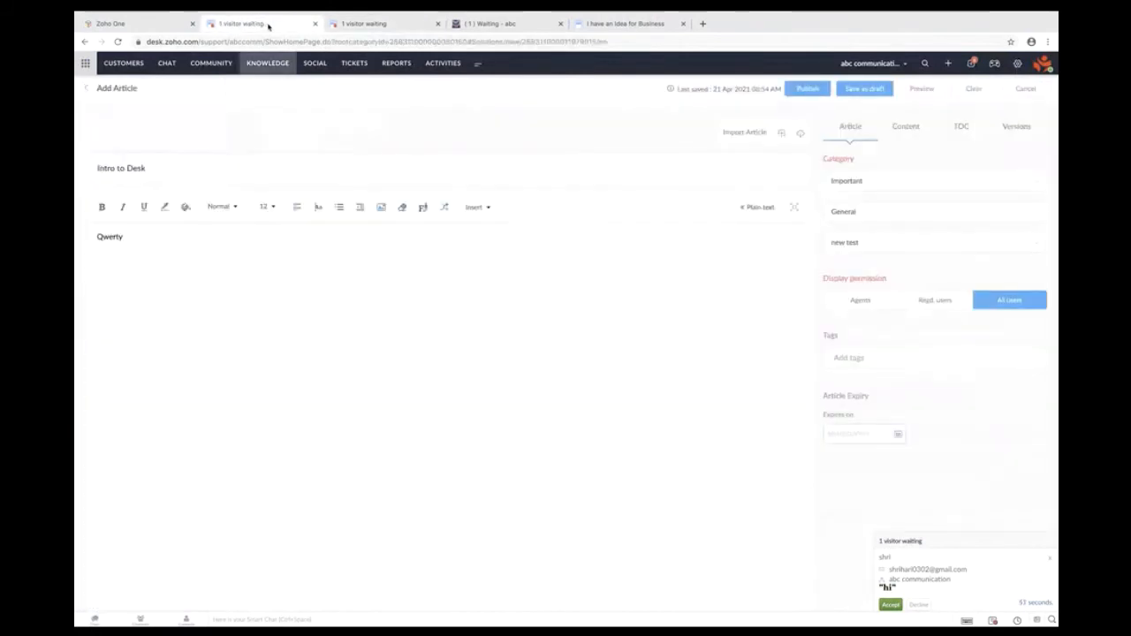
click(380, 24)
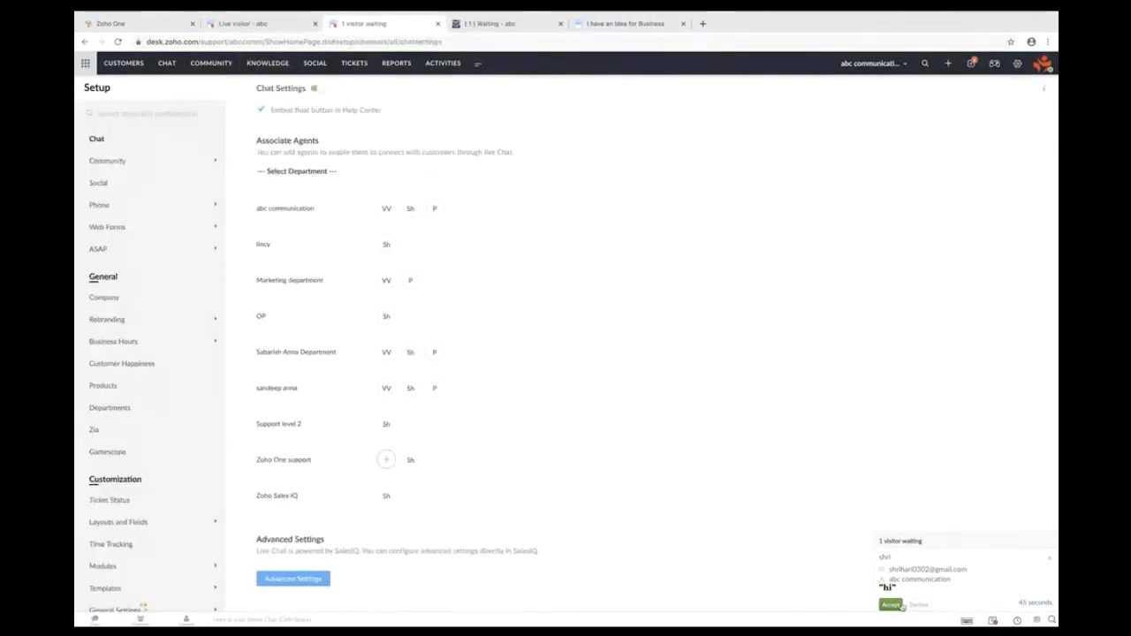
click(890, 604)
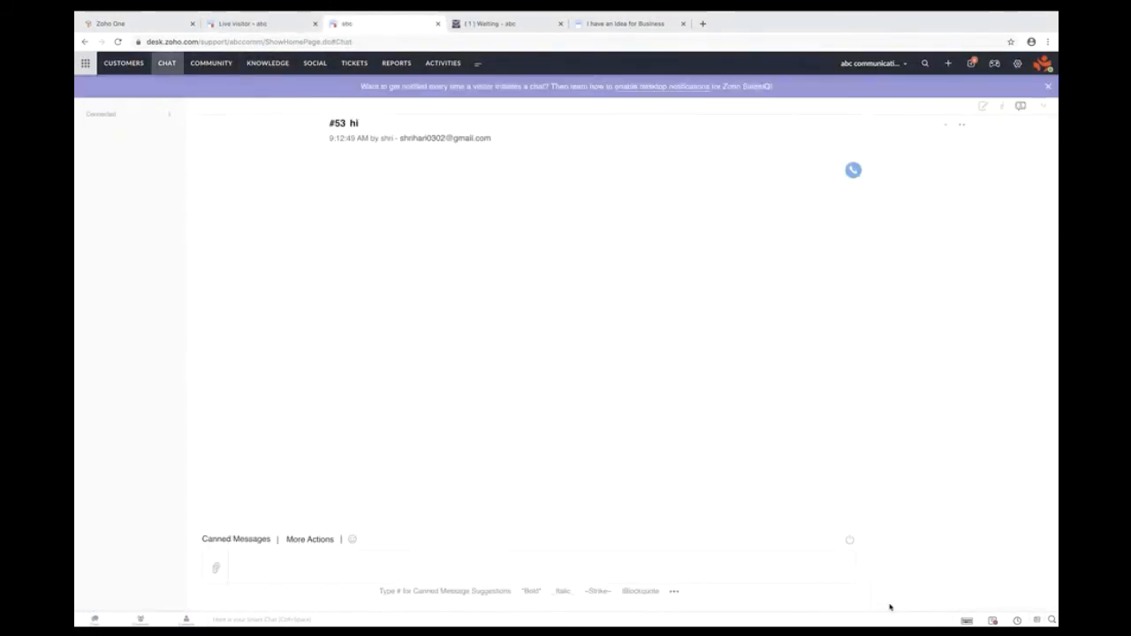
- Send the reply 'Hi' to the visitor, then advance the presentation to the Chat slide
click(284, 561)
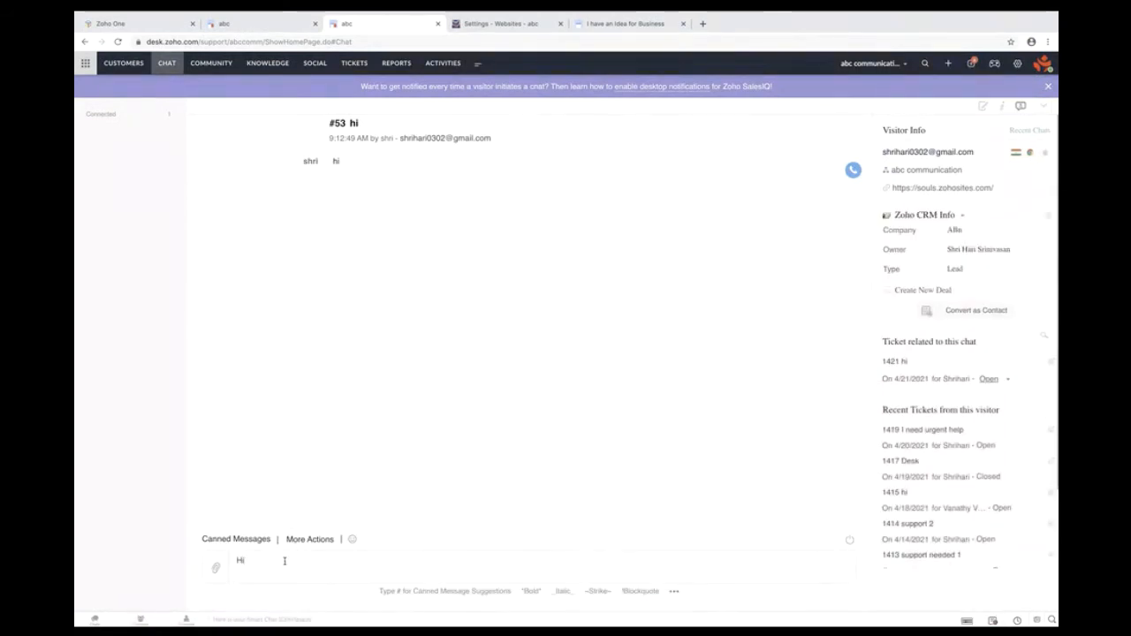
key(Return)
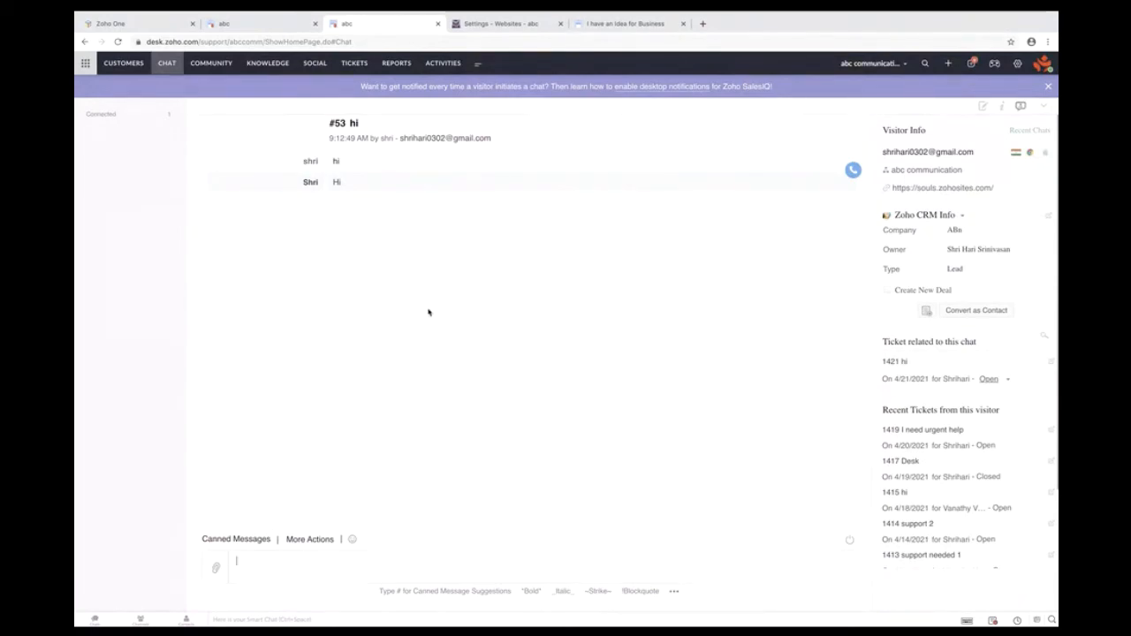
key(ctrl+Left)
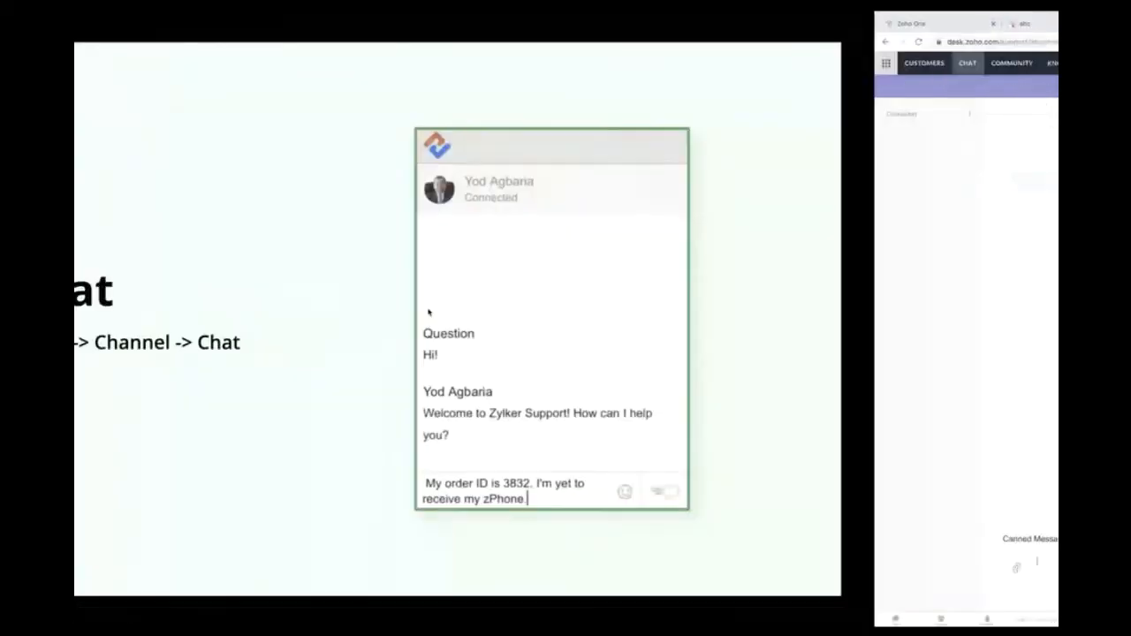
click(1045, 613)
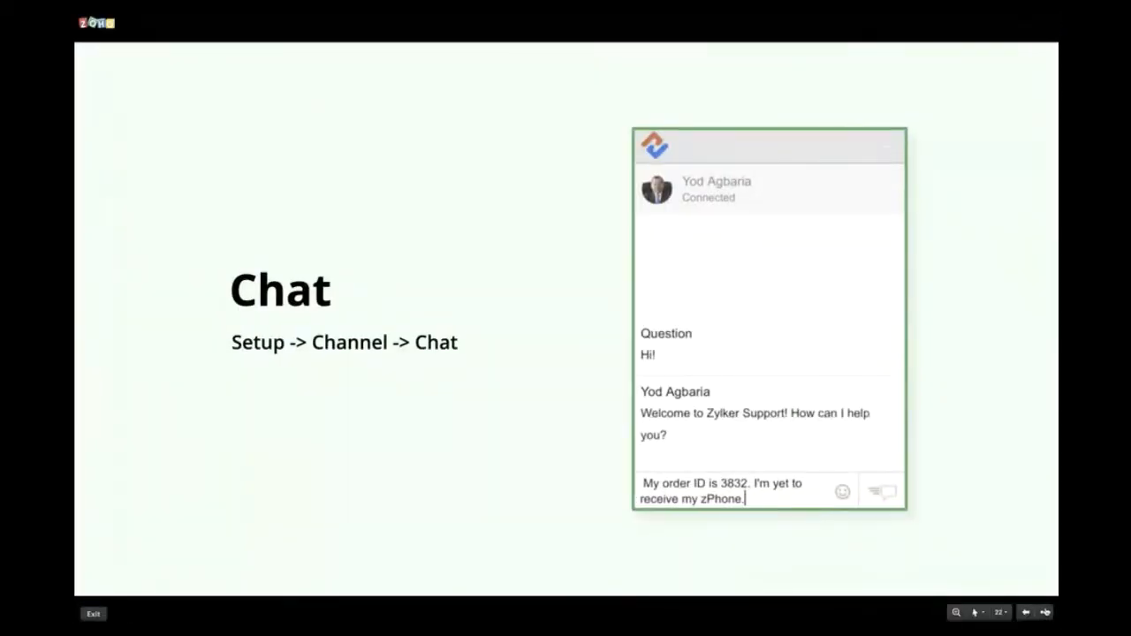
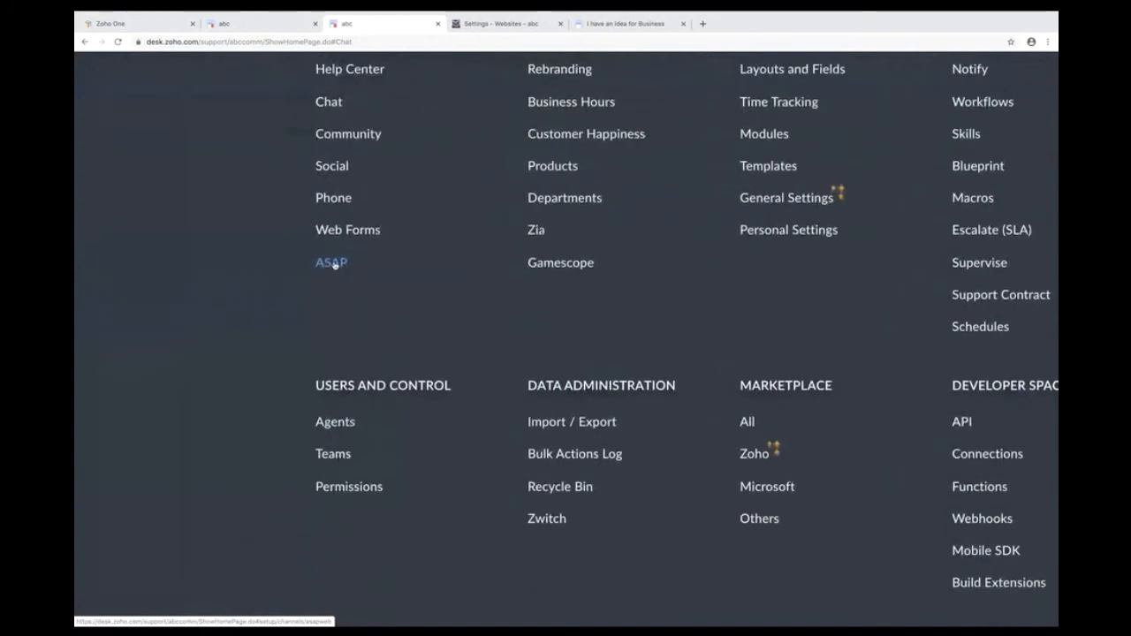
- Open the 'How can we help?' ASAP web add-on and scroll through its settings
click(334, 263)
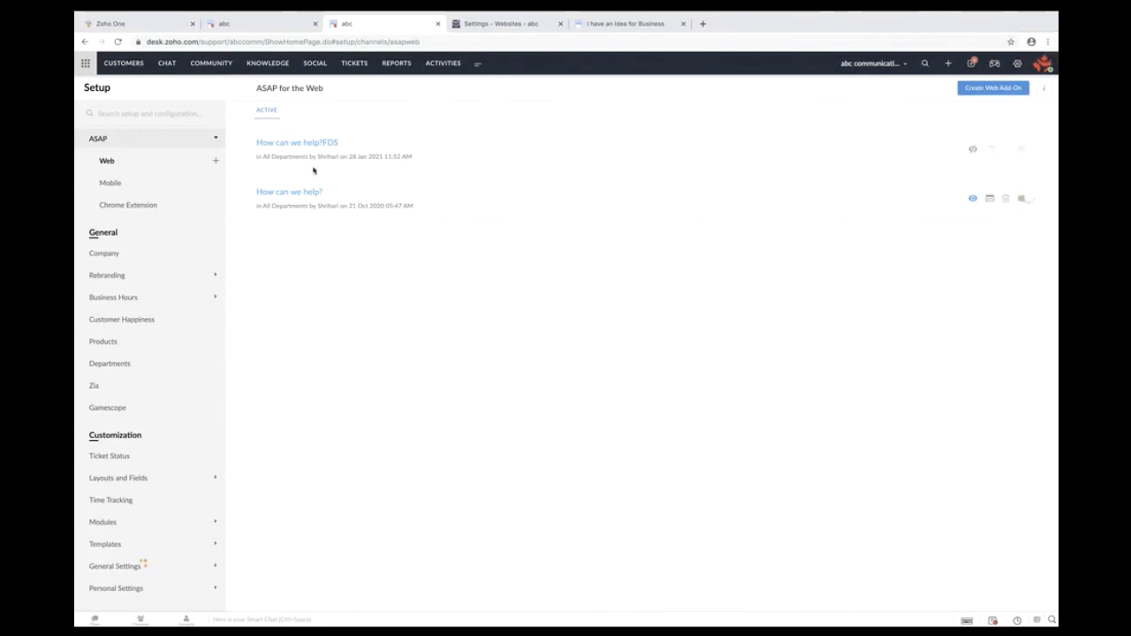
click(263, 193)
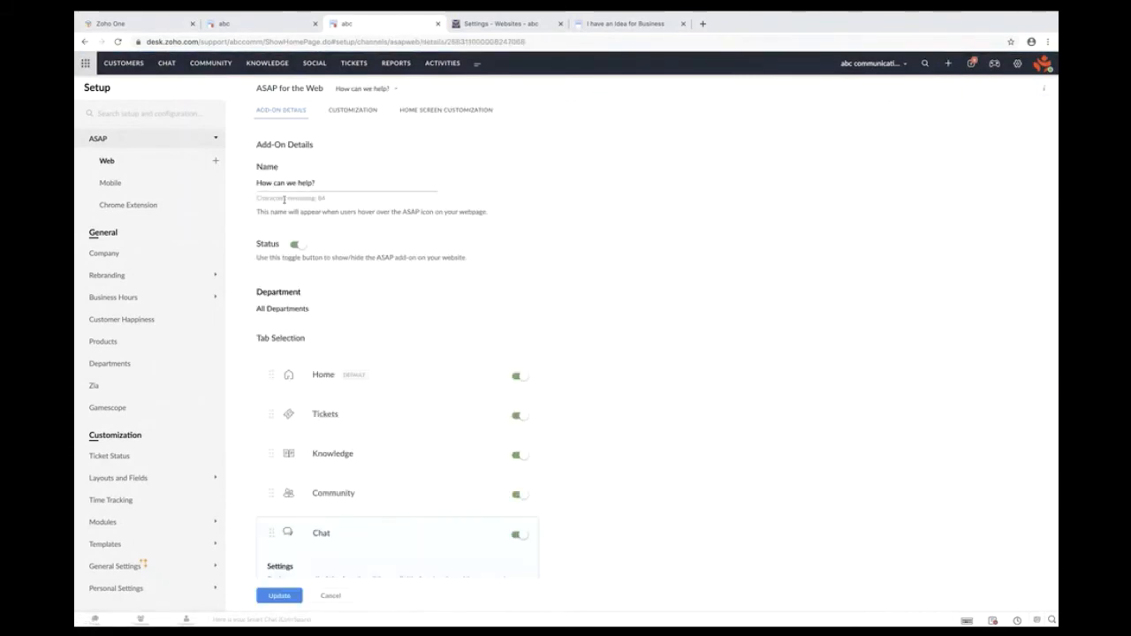
scroll(407, 386, down, 2)
scroll(407, 386, down, 1)
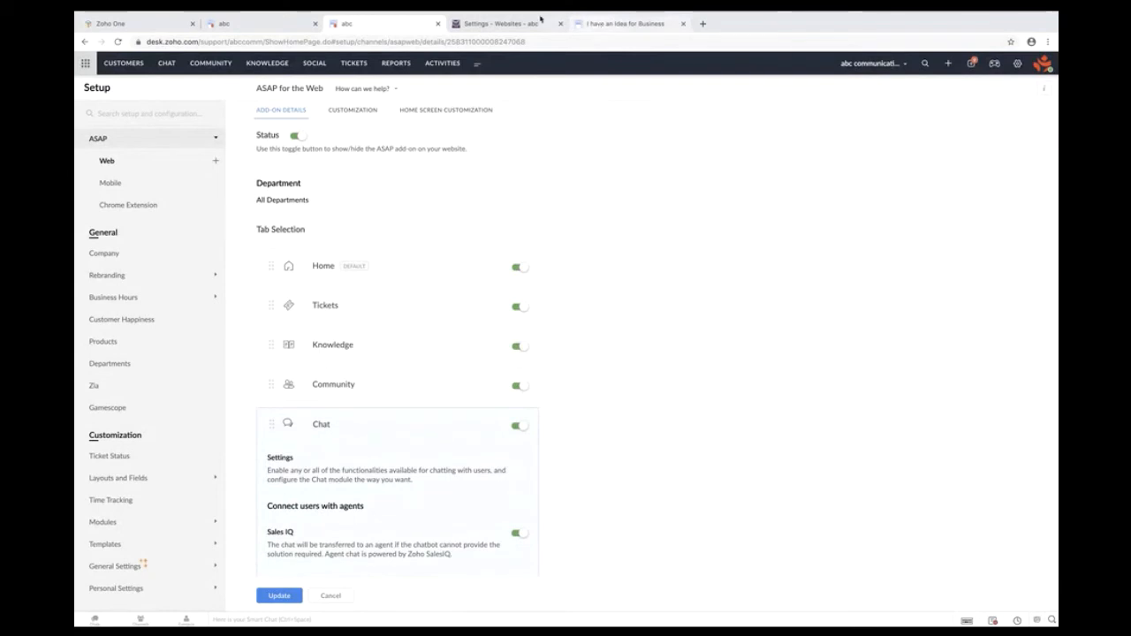
- Look at the 'I have an Idea for Business' topic, then scroll to the add-on's embed script
click(601, 25)
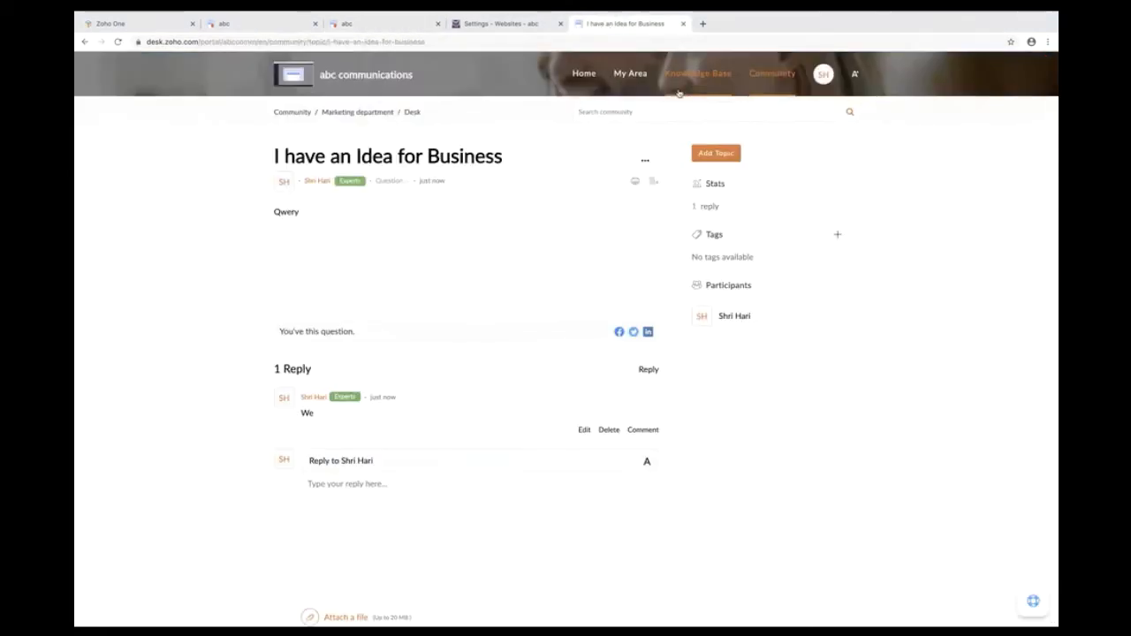
click(380, 23)
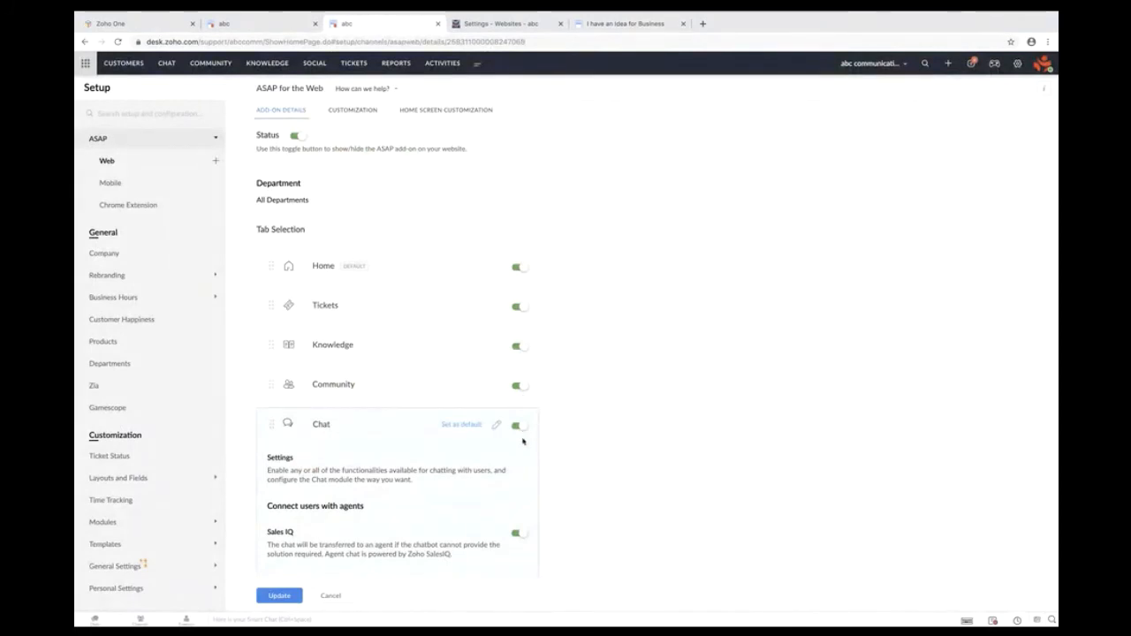
scroll(470, 442, down, 6)
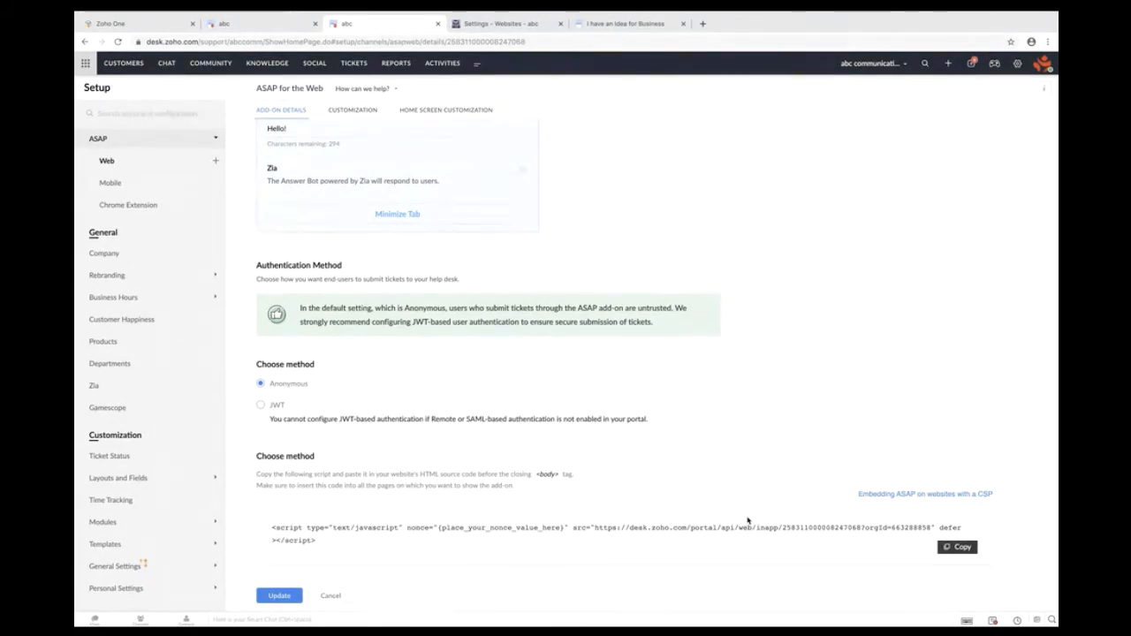
key(ctrl+Right)
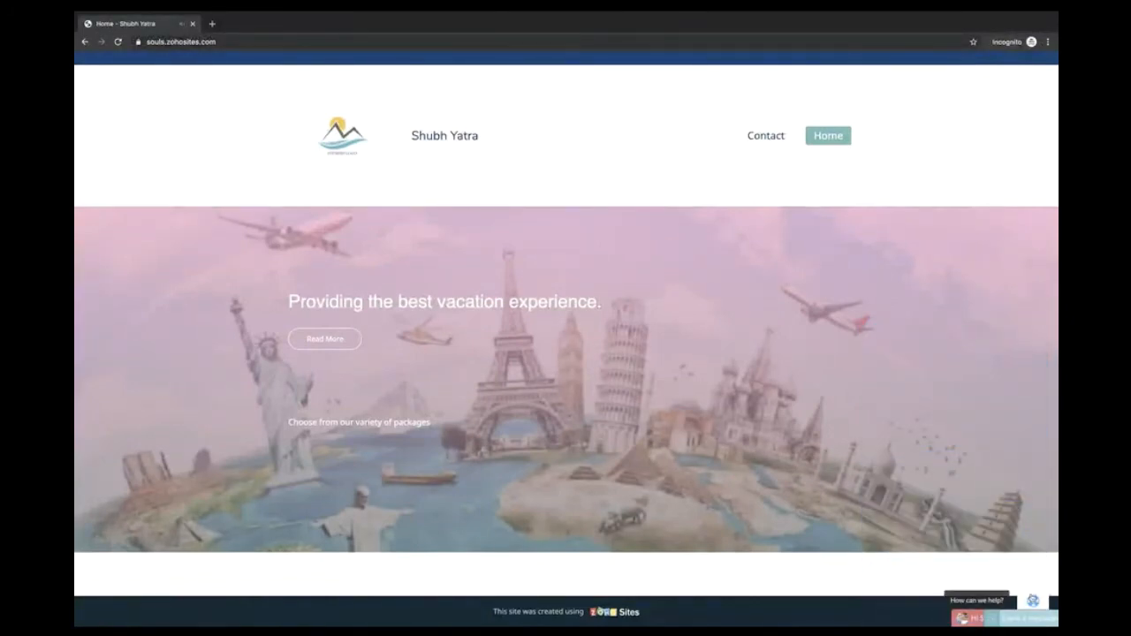
- Open the Shubh Yatra site's help widget and browse its Tickets, Knowledge and Community tabs
click(1033, 601)
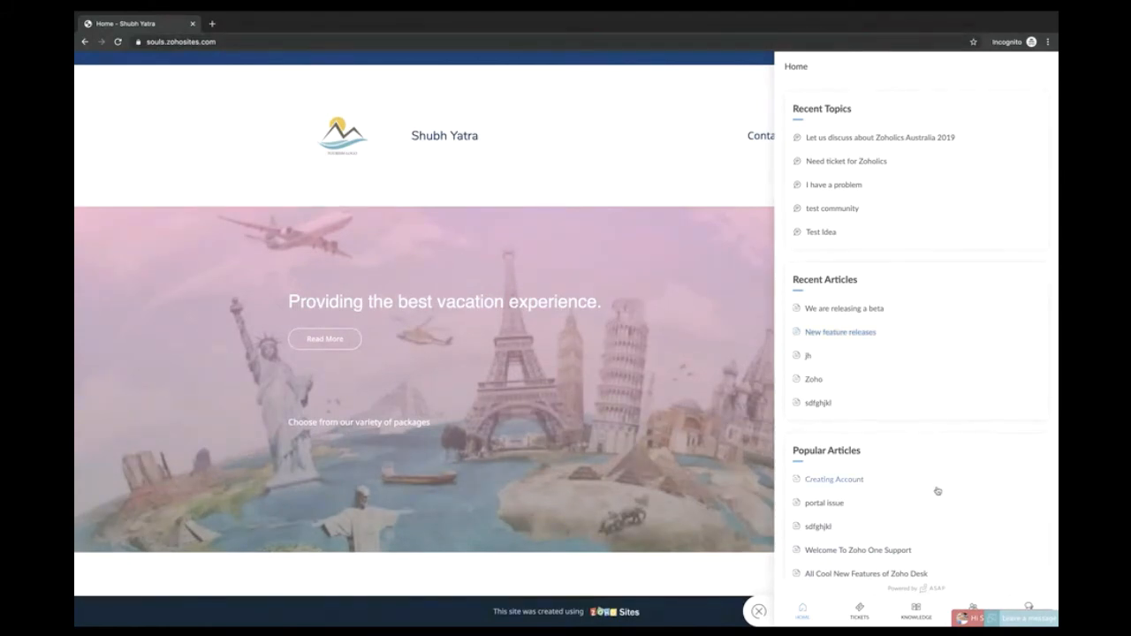
click(863, 607)
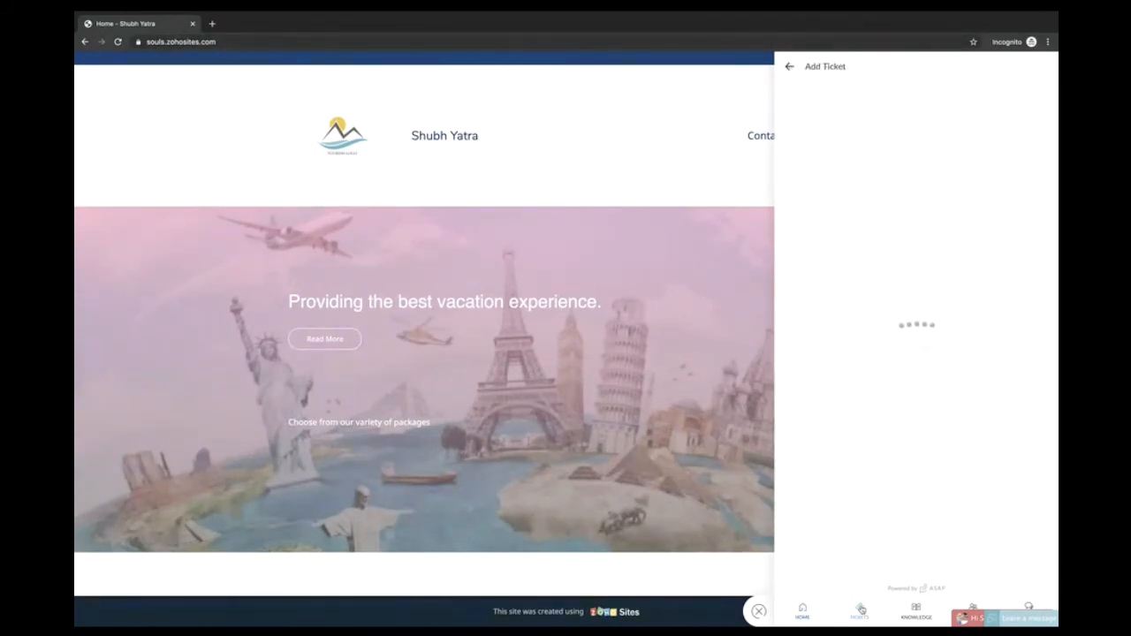
click(916, 609)
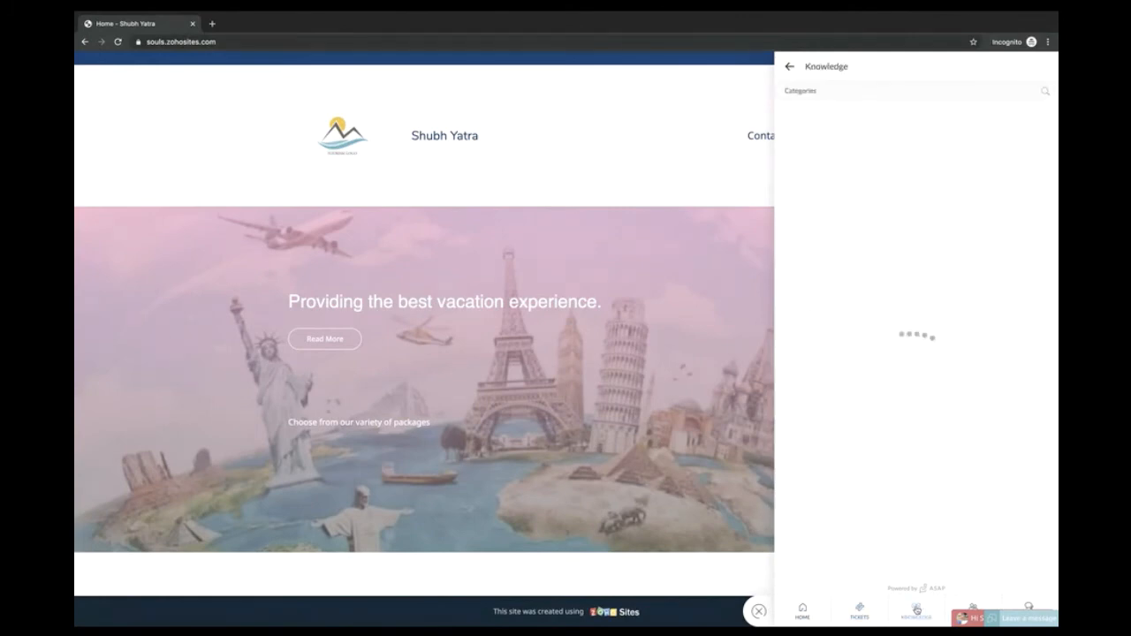
click(976, 605)
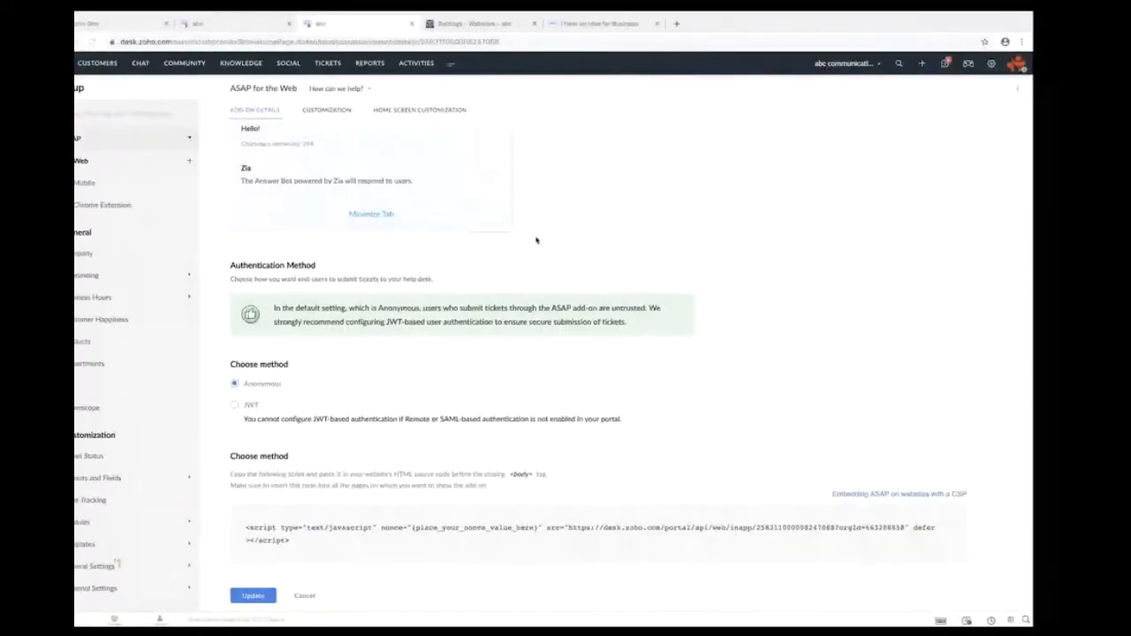
key(ctrl+Left)
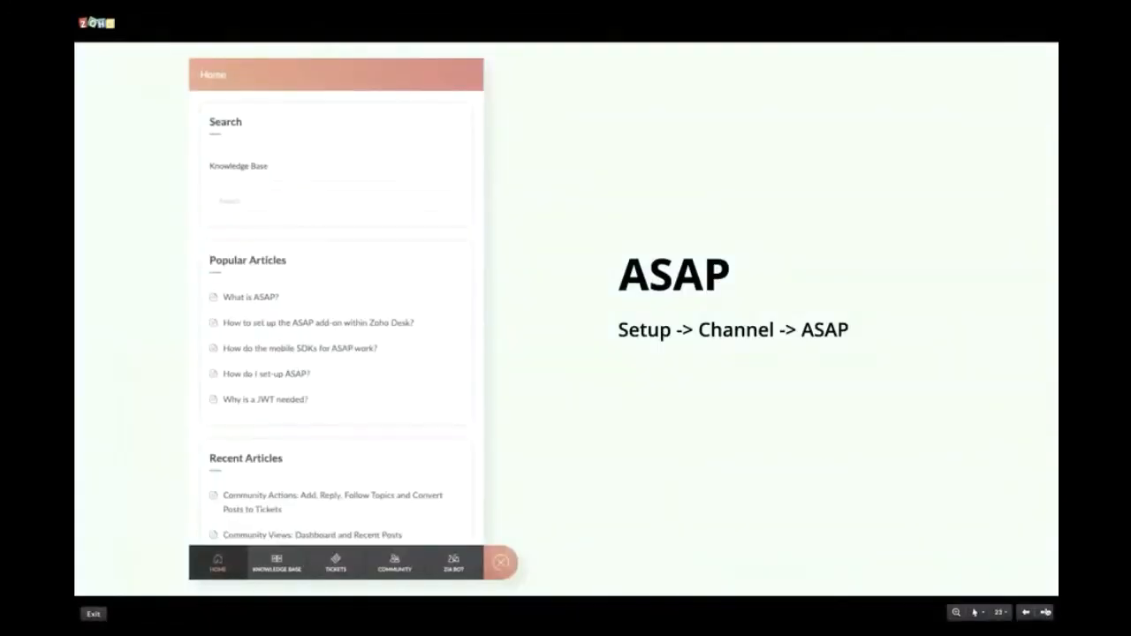
- Advance to the Social slide with the Setup -> Channel -> Social path and Twitter screenshots
click(1046, 613)
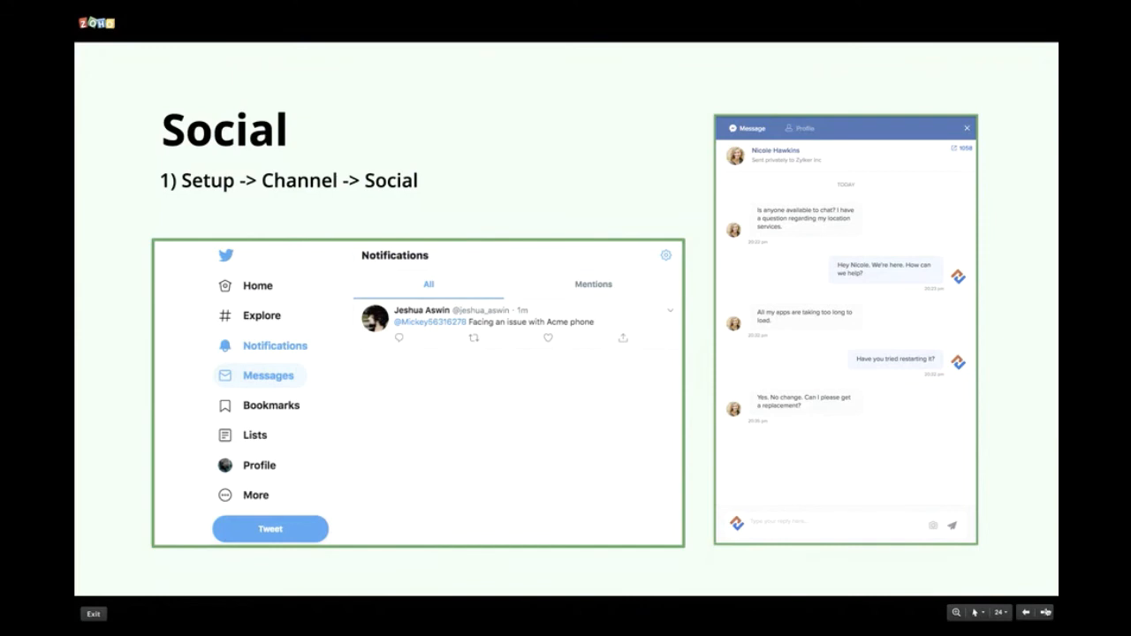
- Move past the tweet-reply screenshot slide to the Time Tracking section title slide
key(Right)
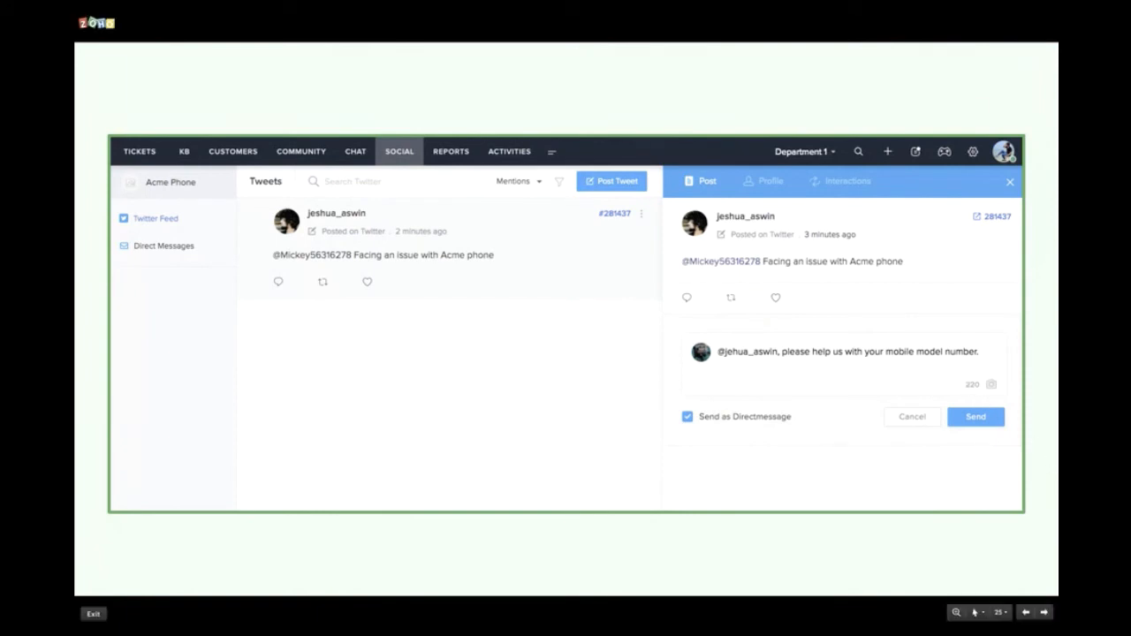
click(1045, 611)
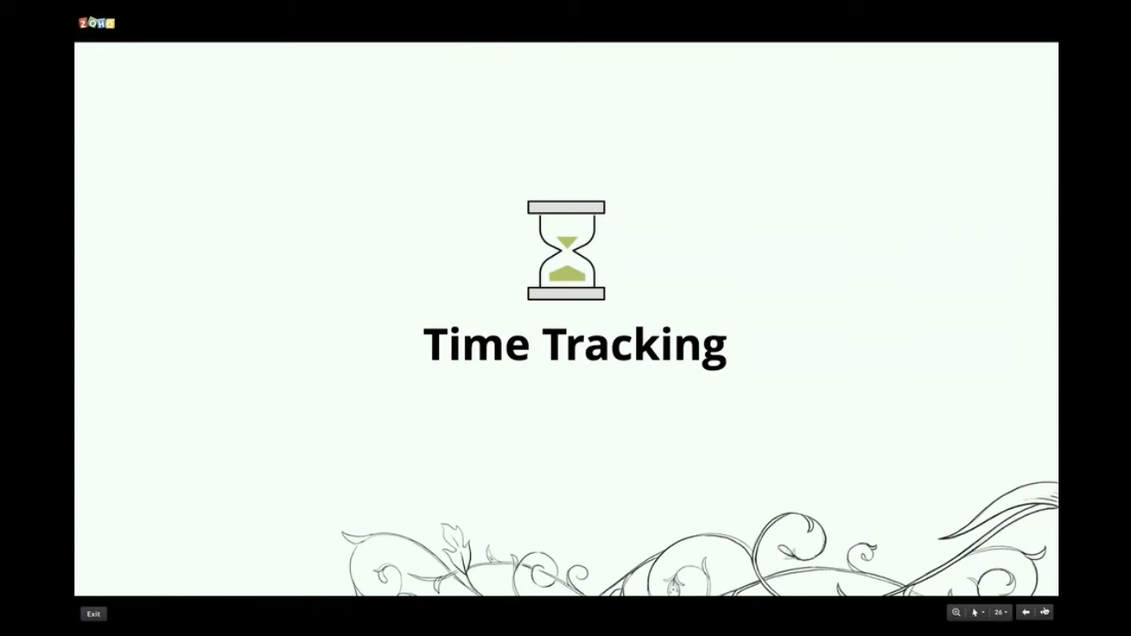
- Advance from the Time Tracking title to the time-tracking questions slide
click(1045, 611)
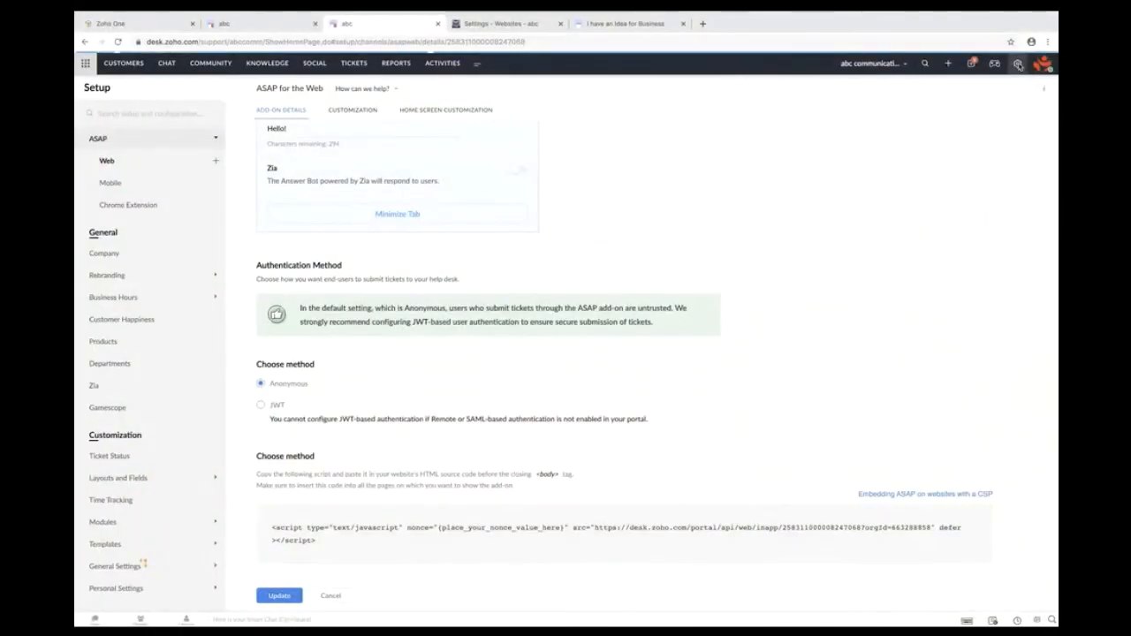
- Open Time Tracking under Customization in Setup, where ticket timing is automatic
click(1018, 63)
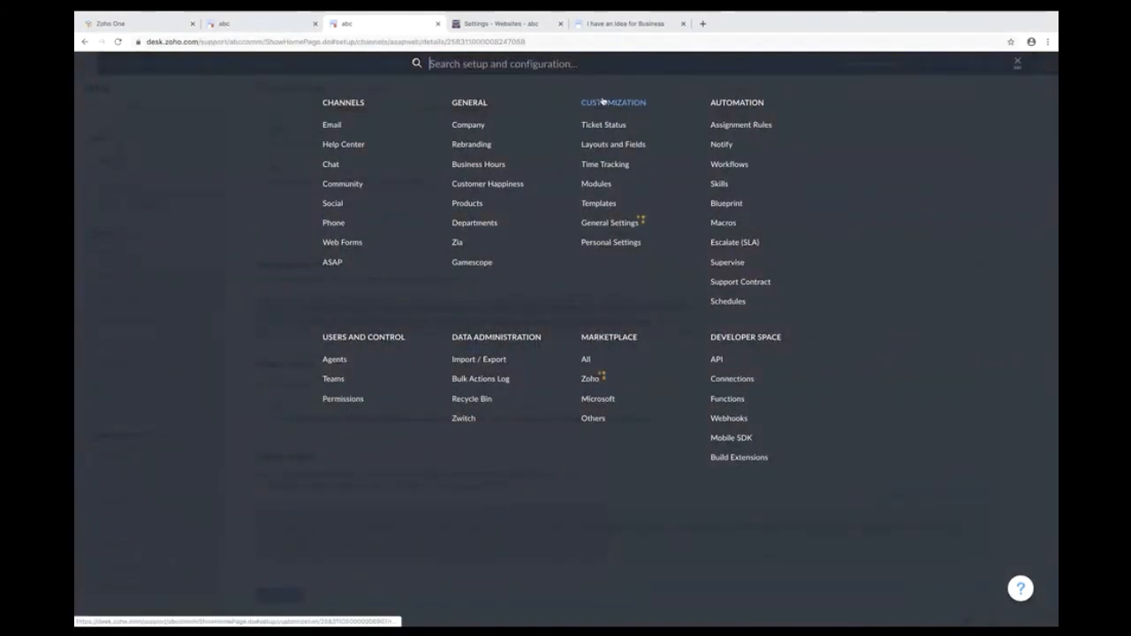
click(610, 166)
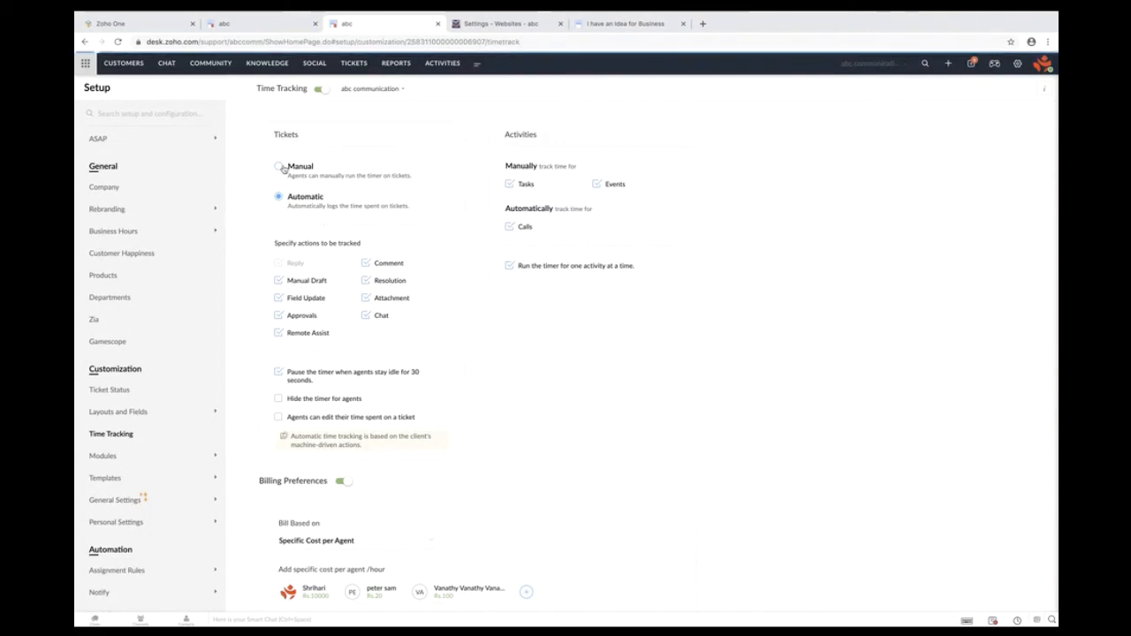
- Set ticket time tracking to Manual and review the per-agent hourly billing rates
click(279, 166)
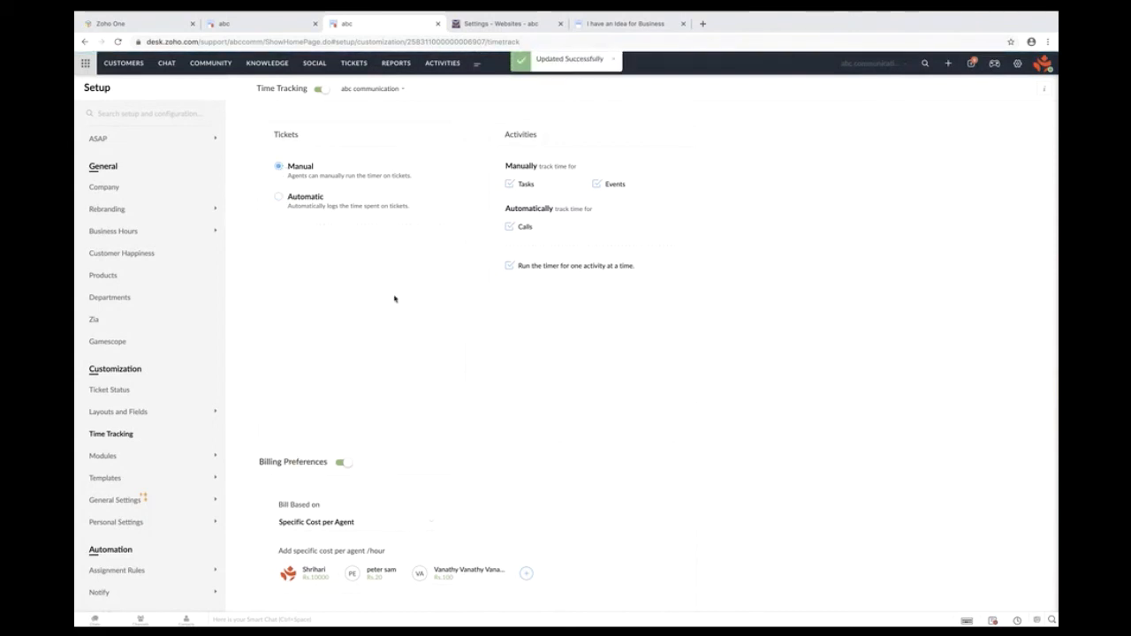
scroll(394, 297, down, 2)
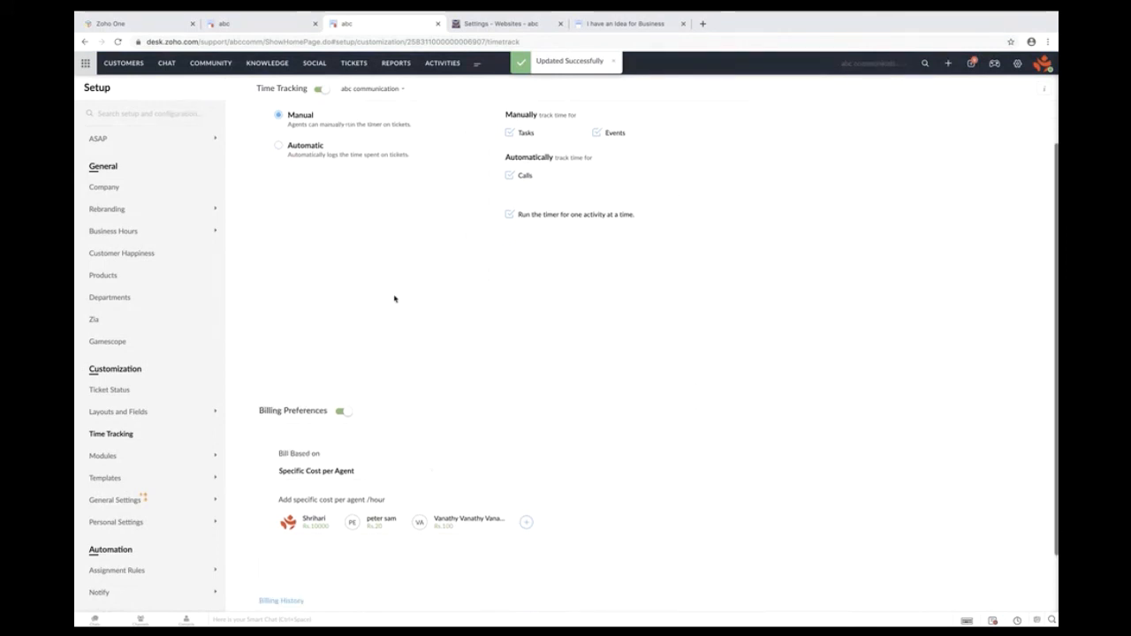
scroll(394, 298, up, 2)
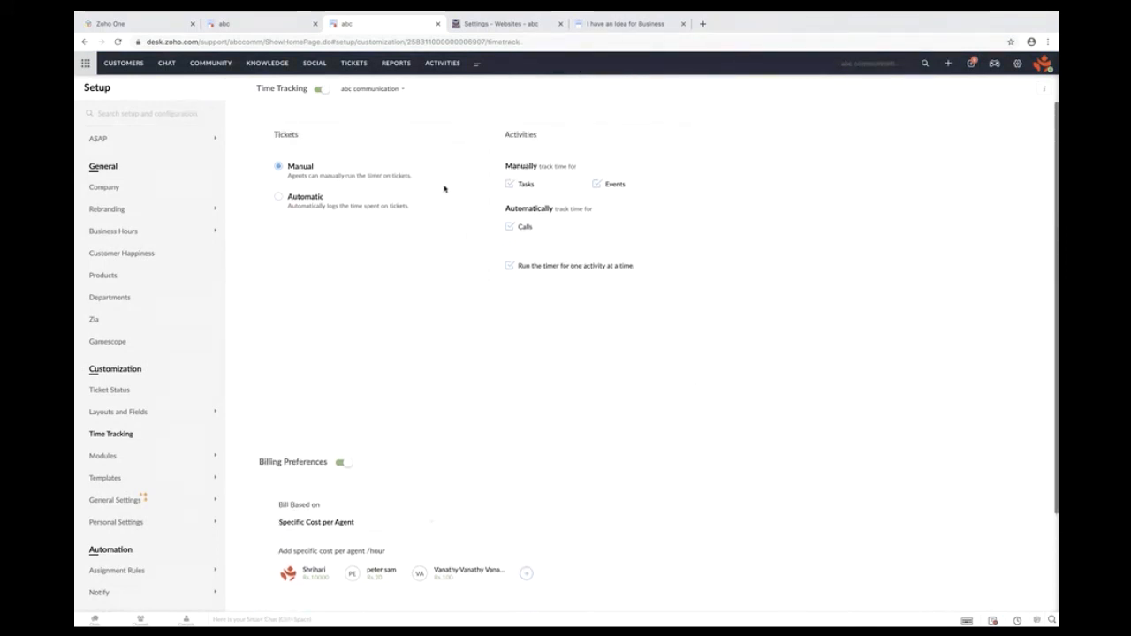
drag(404, 185, 316, 175)
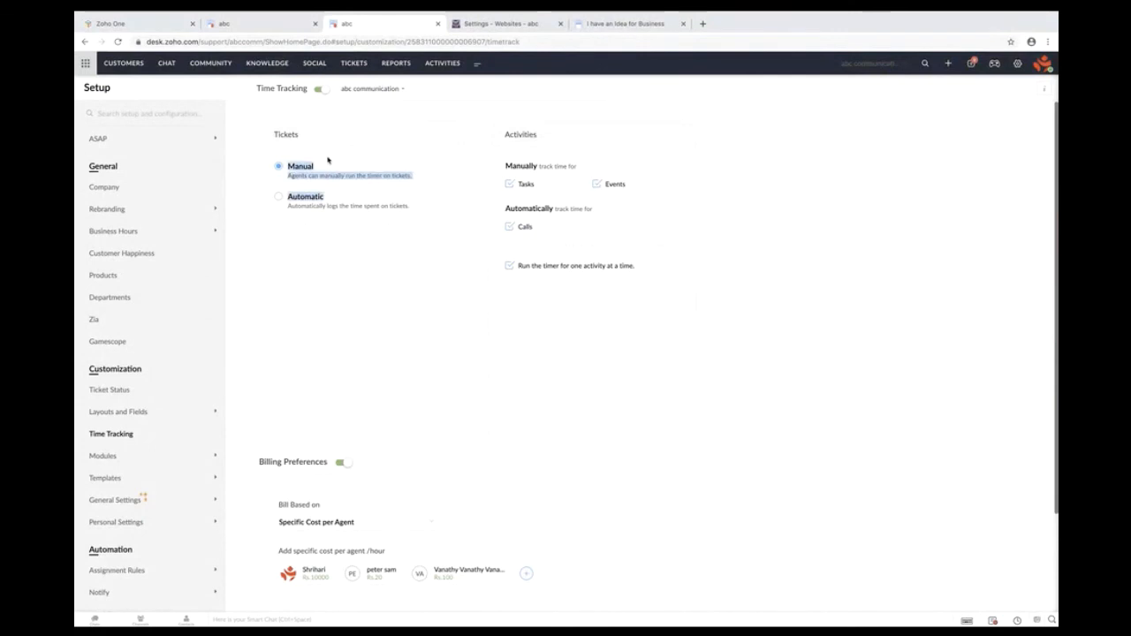
scroll(328, 161, up, 5)
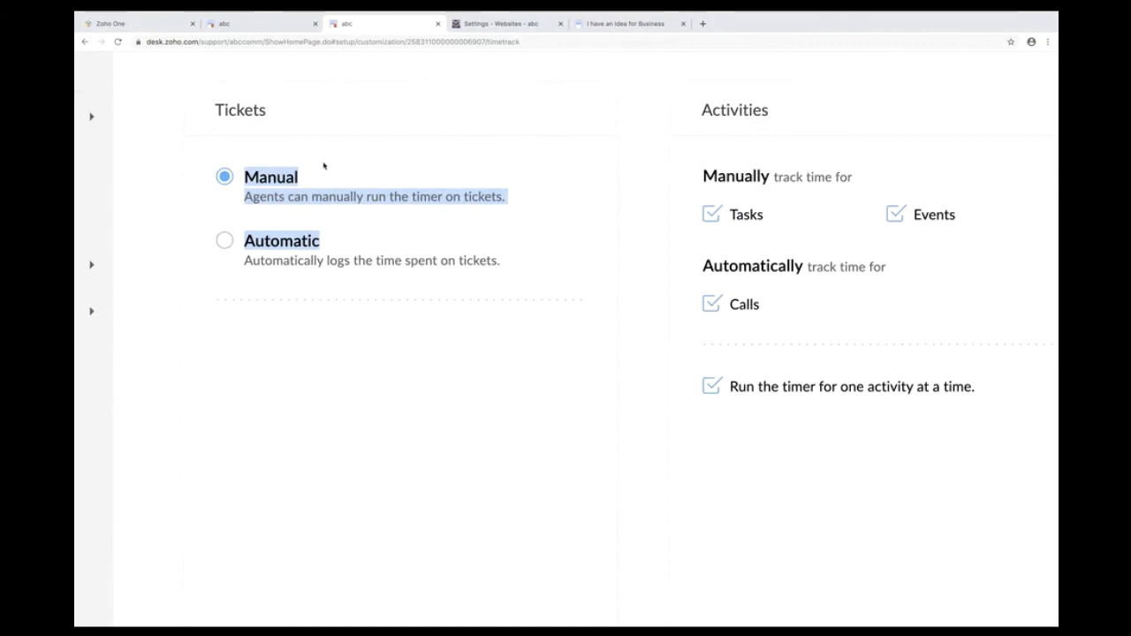
scroll(324, 165, down, 5)
scroll(389, 380, down, 3)
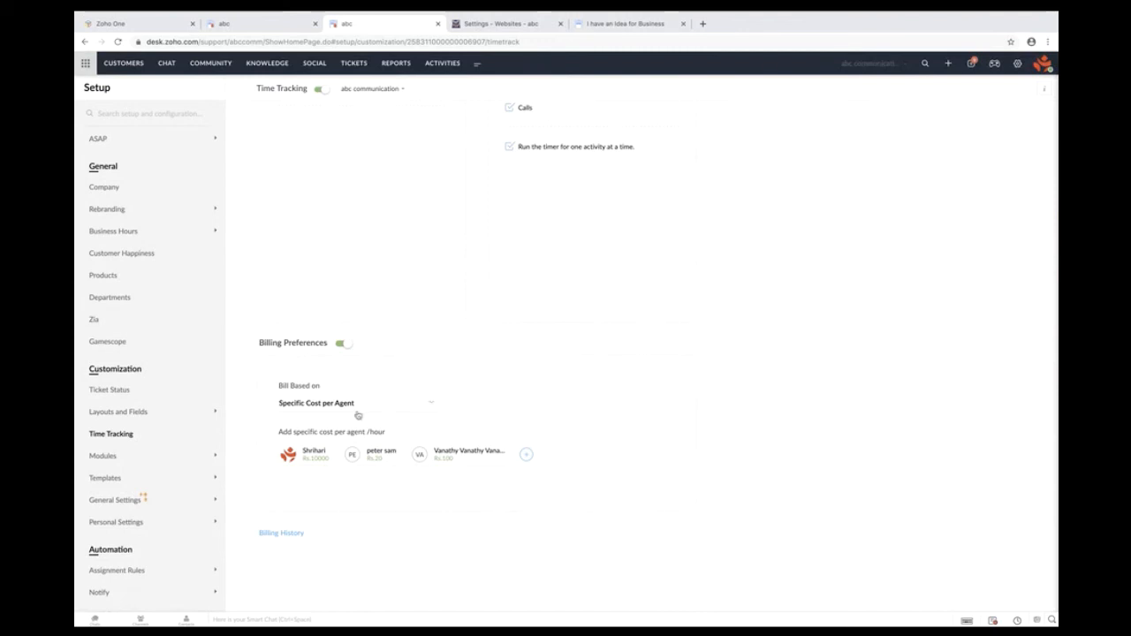
- Delete the third agent's Rs.100 hourly rate from per-agent billing
mouse_move(465, 453)
click(507, 458)
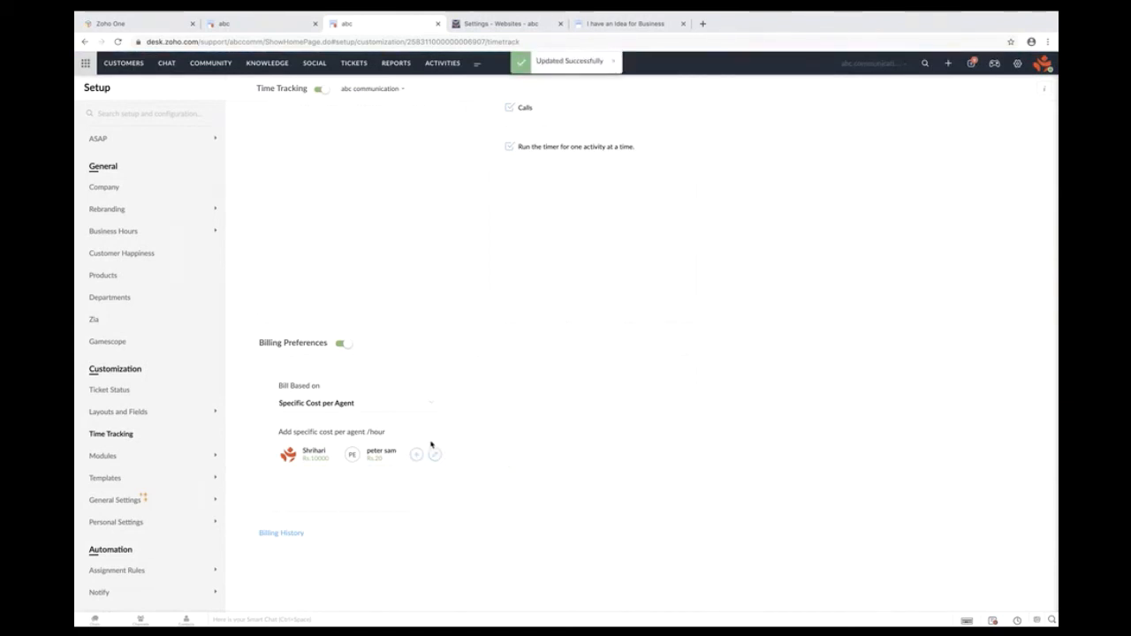
click(315, 404)
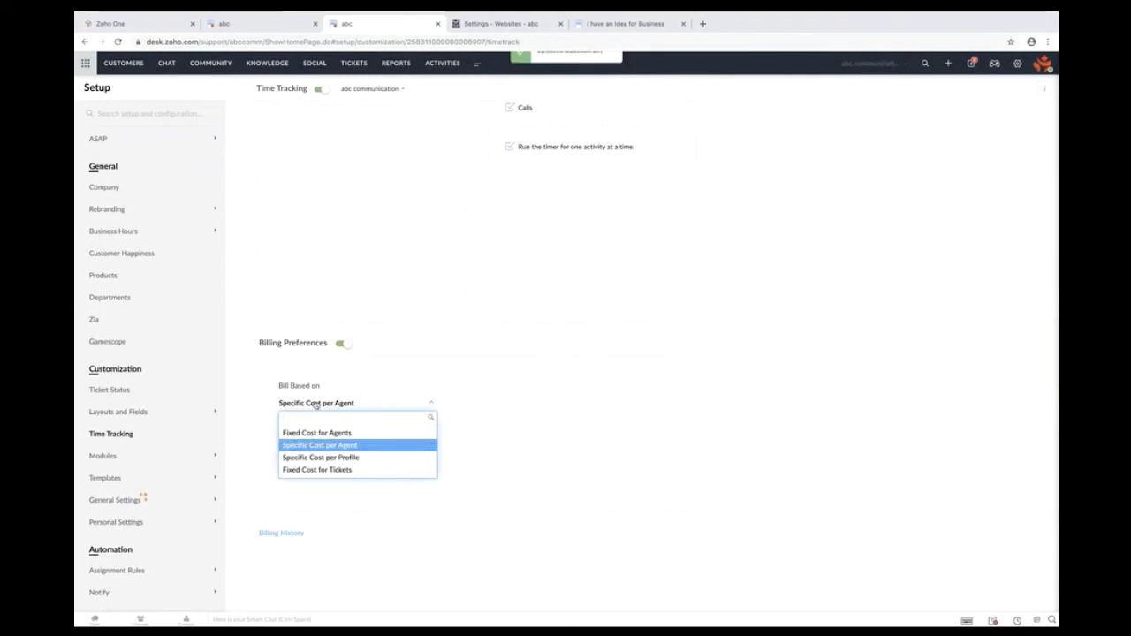
key(ctrl+plus)
key(ctrl+plus)
key(ctrl+plus)
key(ctrl+plus)
key(ctrl+plus)
key(ctrl+plus)
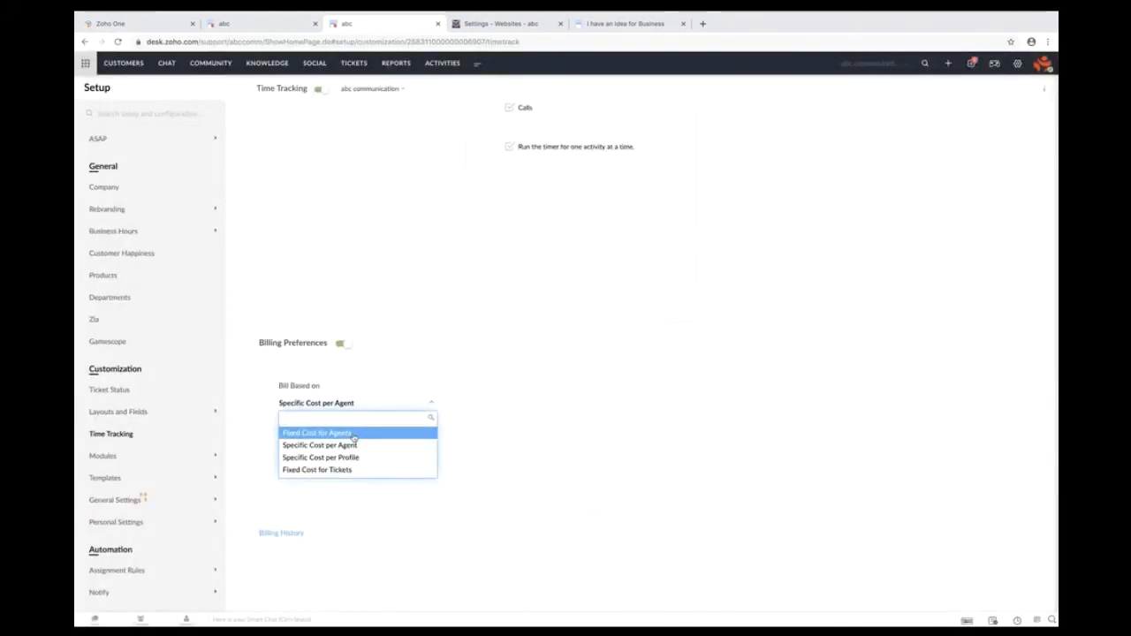
click(507, 398)
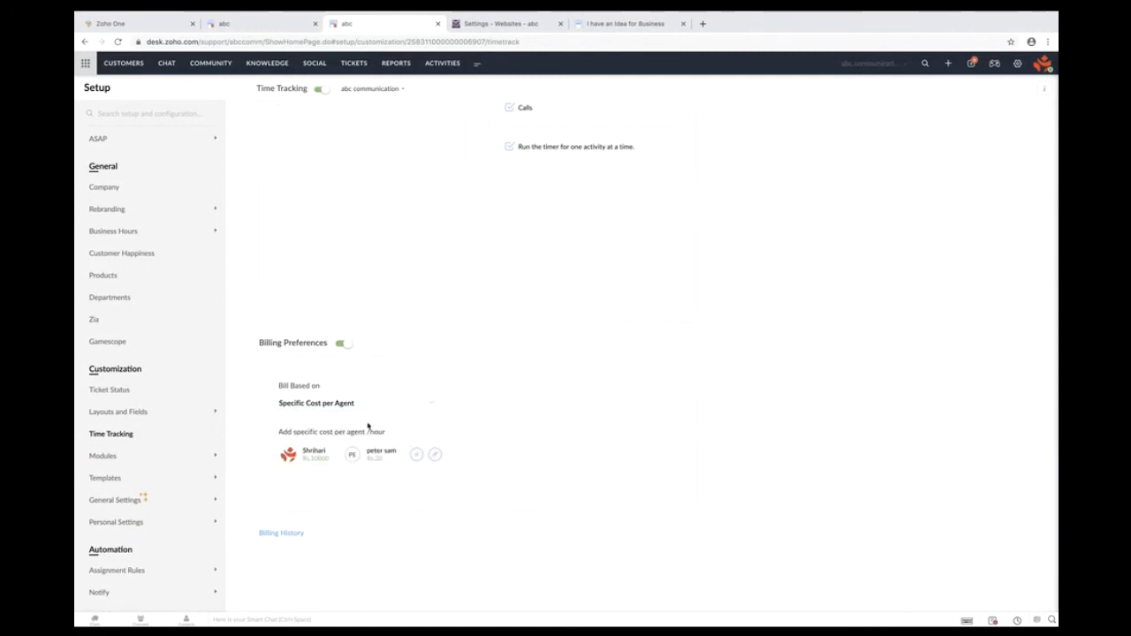
- Add the remaining agent to per-agent billing at Rs.1000 per hour and save
click(416, 455)
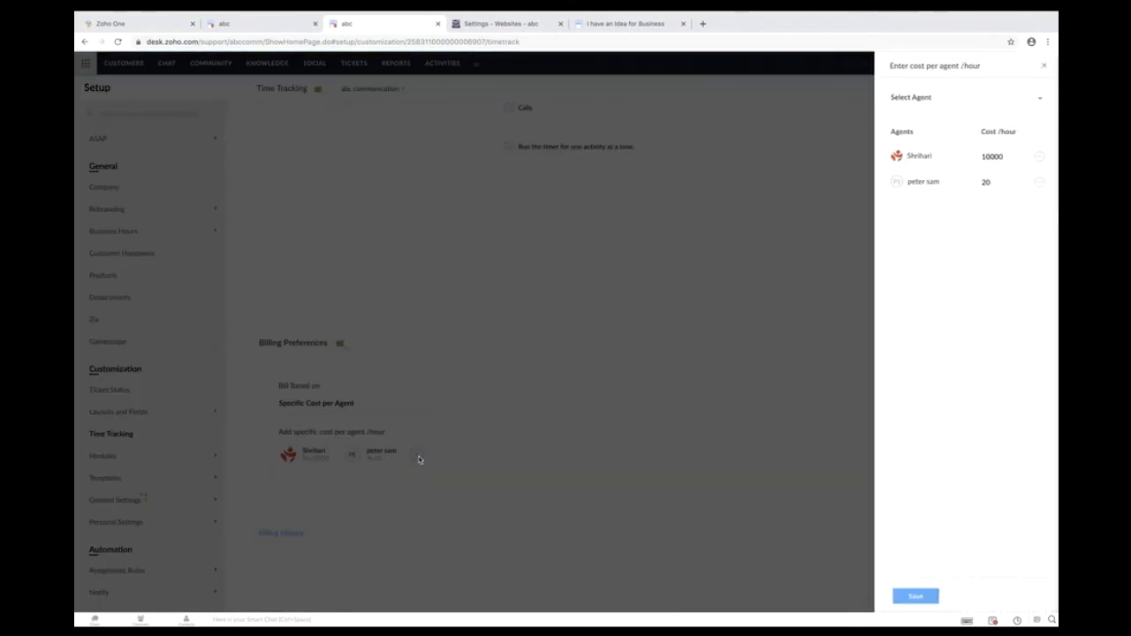
click(937, 101)
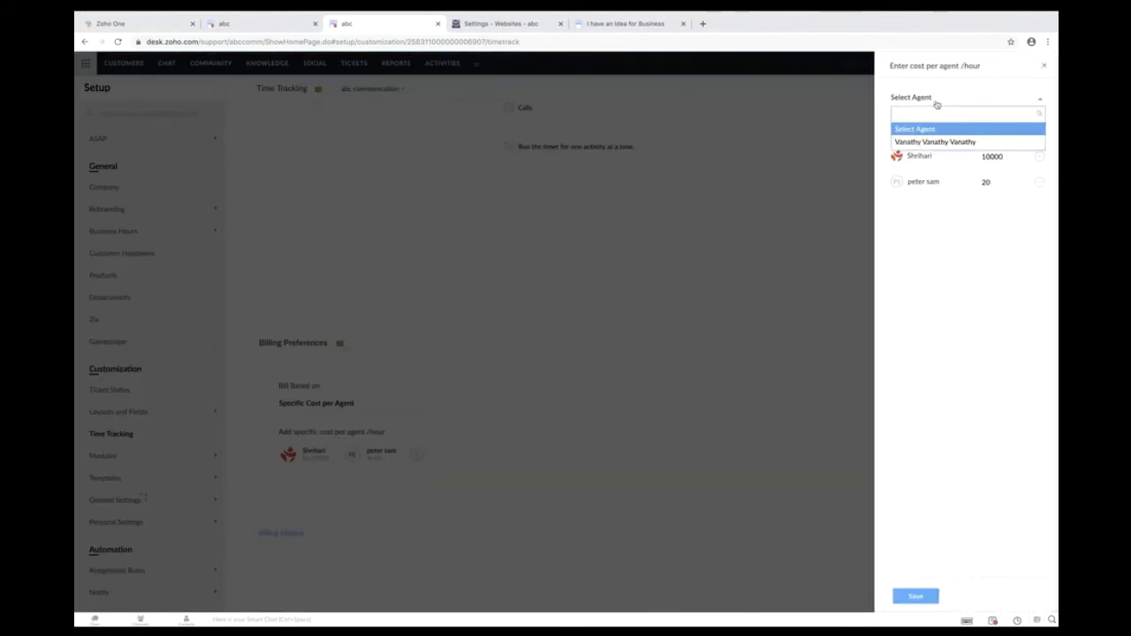
click(956, 141)
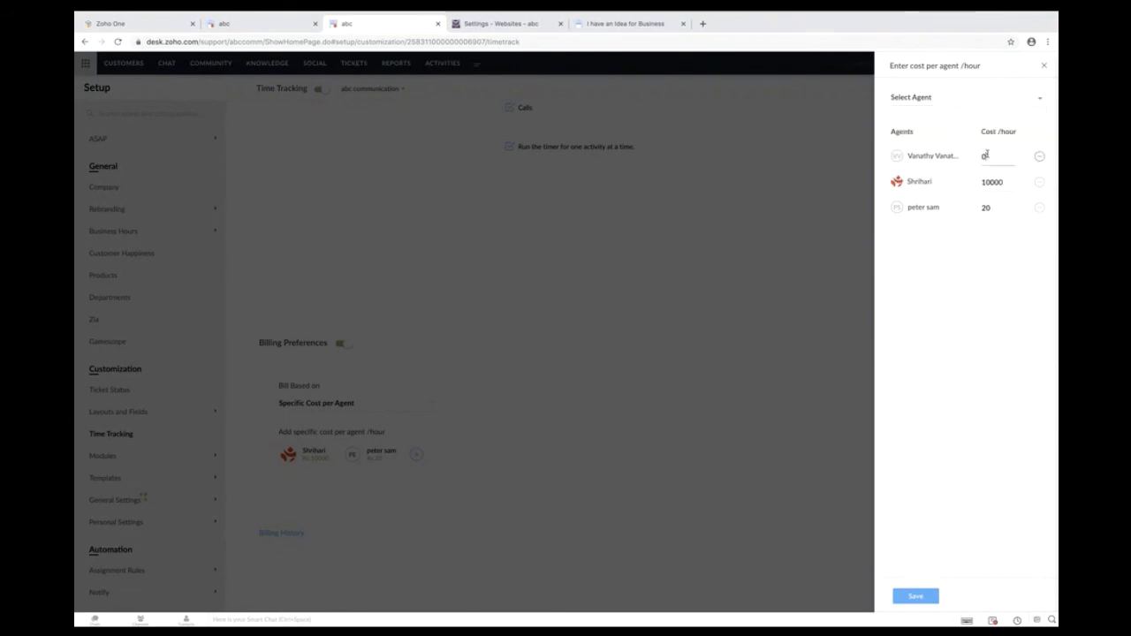
text(1000)
click(915, 596)
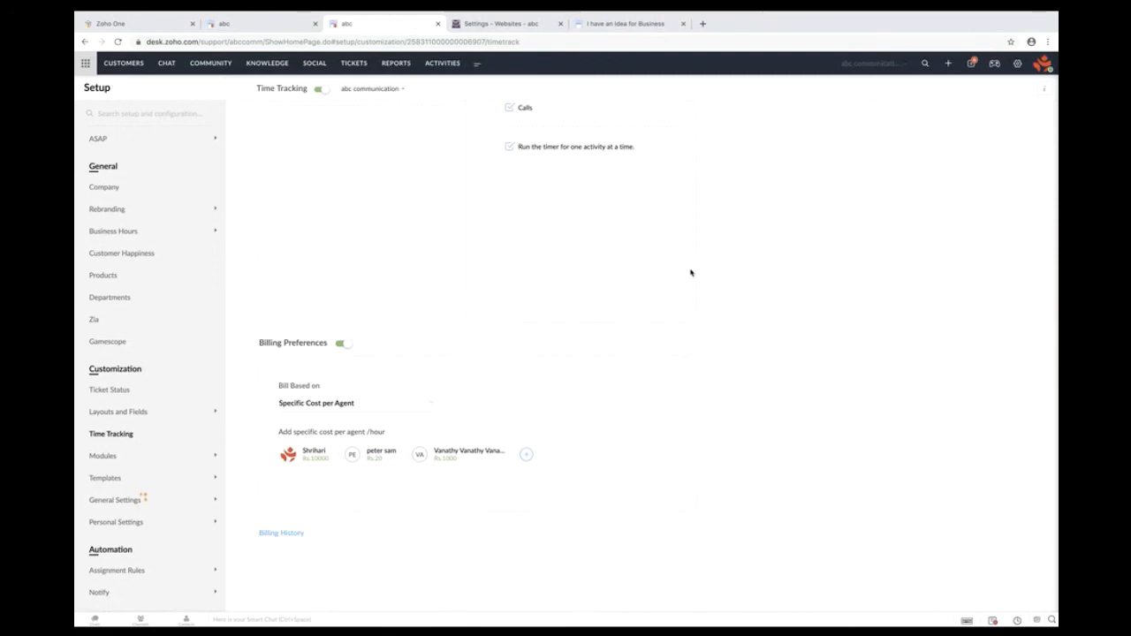
- Open ticket #1421, run and save a 17-second timer entry, then view its Time Entry tab
click(254, 26)
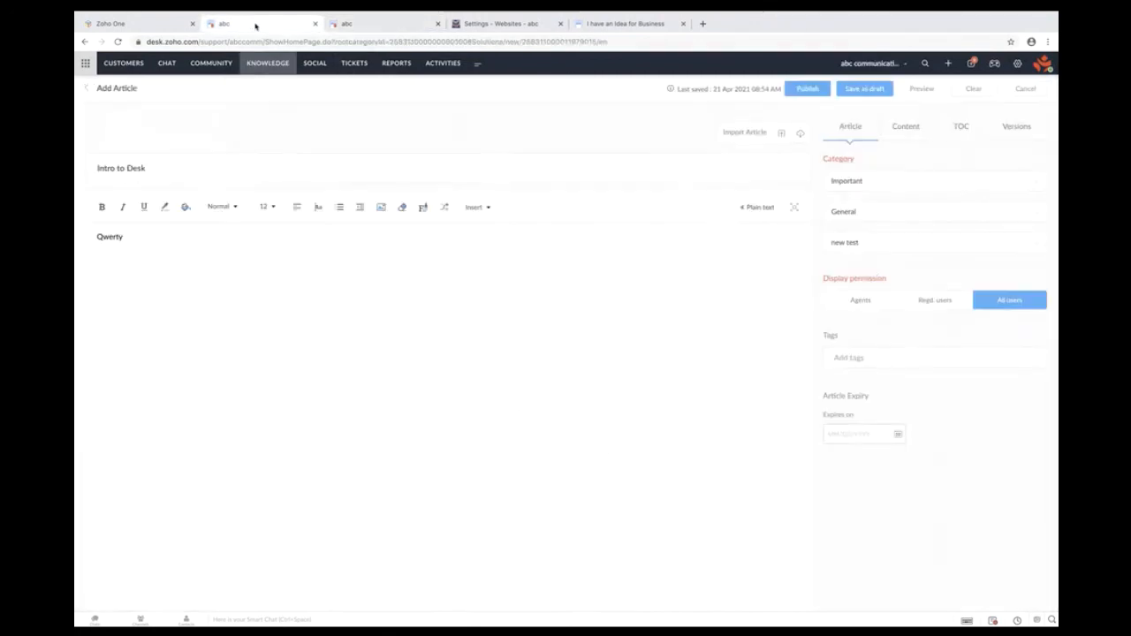
click(355, 67)
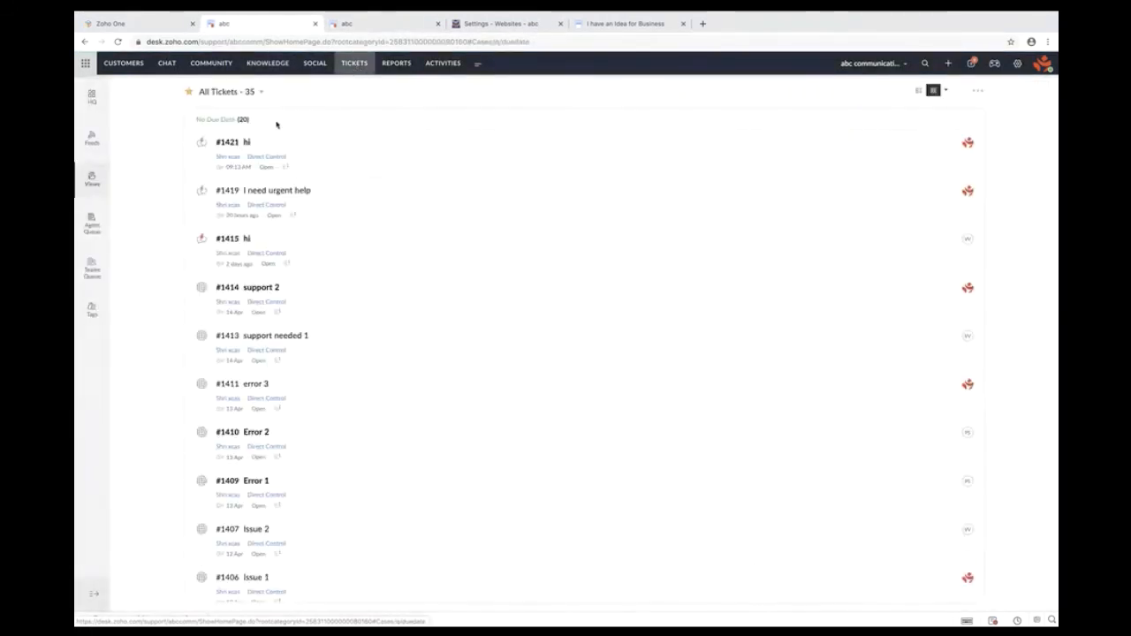
click(234, 143)
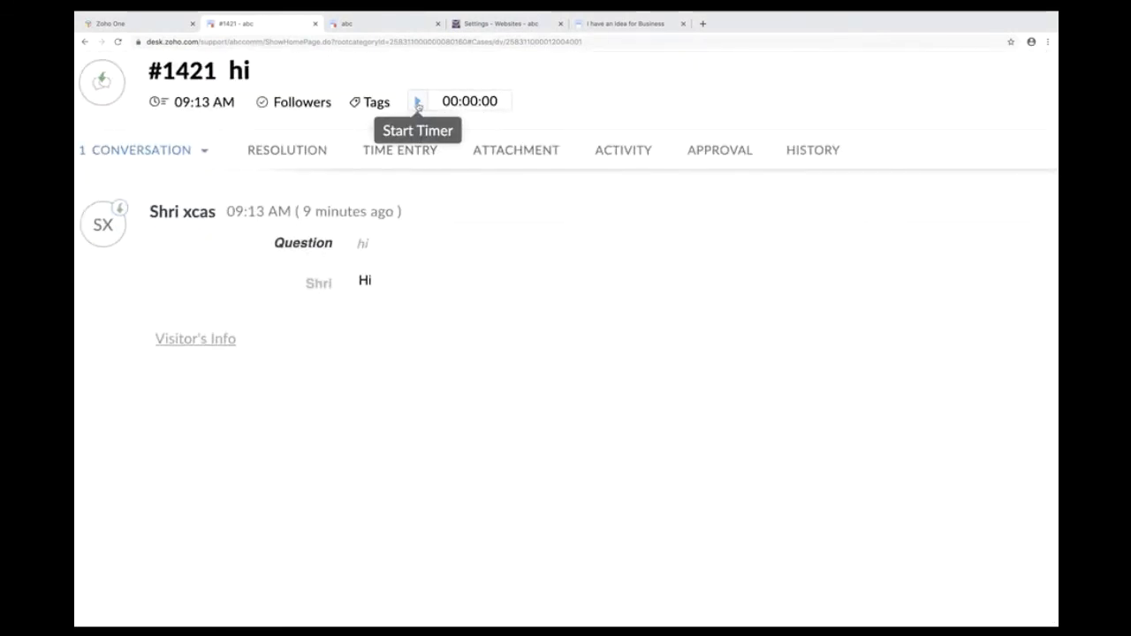
click(418, 103)
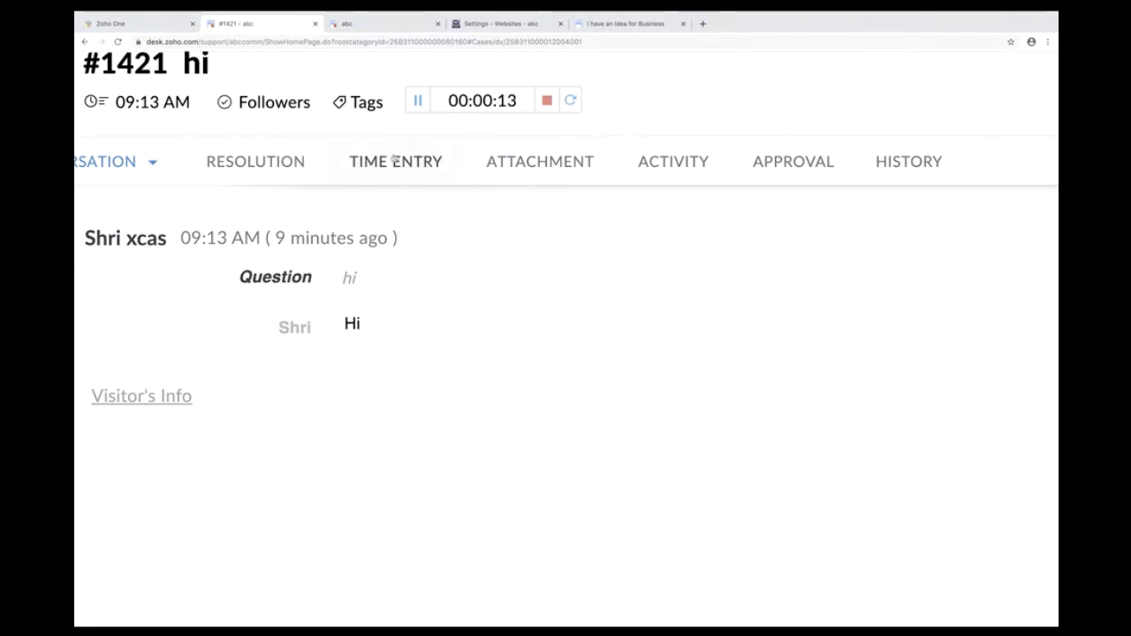
click(547, 103)
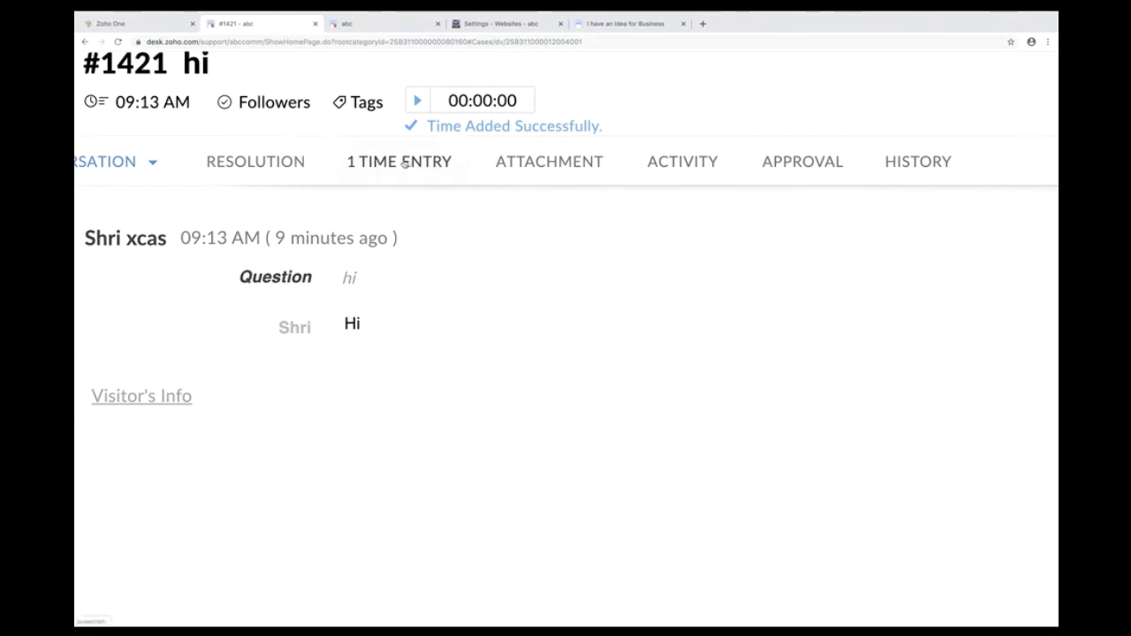
click(403, 162)
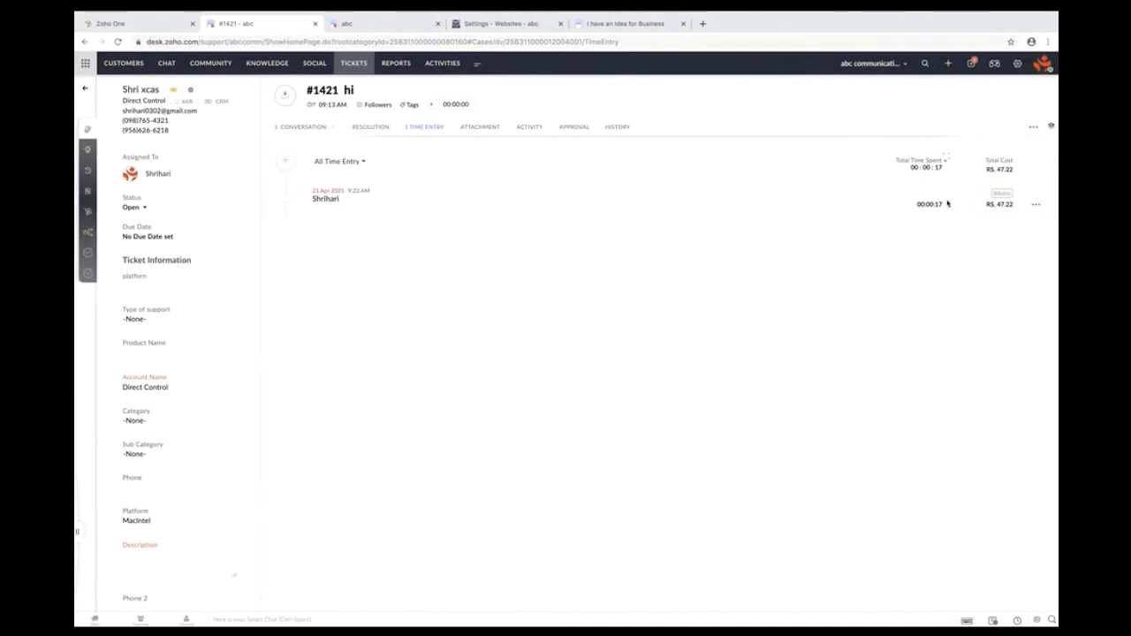
drag(947, 203, 916, 206)
click(1008, 291)
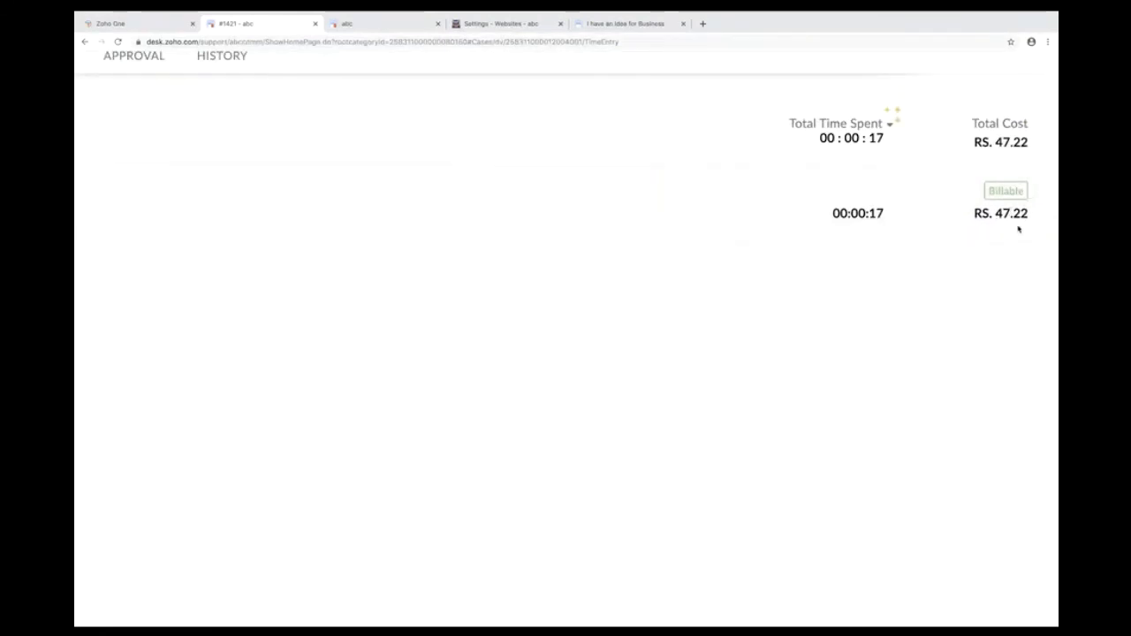
scroll(1018, 230, down, 5)
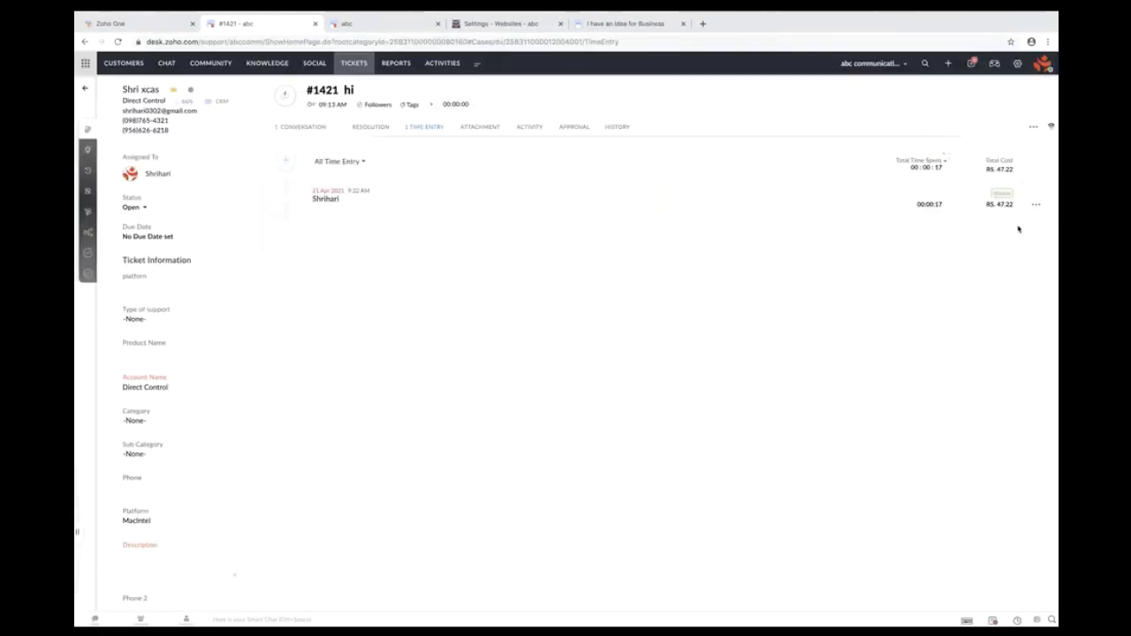
click(287, 199)
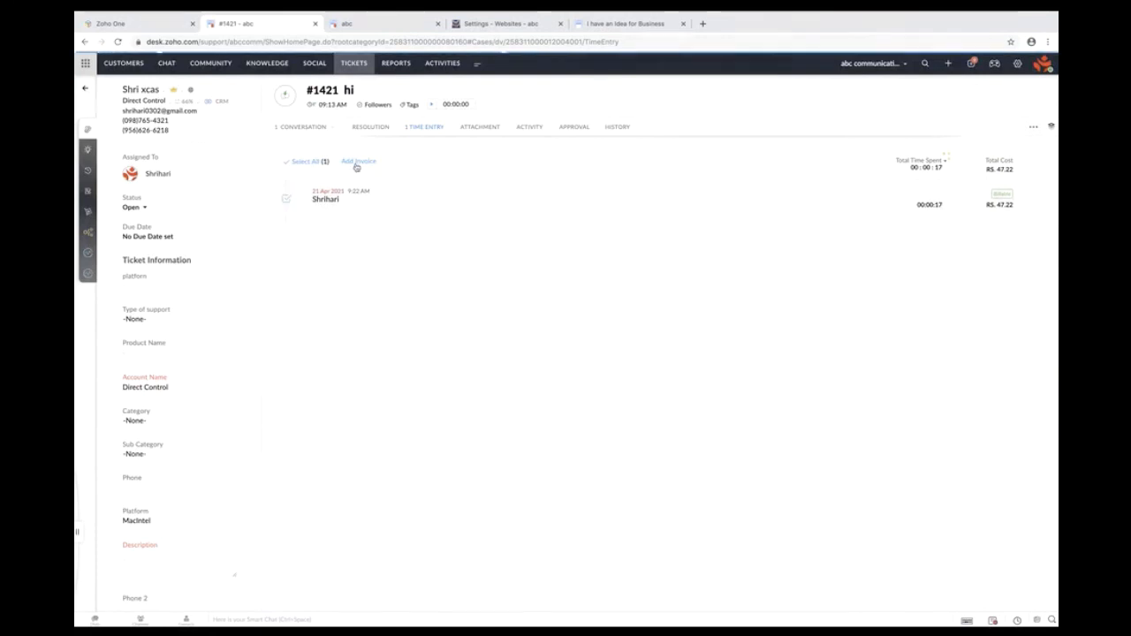
click(356, 163)
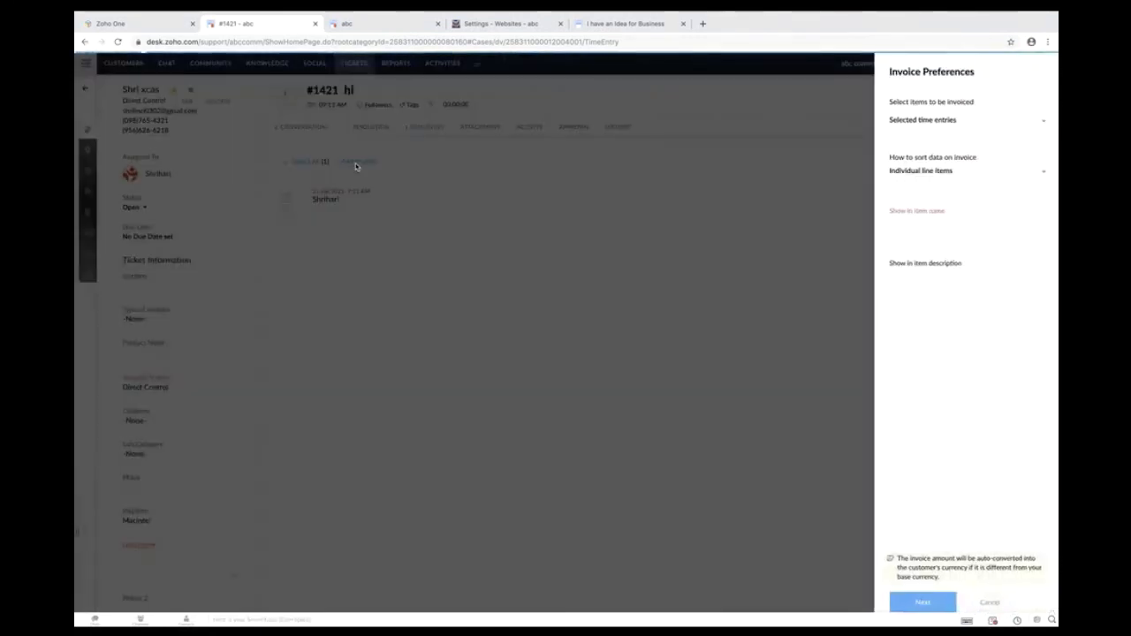
click(990, 603)
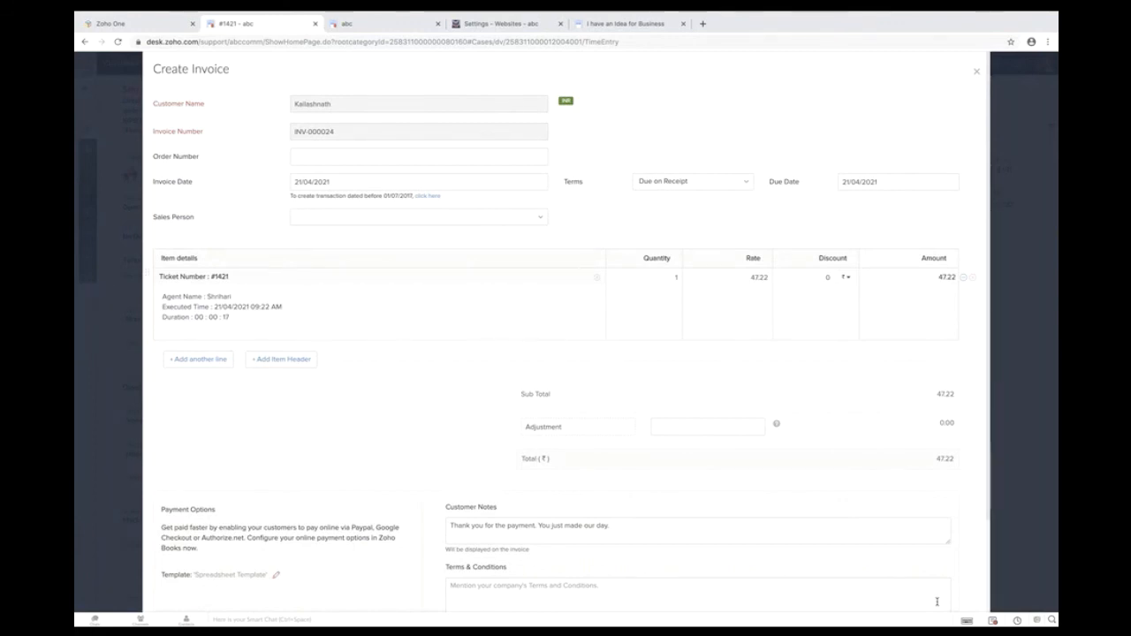
scroll(937, 601, down, 3)
scroll(938, 606, up, 3)
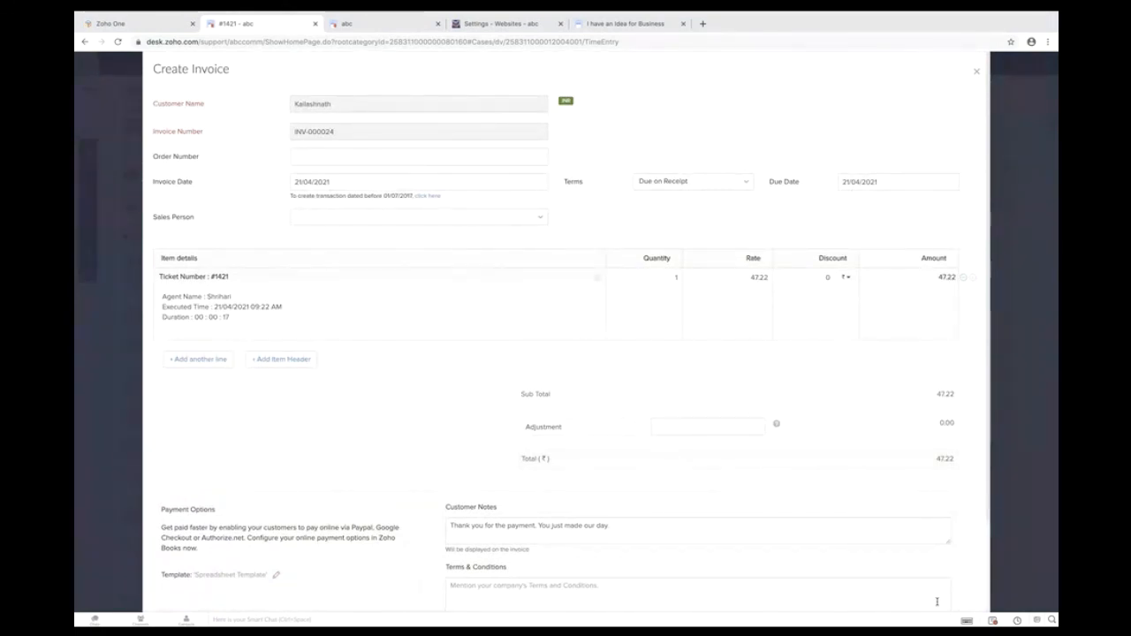
click(976, 72)
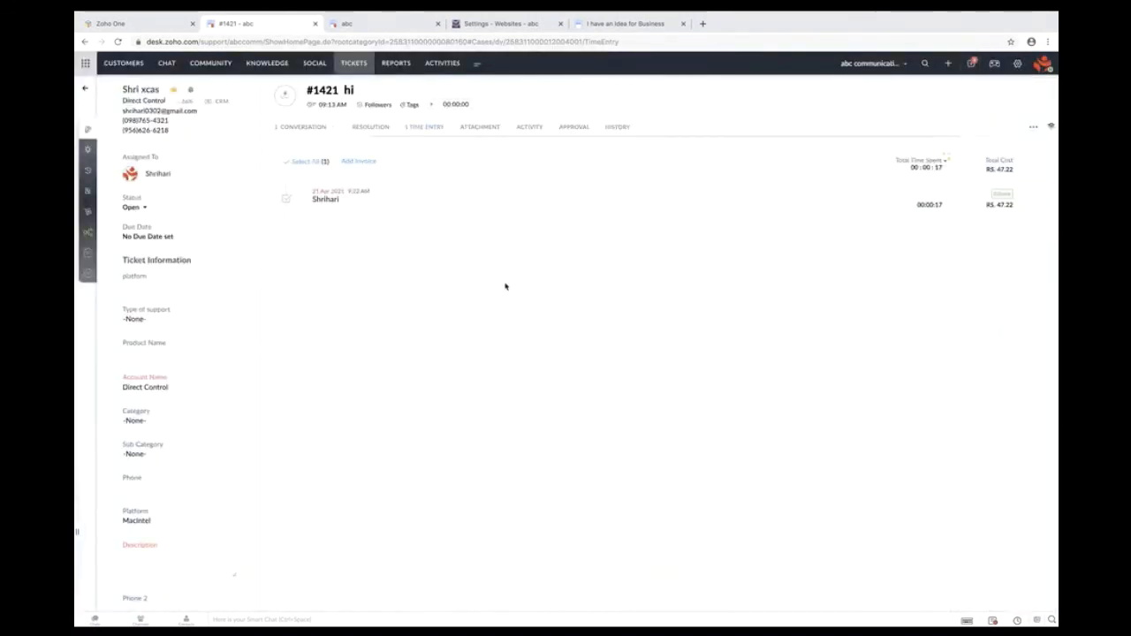
- Switch ticket time tracking to automatic and review the list of tracked actions
click(357, 21)
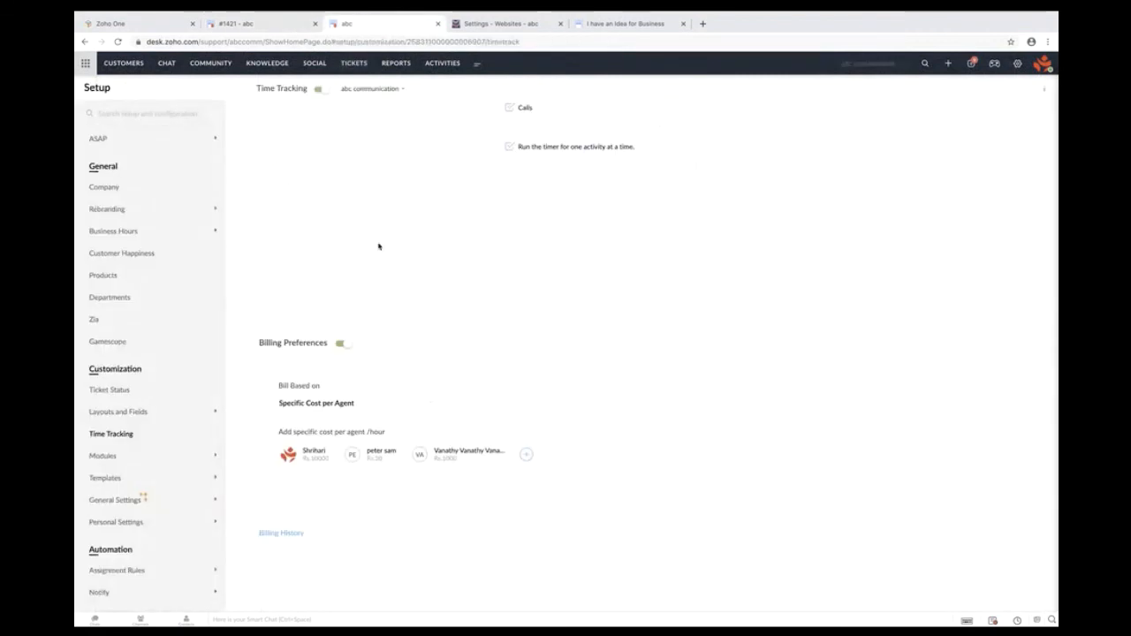
scroll(378, 247, up, 3)
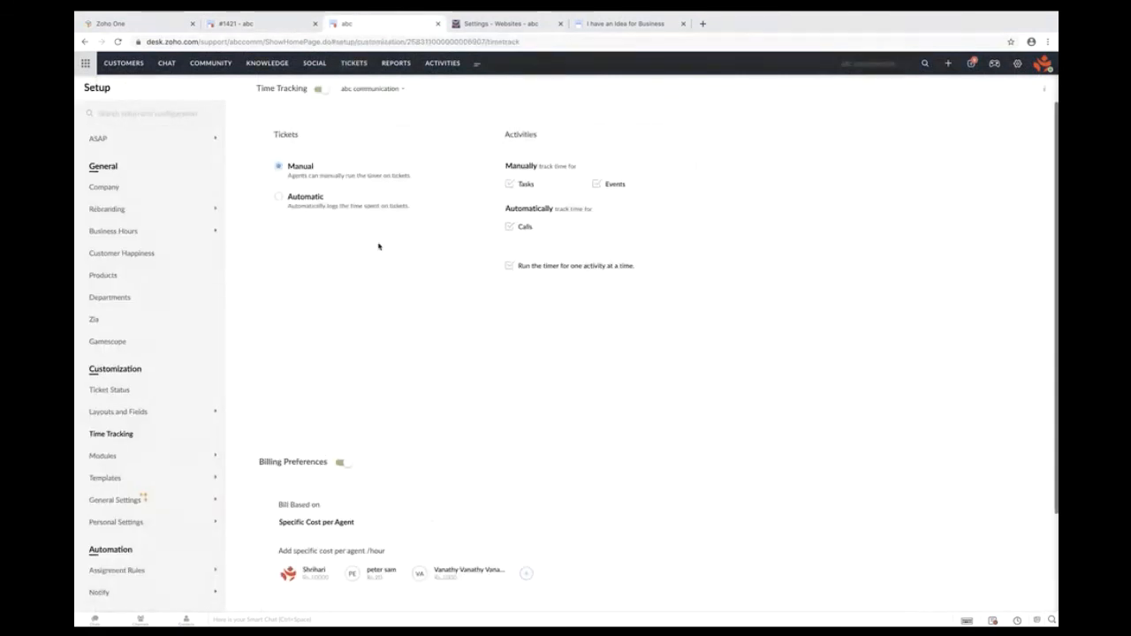
click(278, 199)
click(485, 283)
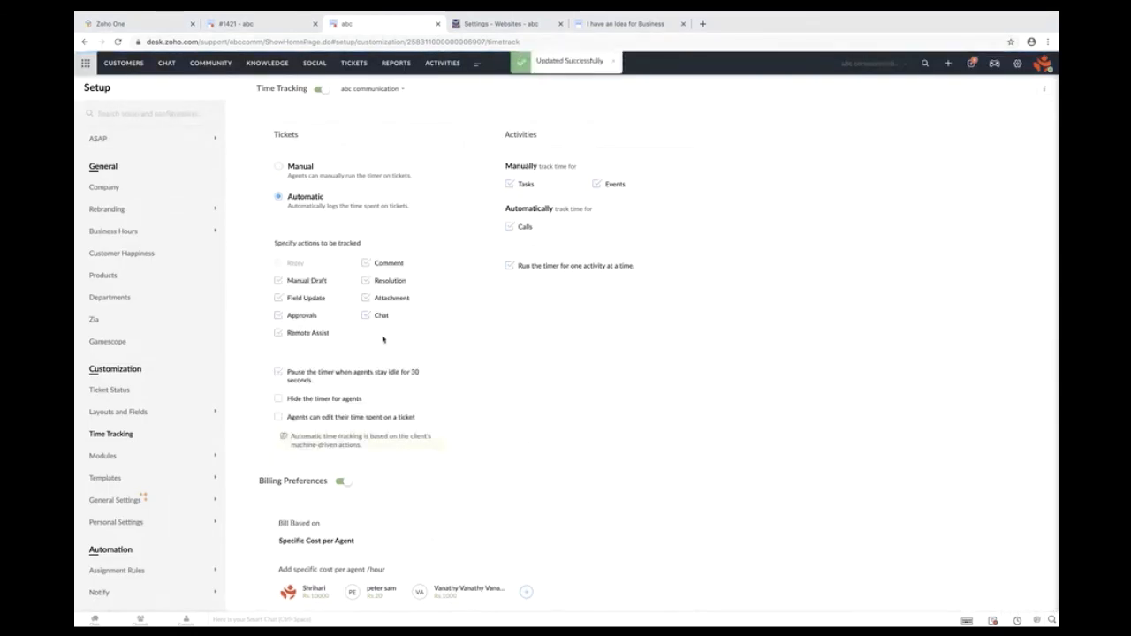
drag(383, 340, 272, 245)
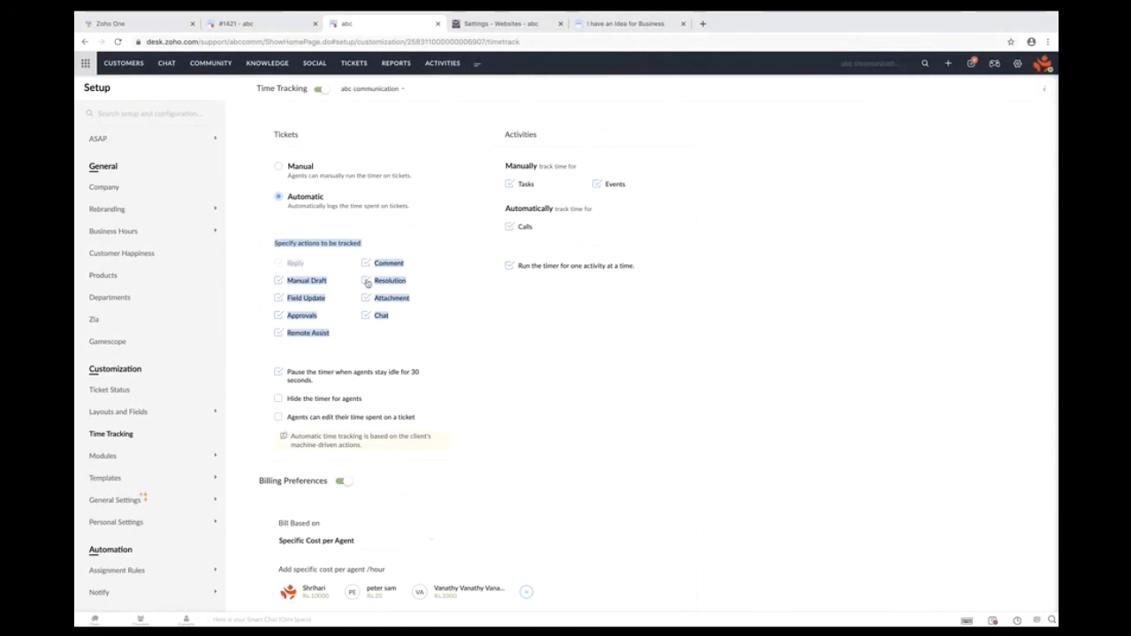
scroll(367, 282, up, 5)
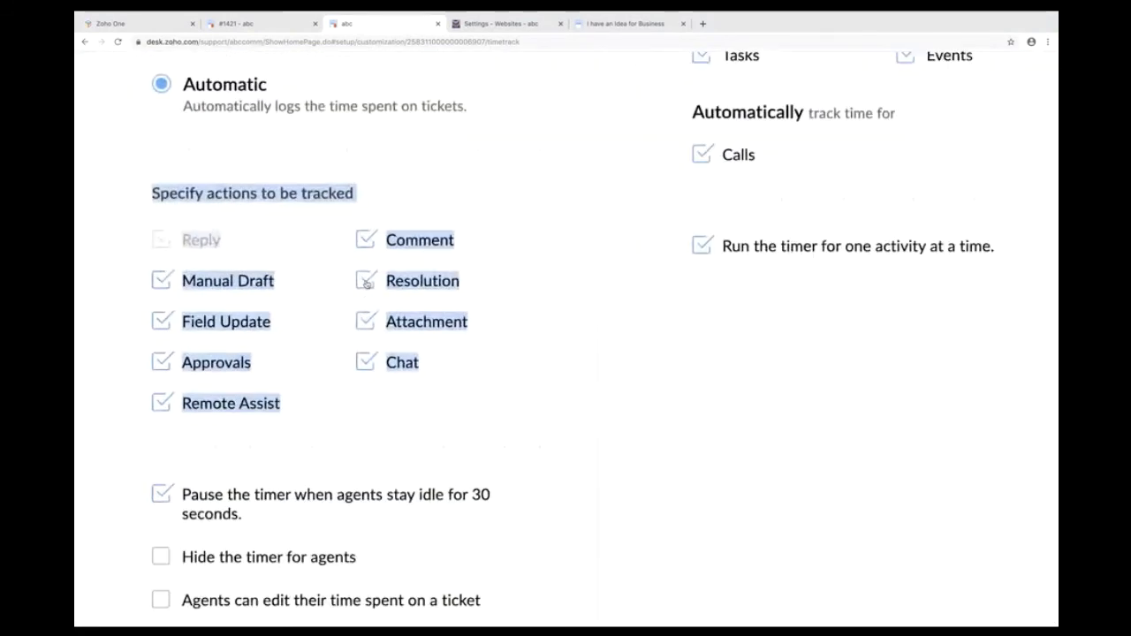
click(495, 189)
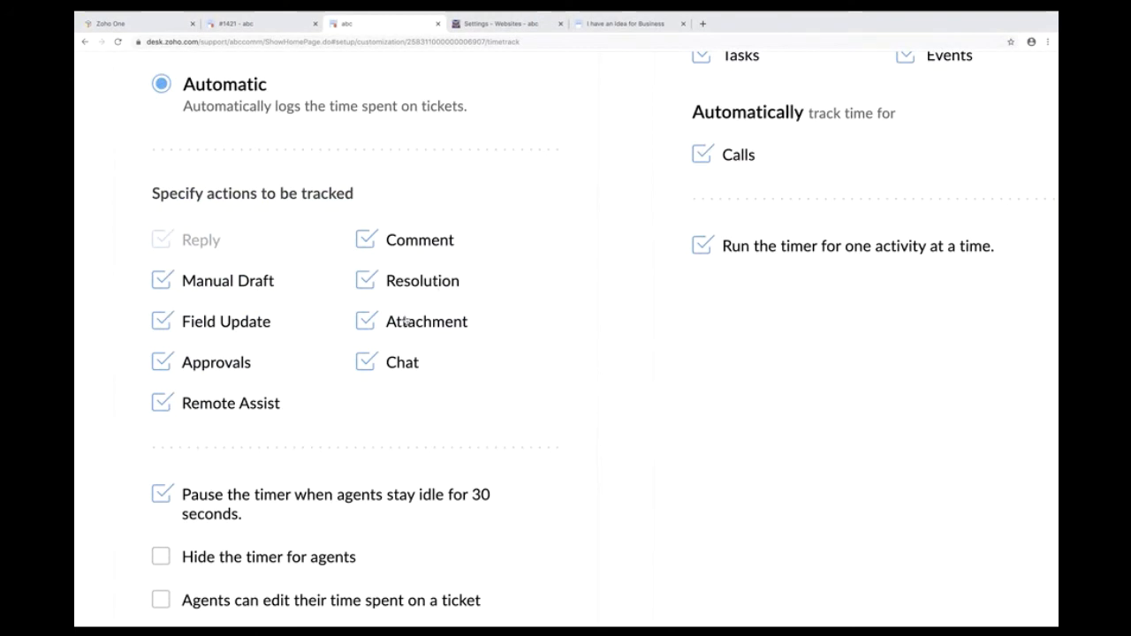
key(ctrl+0)
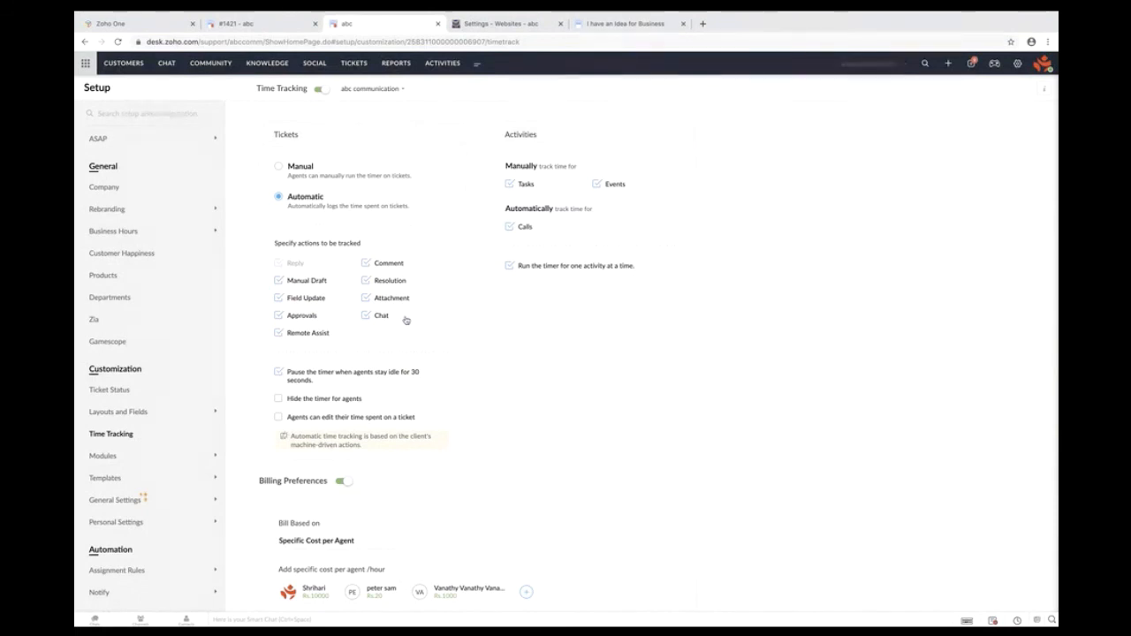
- Review the idle-timer pause and hide-timer-for-agents settings, then view ticket #1421's single 00:00:17 entry
scroll(382, 384, down, 1)
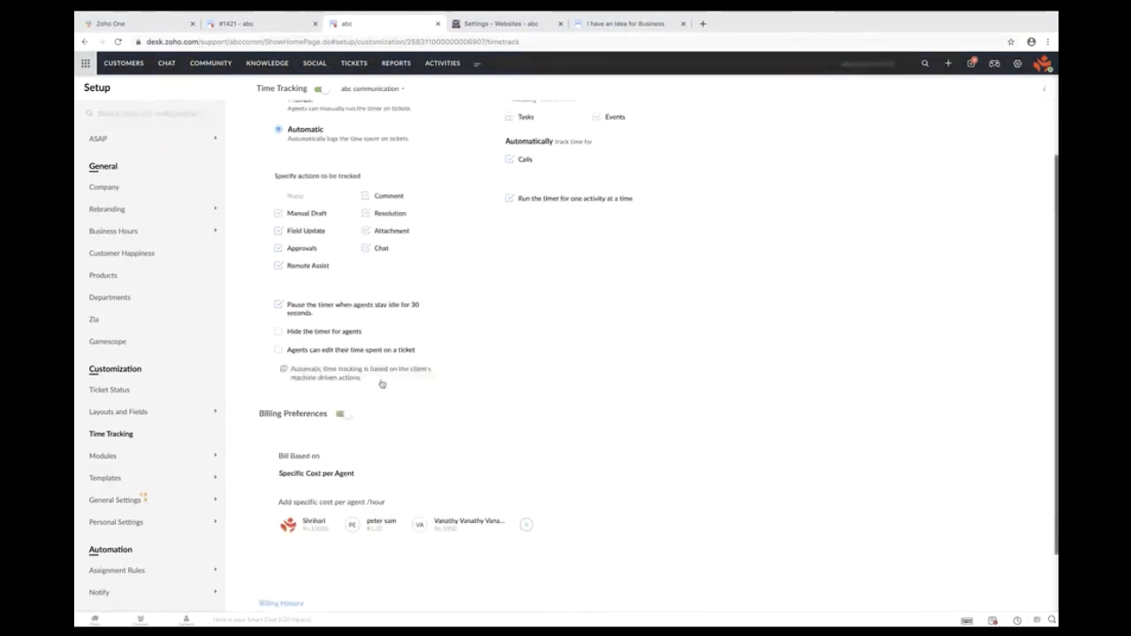
scroll(365, 301, up, 5)
scroll(366, 300, up, 2)
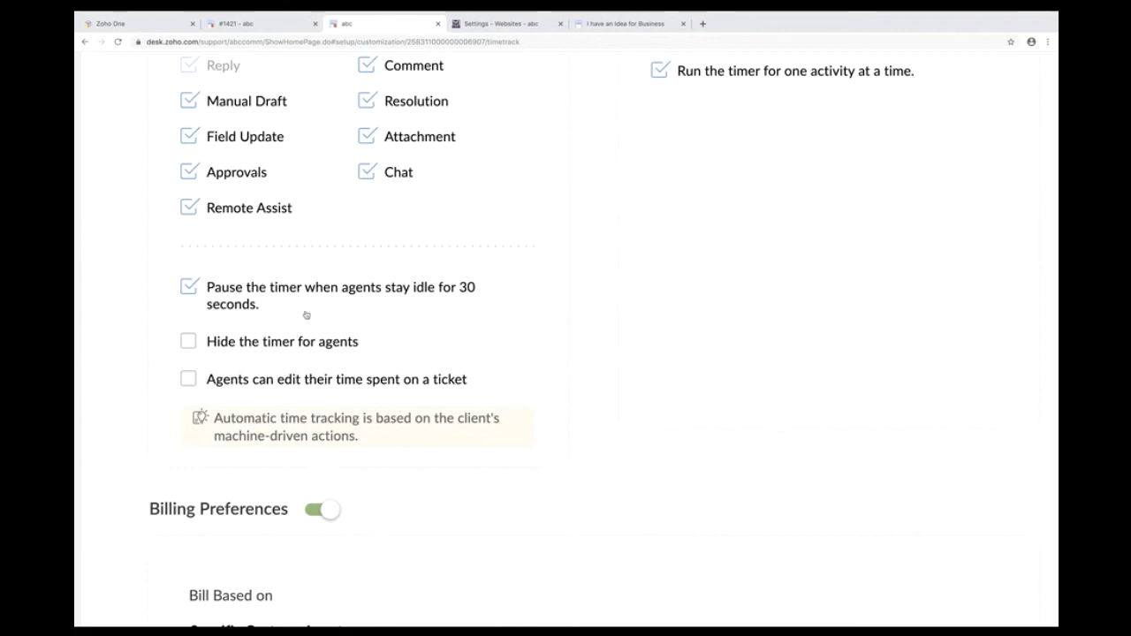
drag(258, 307, 210, 293)
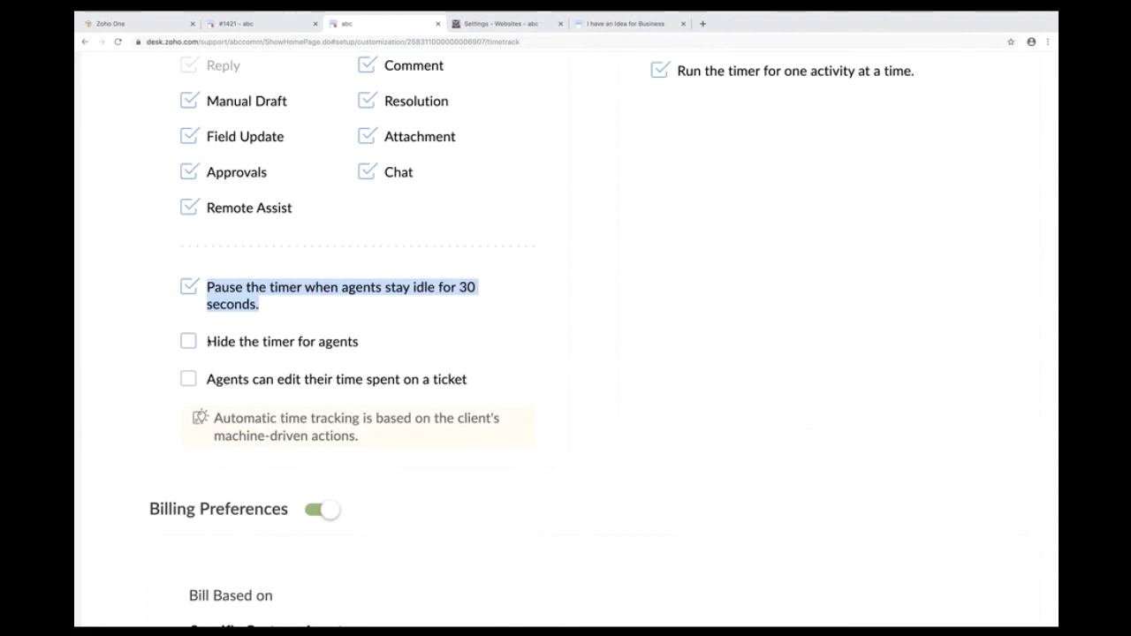
drag(381, 354, 236, 351)
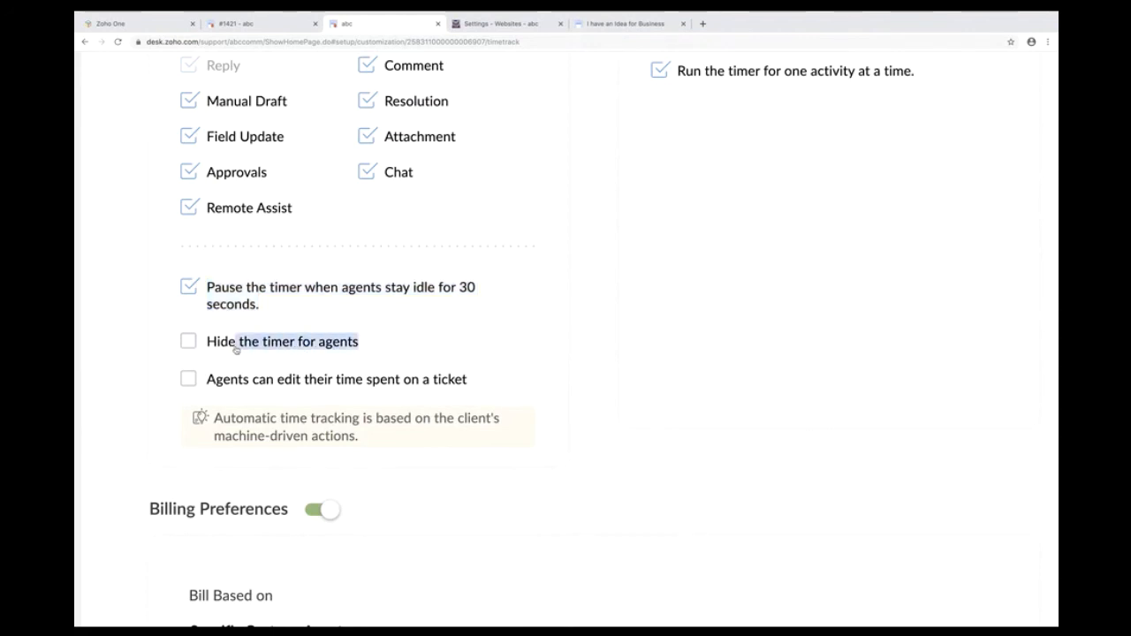
scroll(236, 351, down, 5)
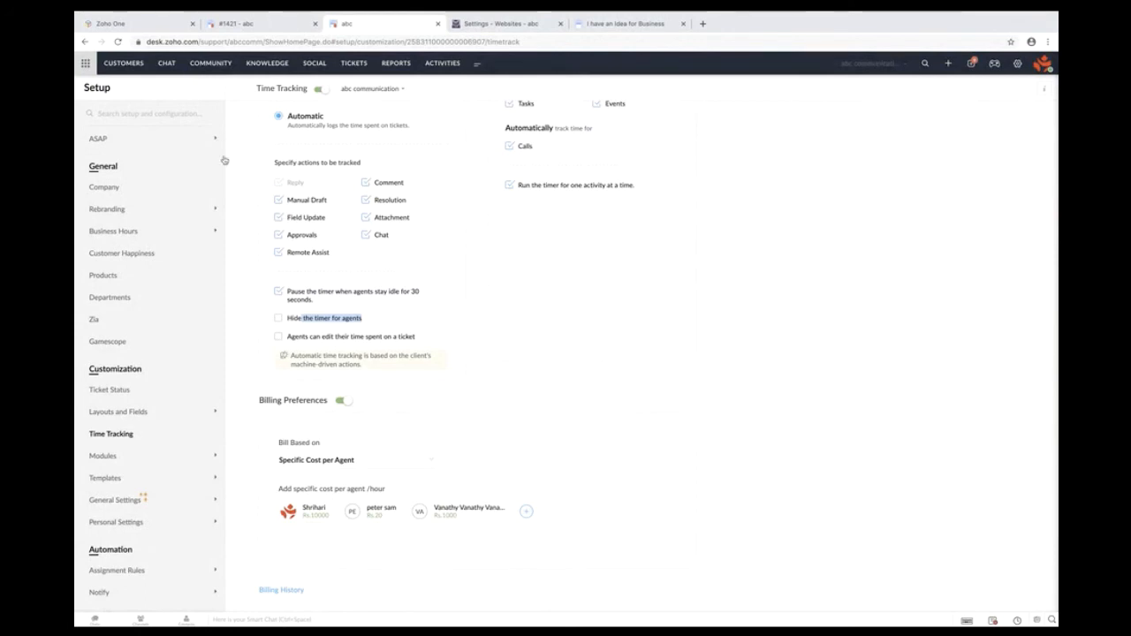
click(262, 23)
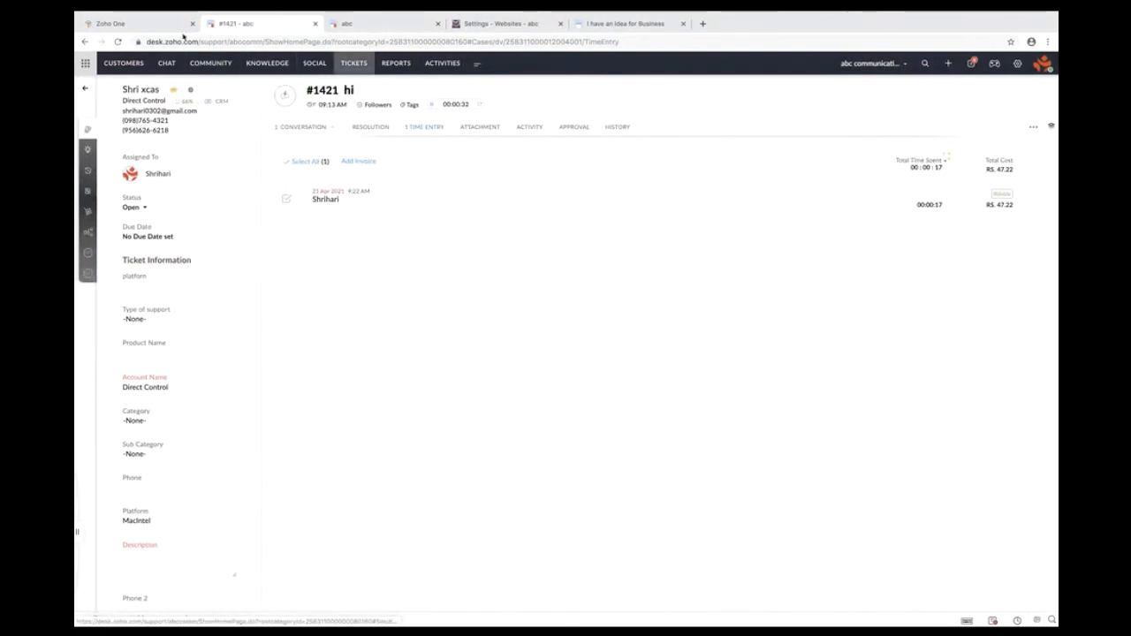
- Reload ticket #1421 and post a private comment 'ds' in its conversation
click(118, 41)
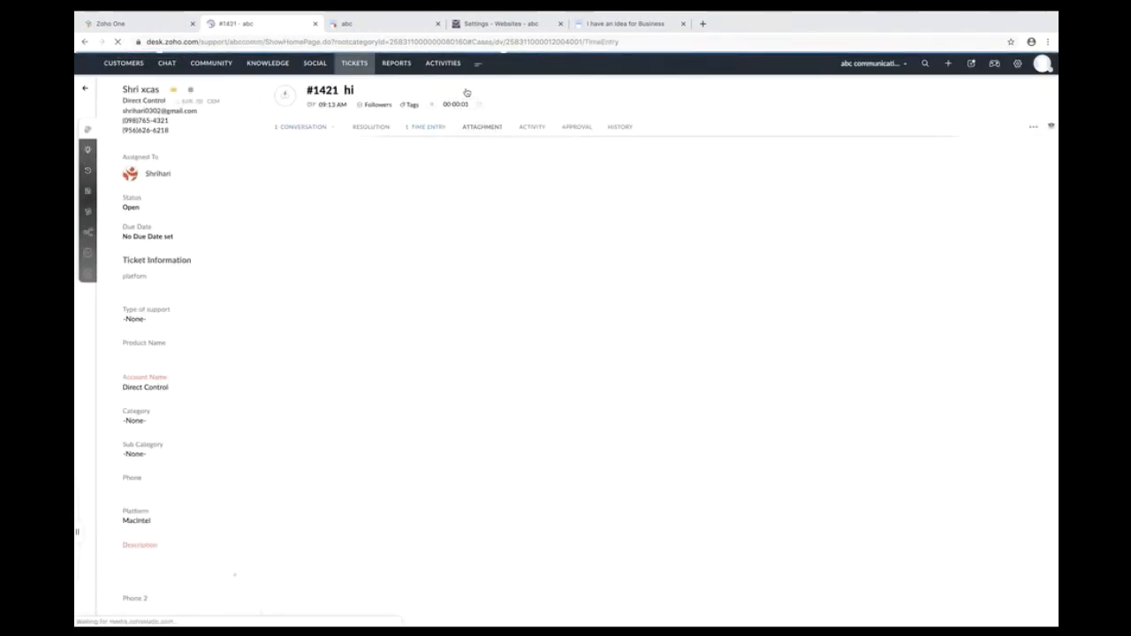
scroll(467, 92, up, 5)
scroll(467, 92, down, 5)
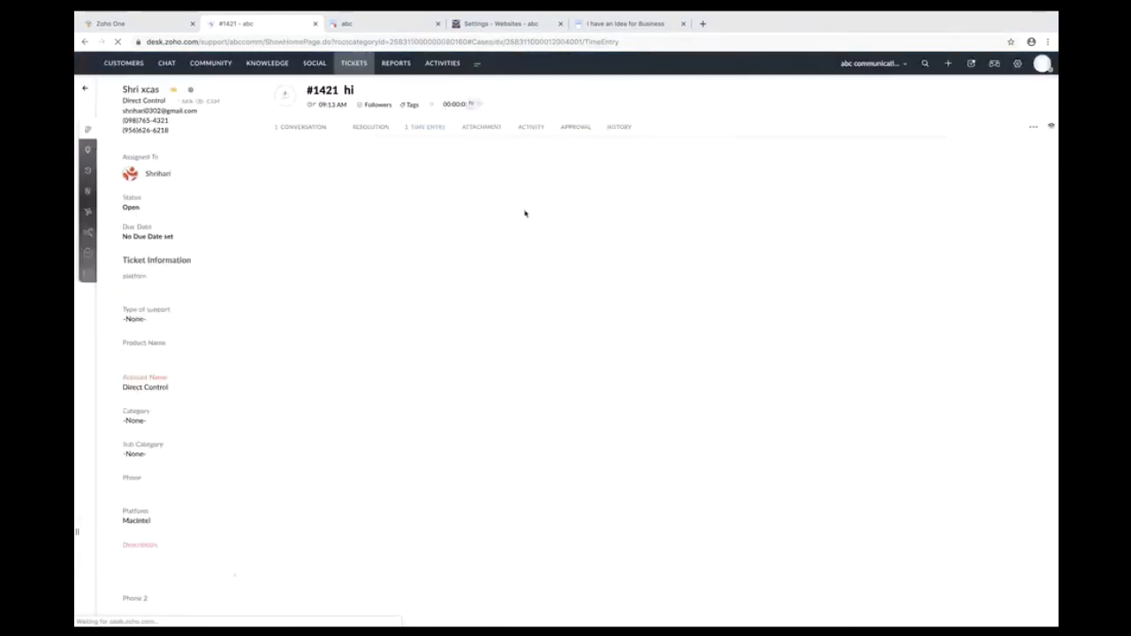
scroll(471, 85, up, 5)
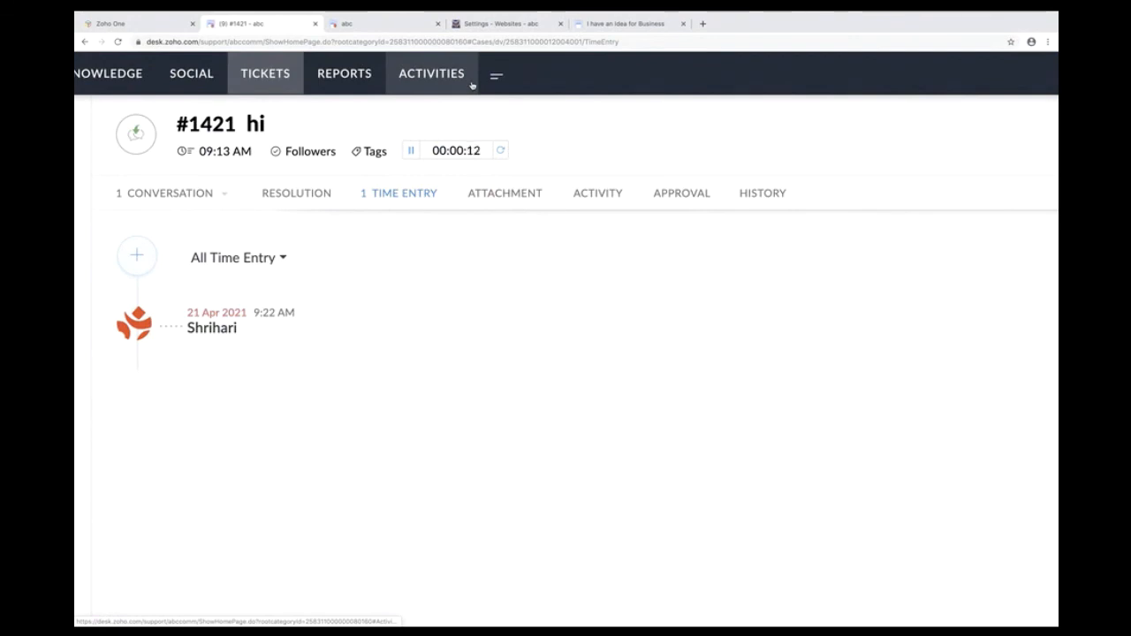
scroll(472, 85, down, 5)
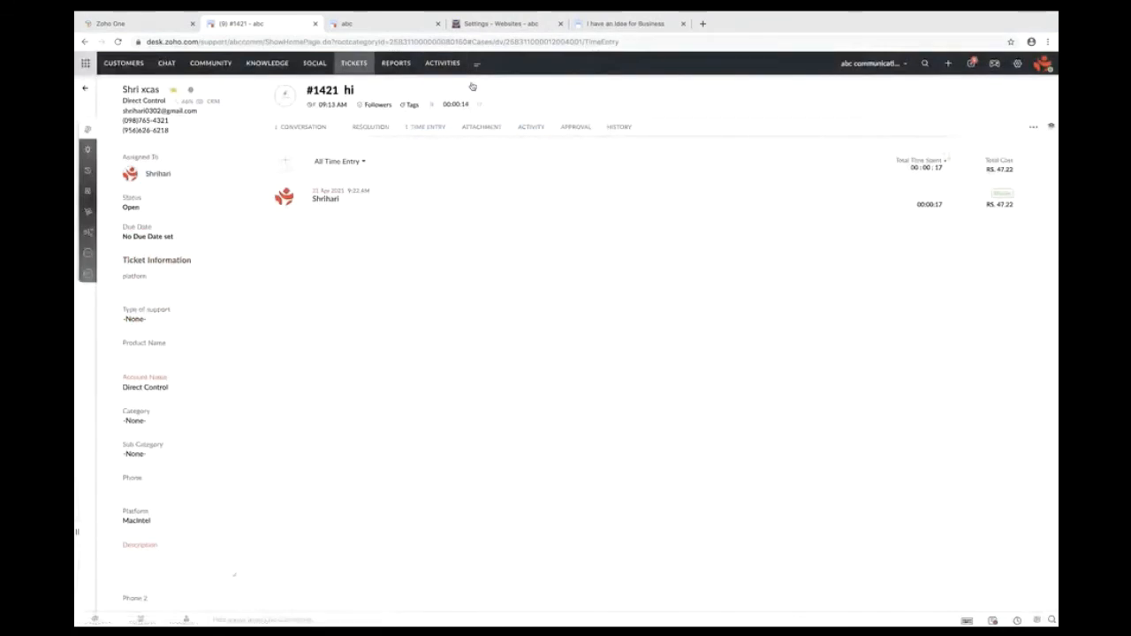
click(317, 128)
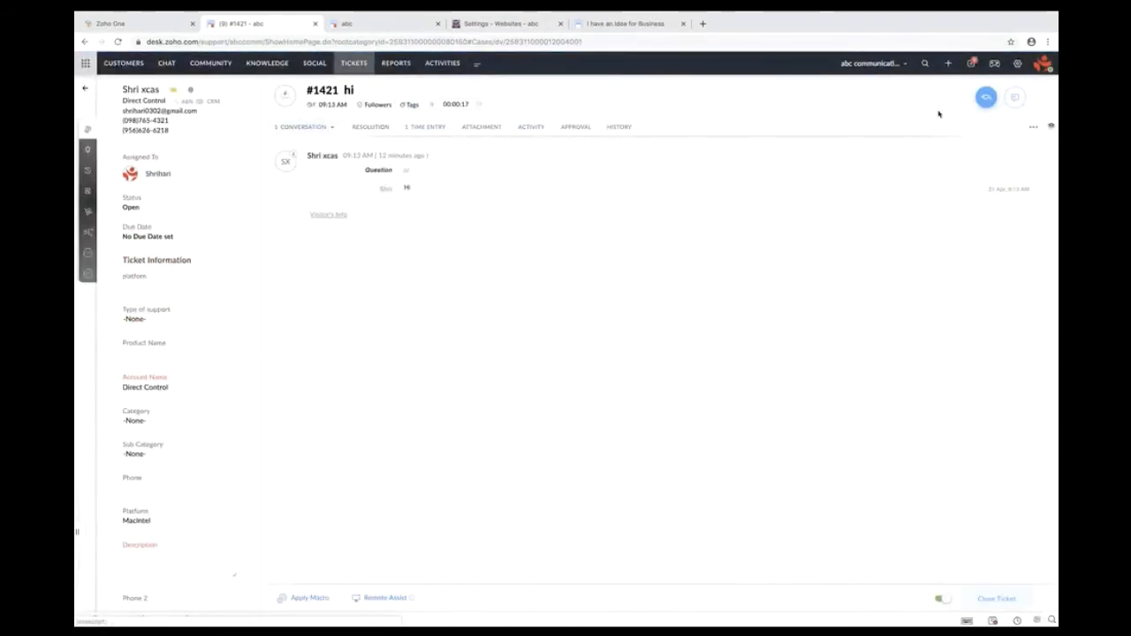
click(1015, 97)
text(ds)
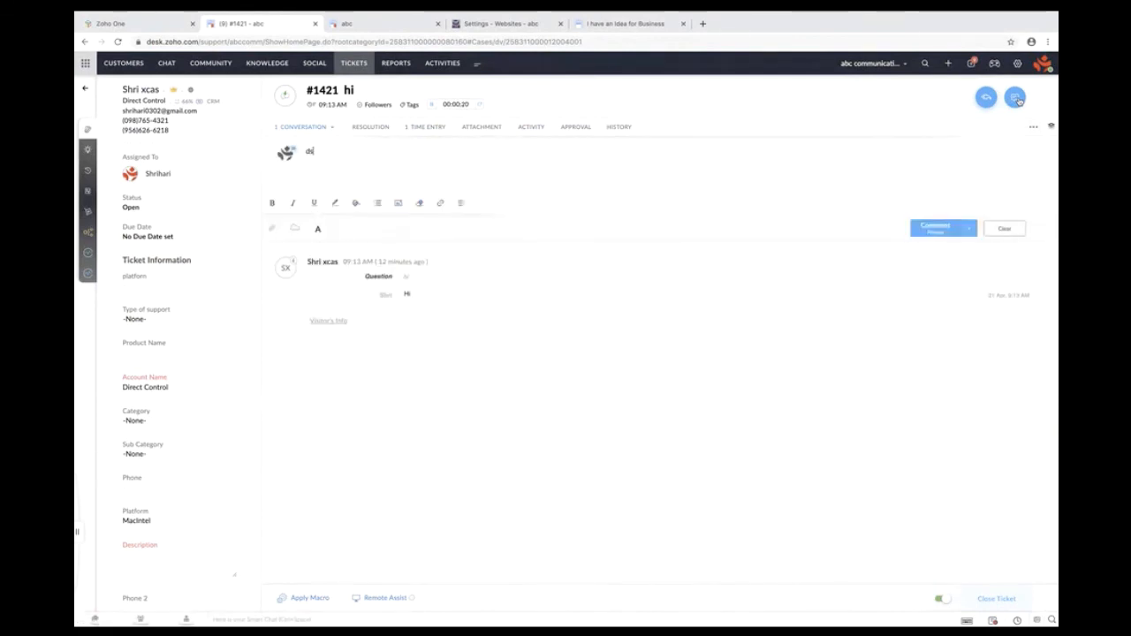
click(933, 229)
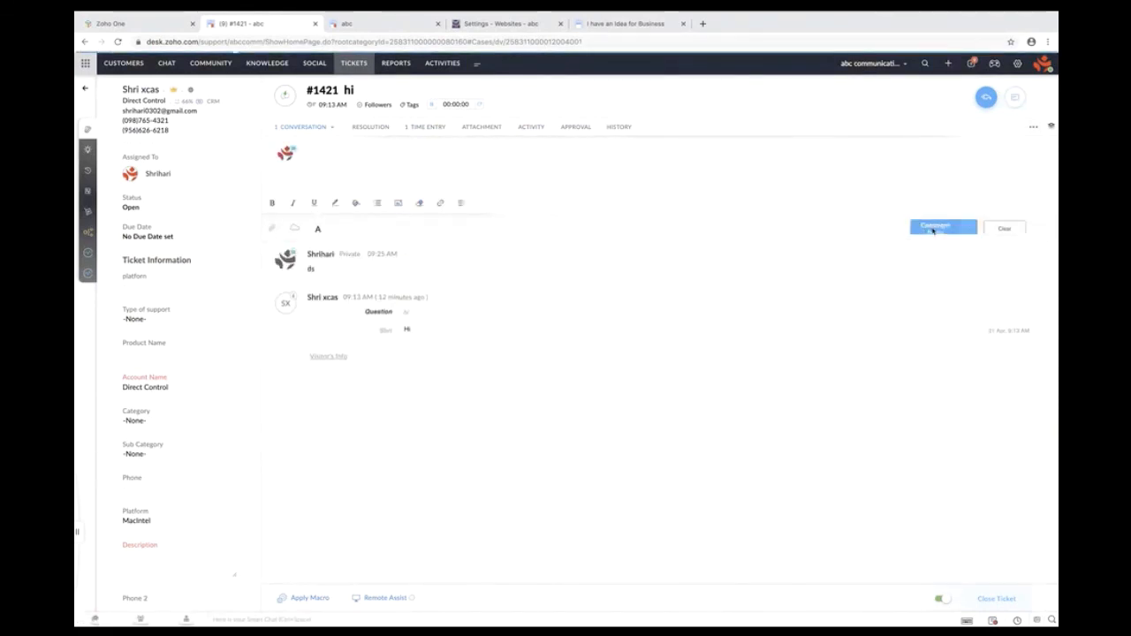
- Check the new 00:00:22 'left a comment' time entry, bringing the total to Rs.108.33
click(427, 129)
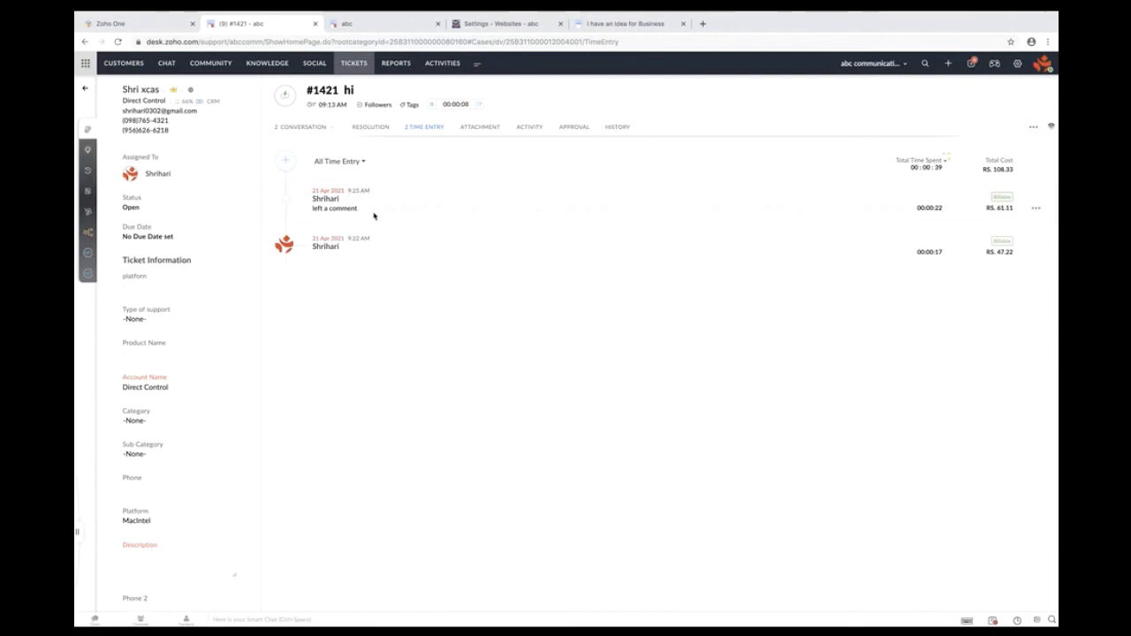
scroll(373, 218, up, 5)
drag(361, 215, 268, 206)
scroll(374, 198, down, 2)
scroll(374, 198, down, 4)
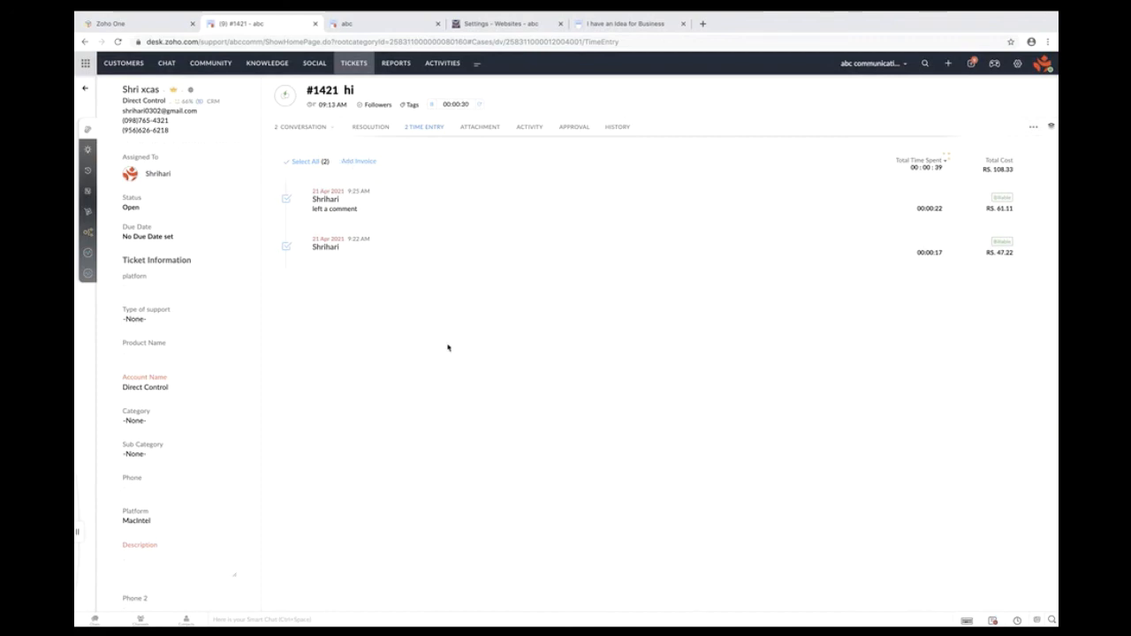
- Return to the Zoho Show slideshow and advance to the four-step time-tracking setup slide
key(ctrl+Left)
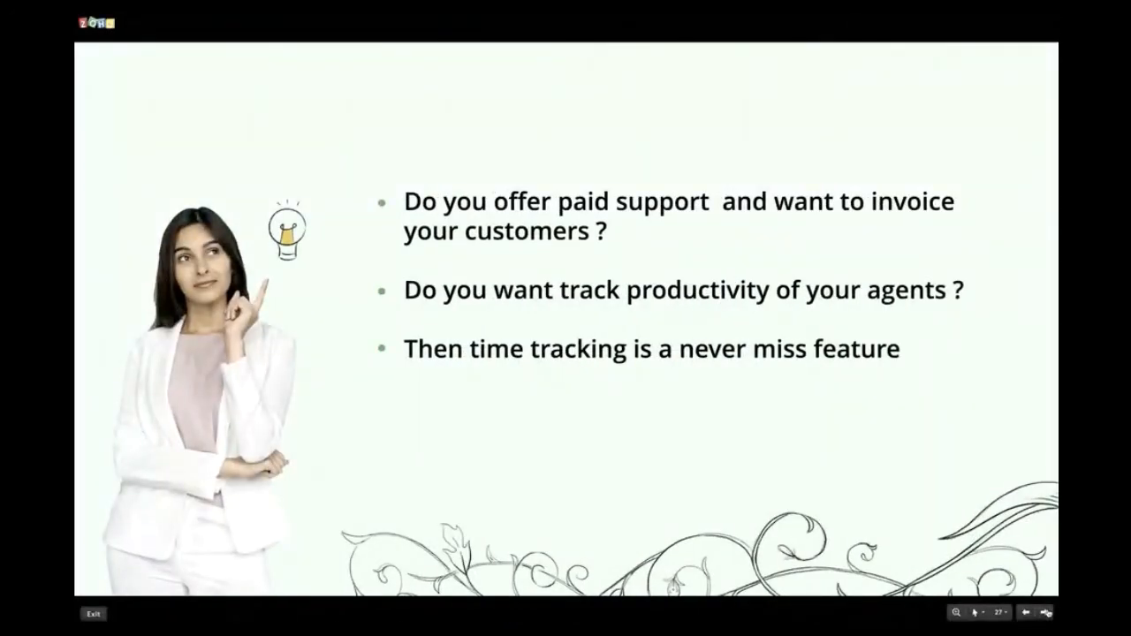
click(1045, 613)
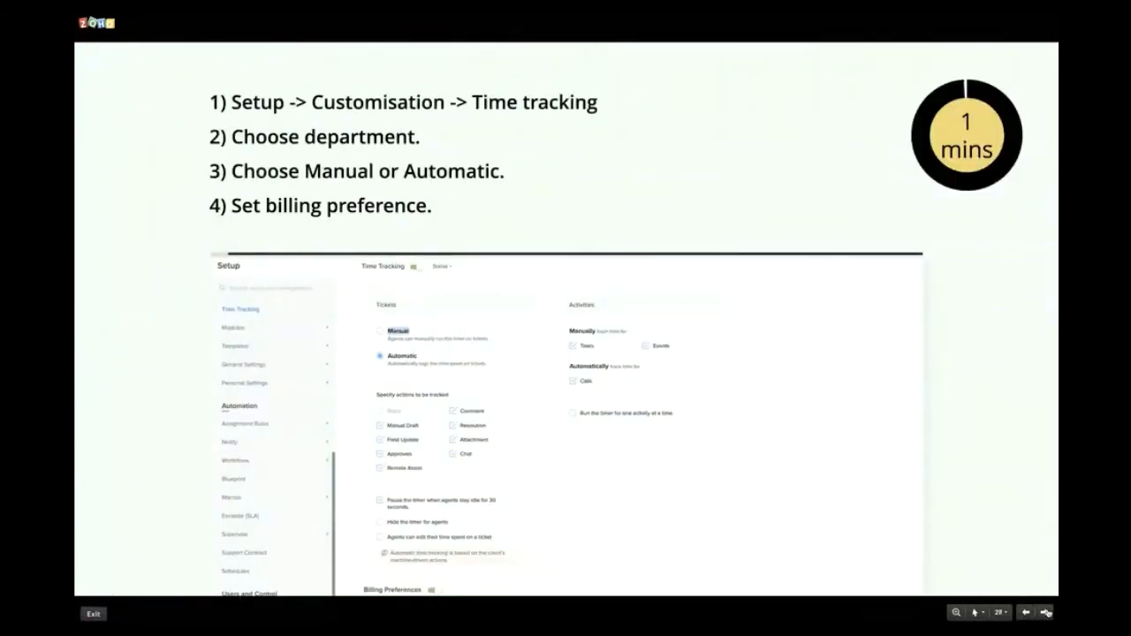